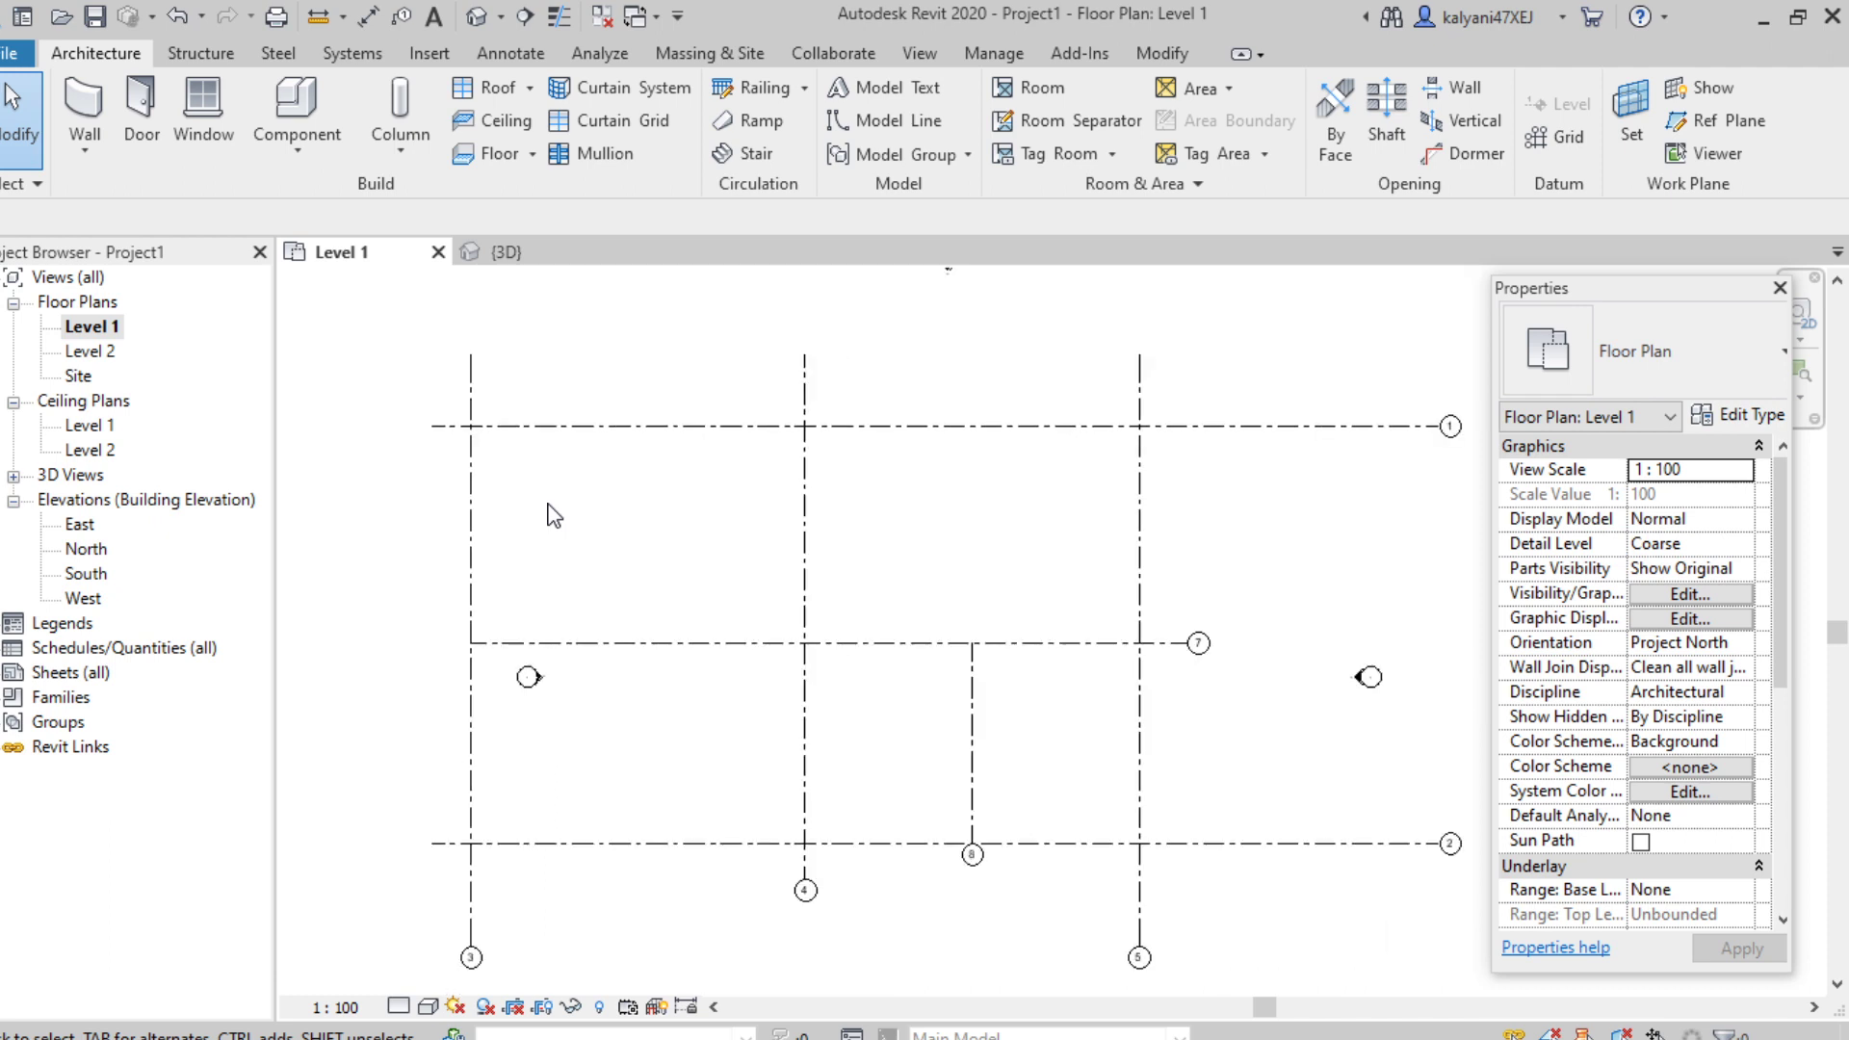
Step: Fit all grids in the Level 1 plan view and start the Structural Column tool
{"action": "middle_click_drag", "start_coordinate": [1027, 557], "coordinate": [1004, 510]}
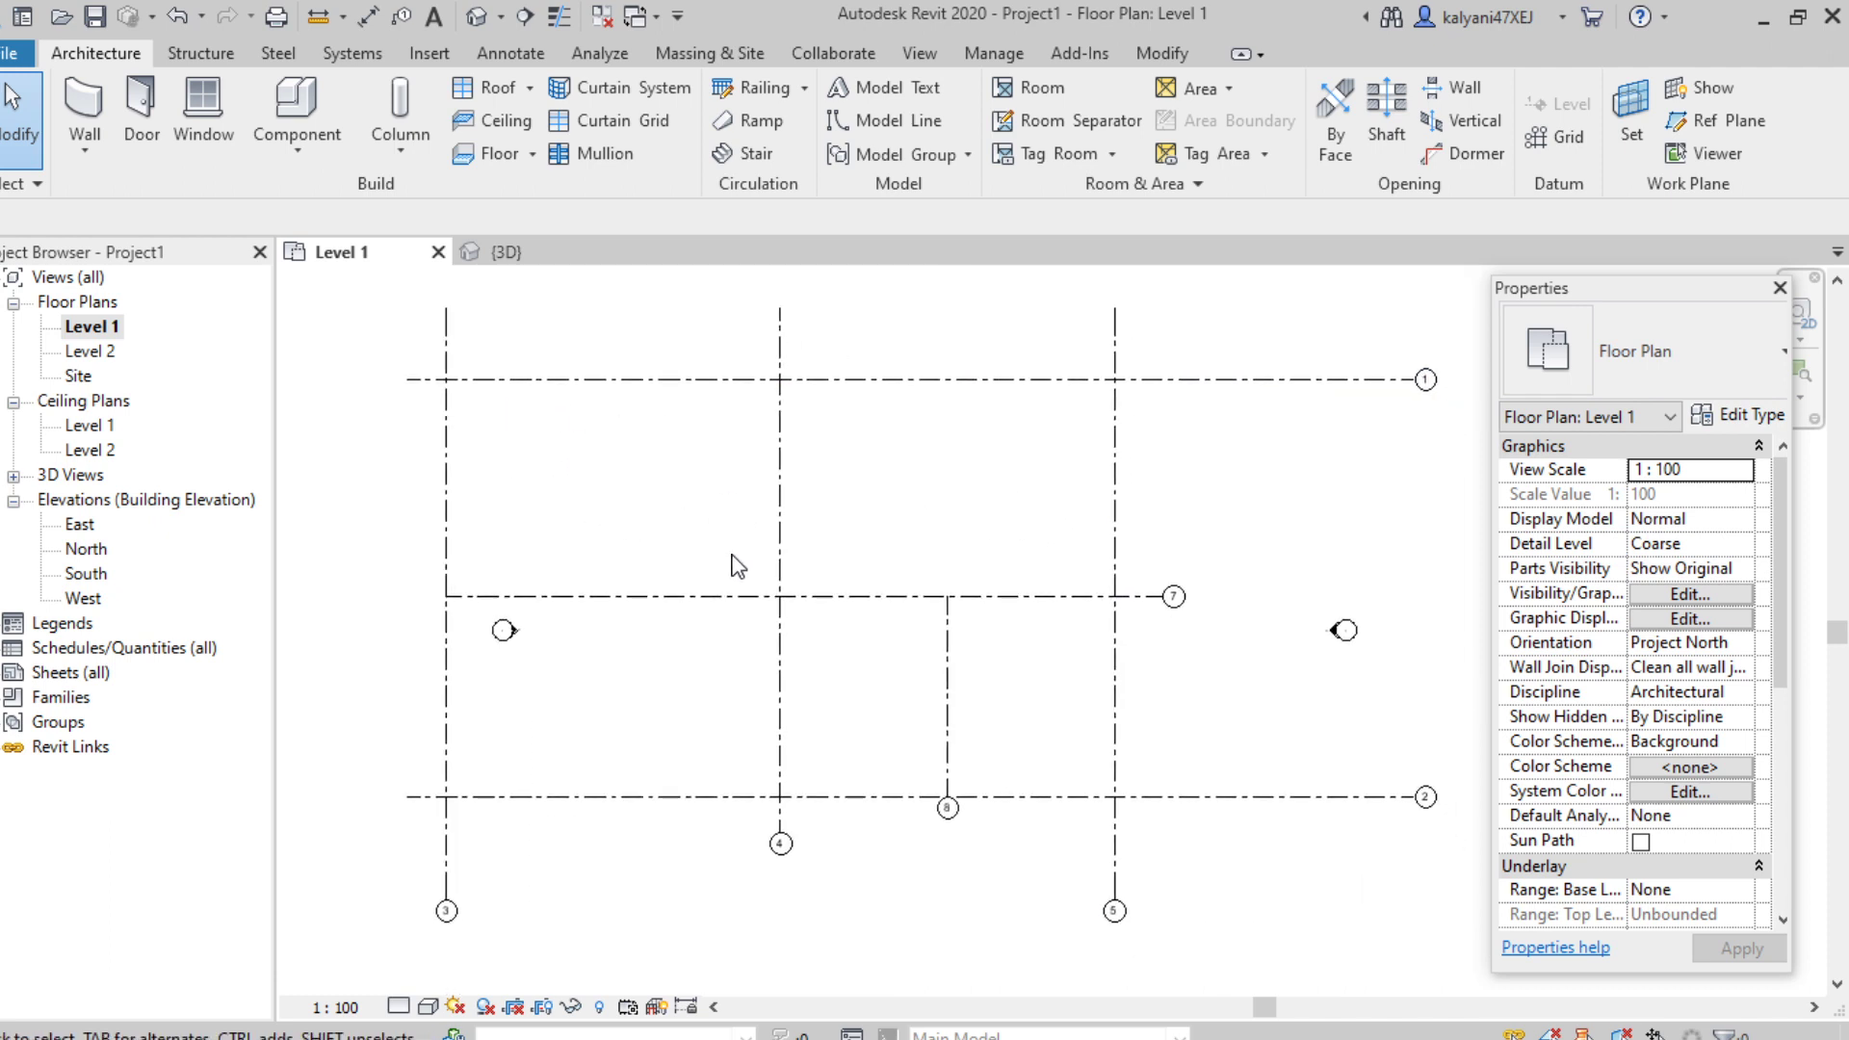
{"action": "scroll", "coordinate": [667, 729], "scroll_direction": "up", "scroll_amount": 1}
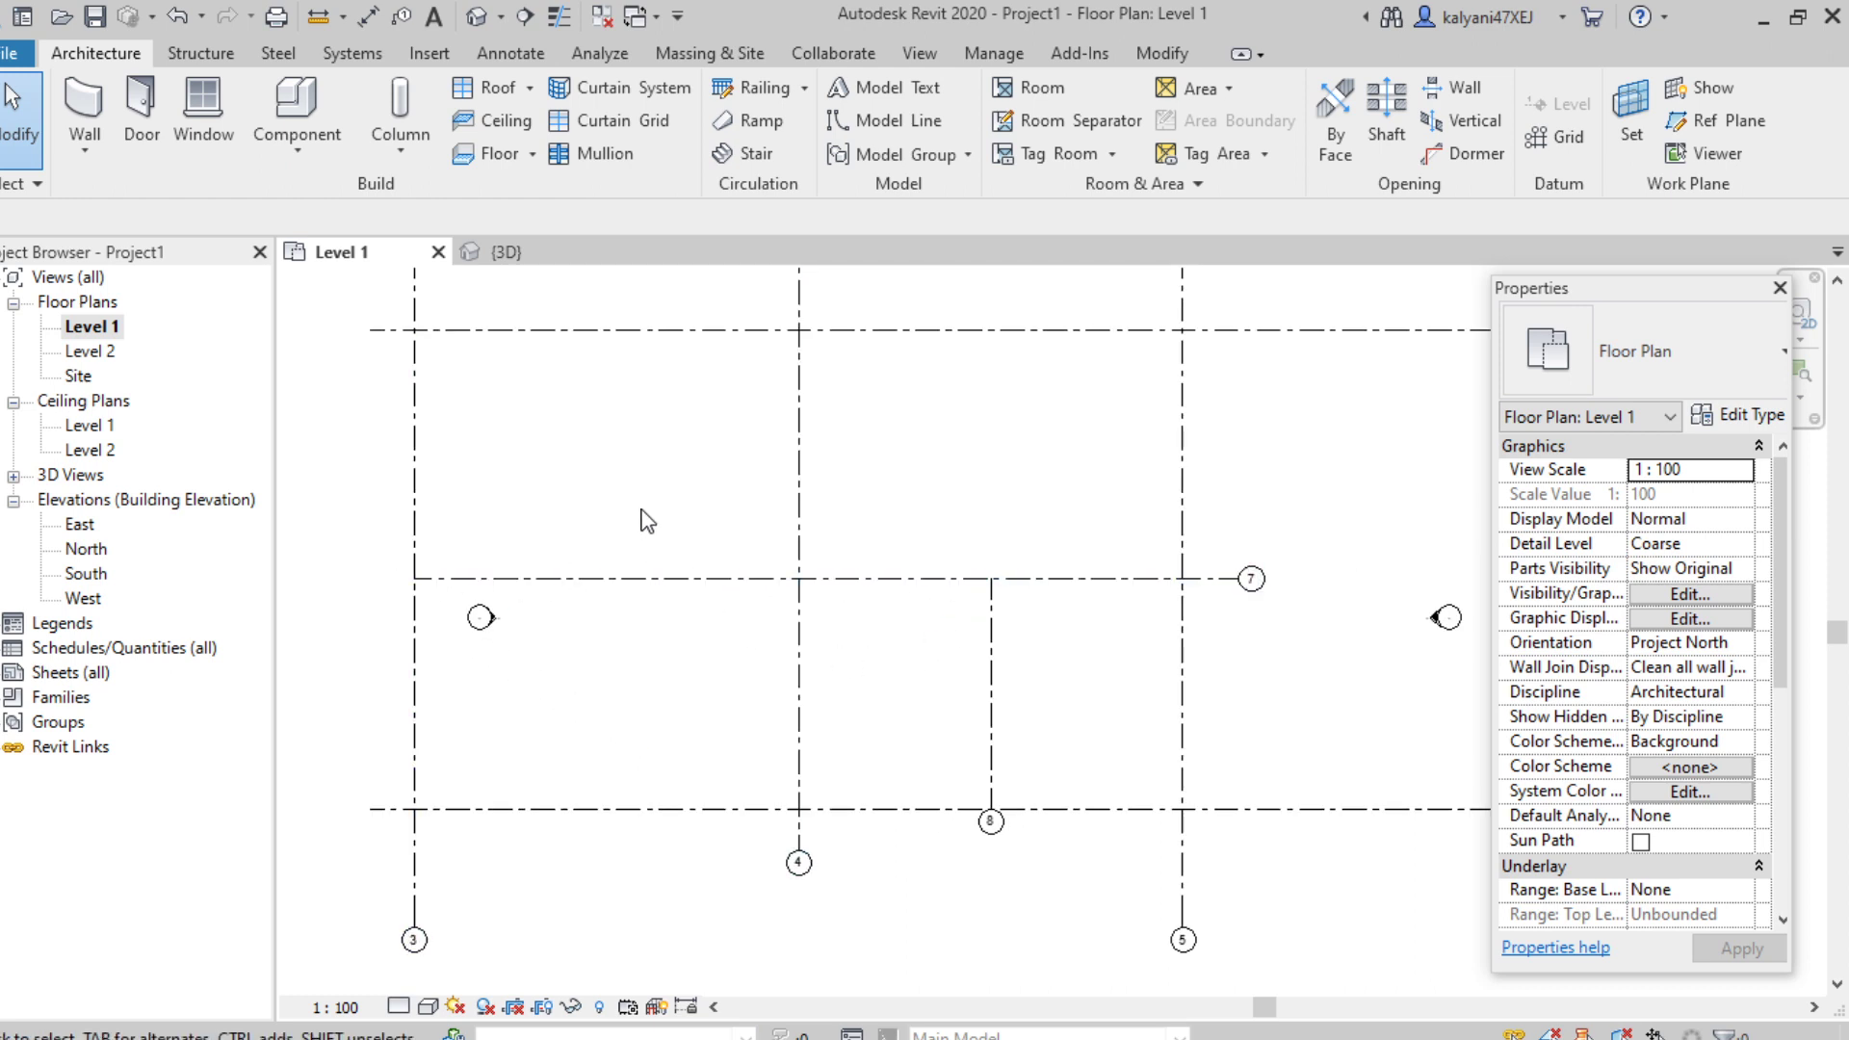
{"action": "middle_click_drag", "start_coordinate": [662, 528], "coordinate": [720, 586]}
{"action": "scroll", "coordinate": [500, 431], "scroll_direction": "up", "scroll_amount": 2}
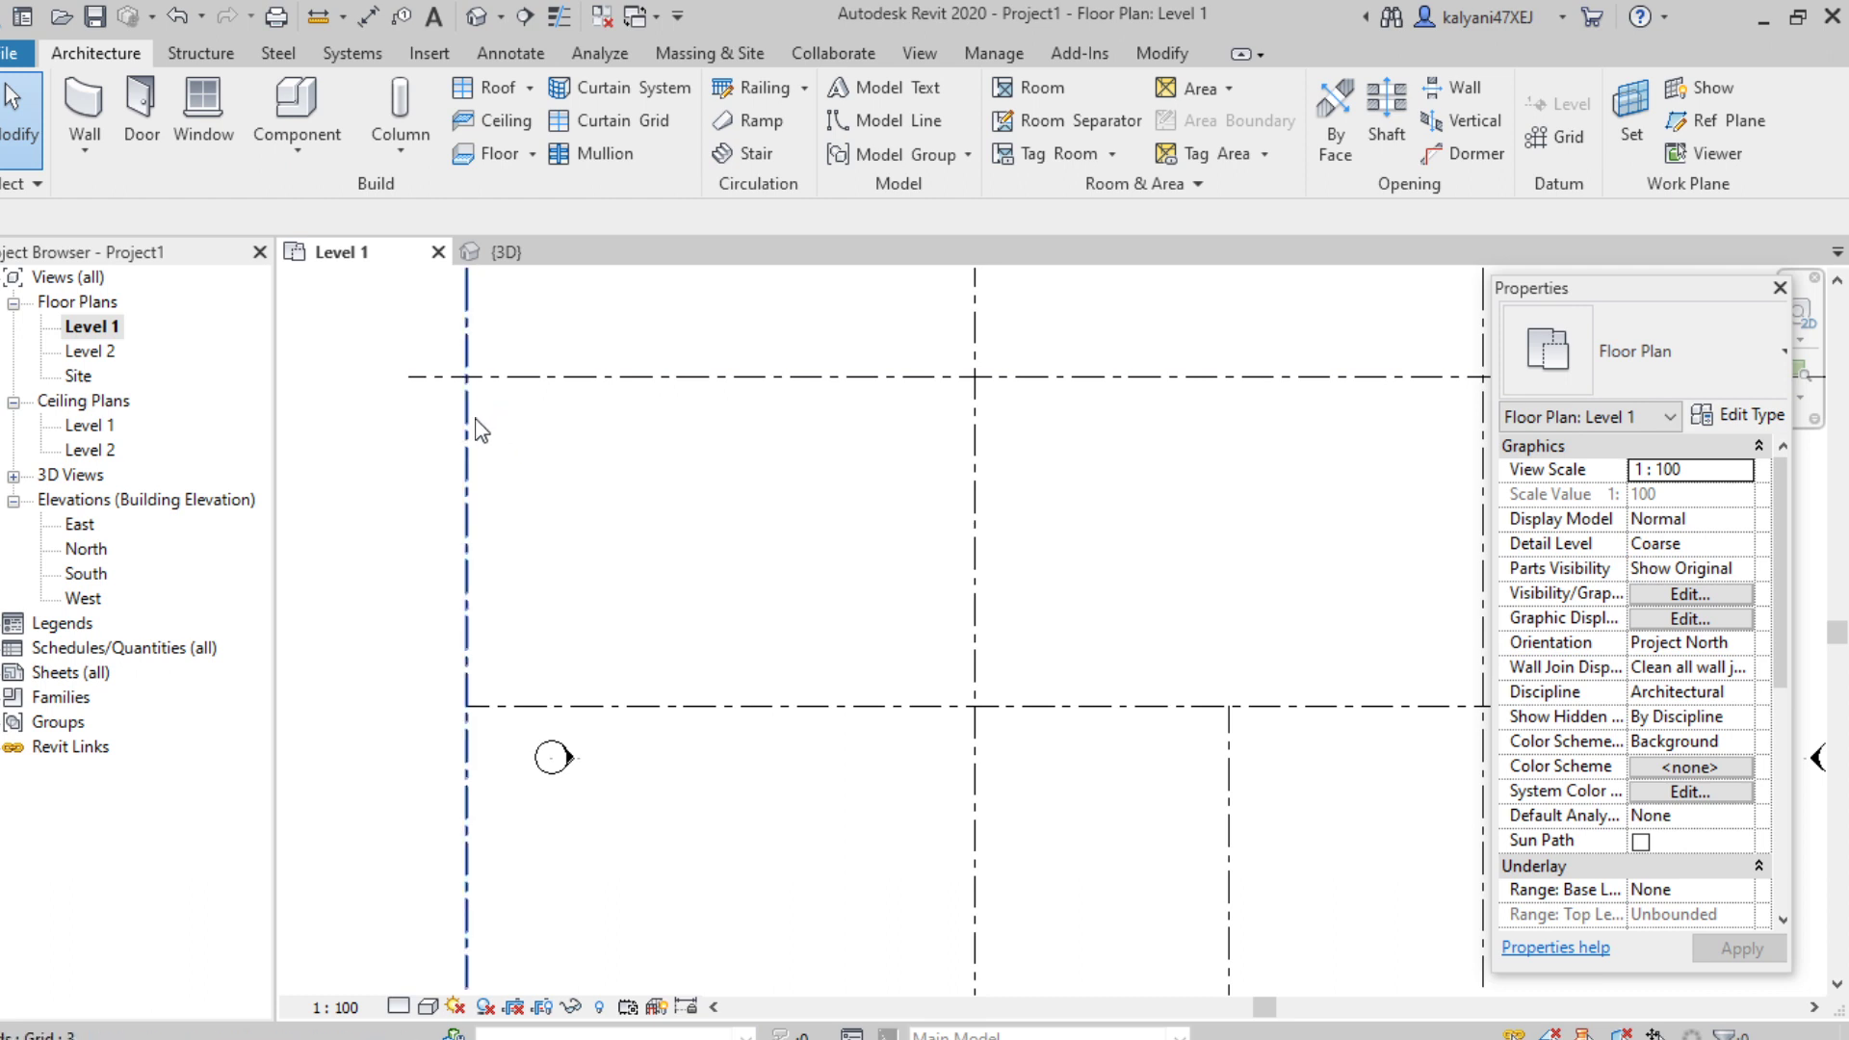
{"action": "scroll", "coordinate": [1009, 580], "scroll_direction": "down", "scroll_amount": 3}
{"action": "middle_click", "coordinate": [933, 552]}
{"action": "middle_click", "coordinate": [933, 552]}
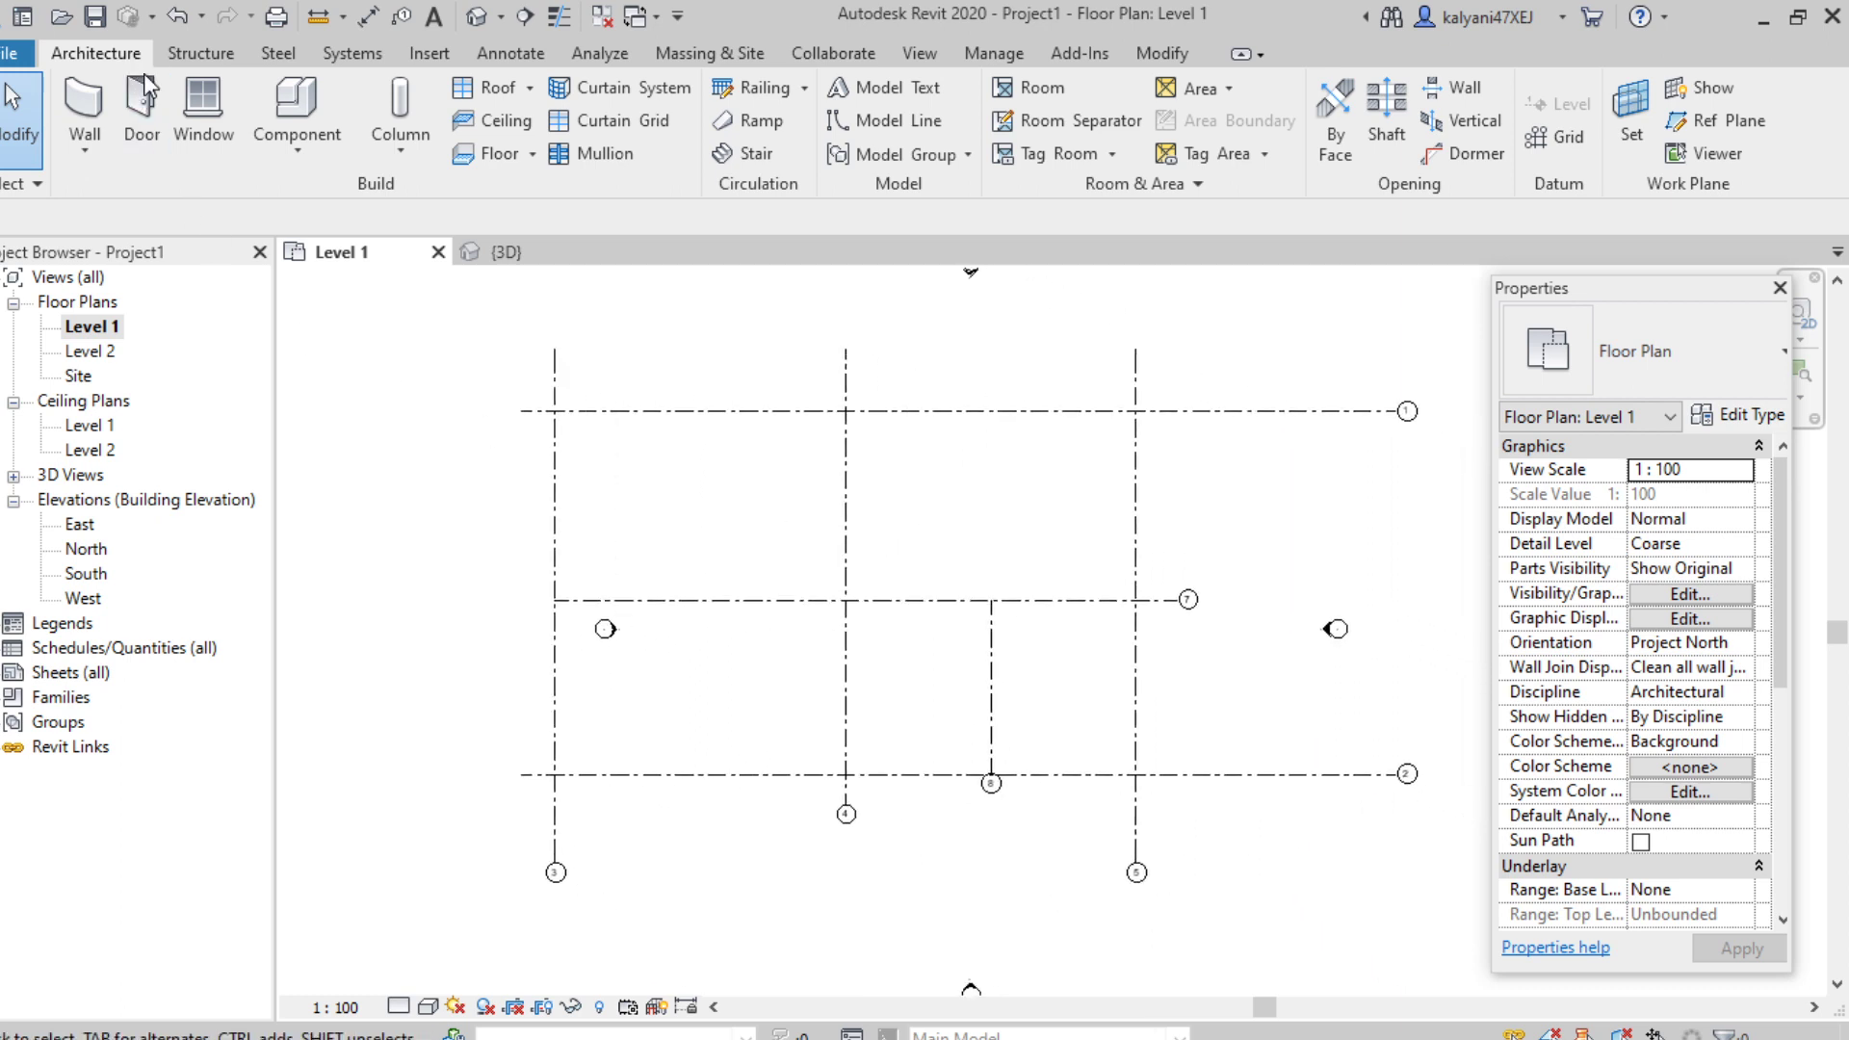
{"action": "left_click", "coordinate": [399, 149]}
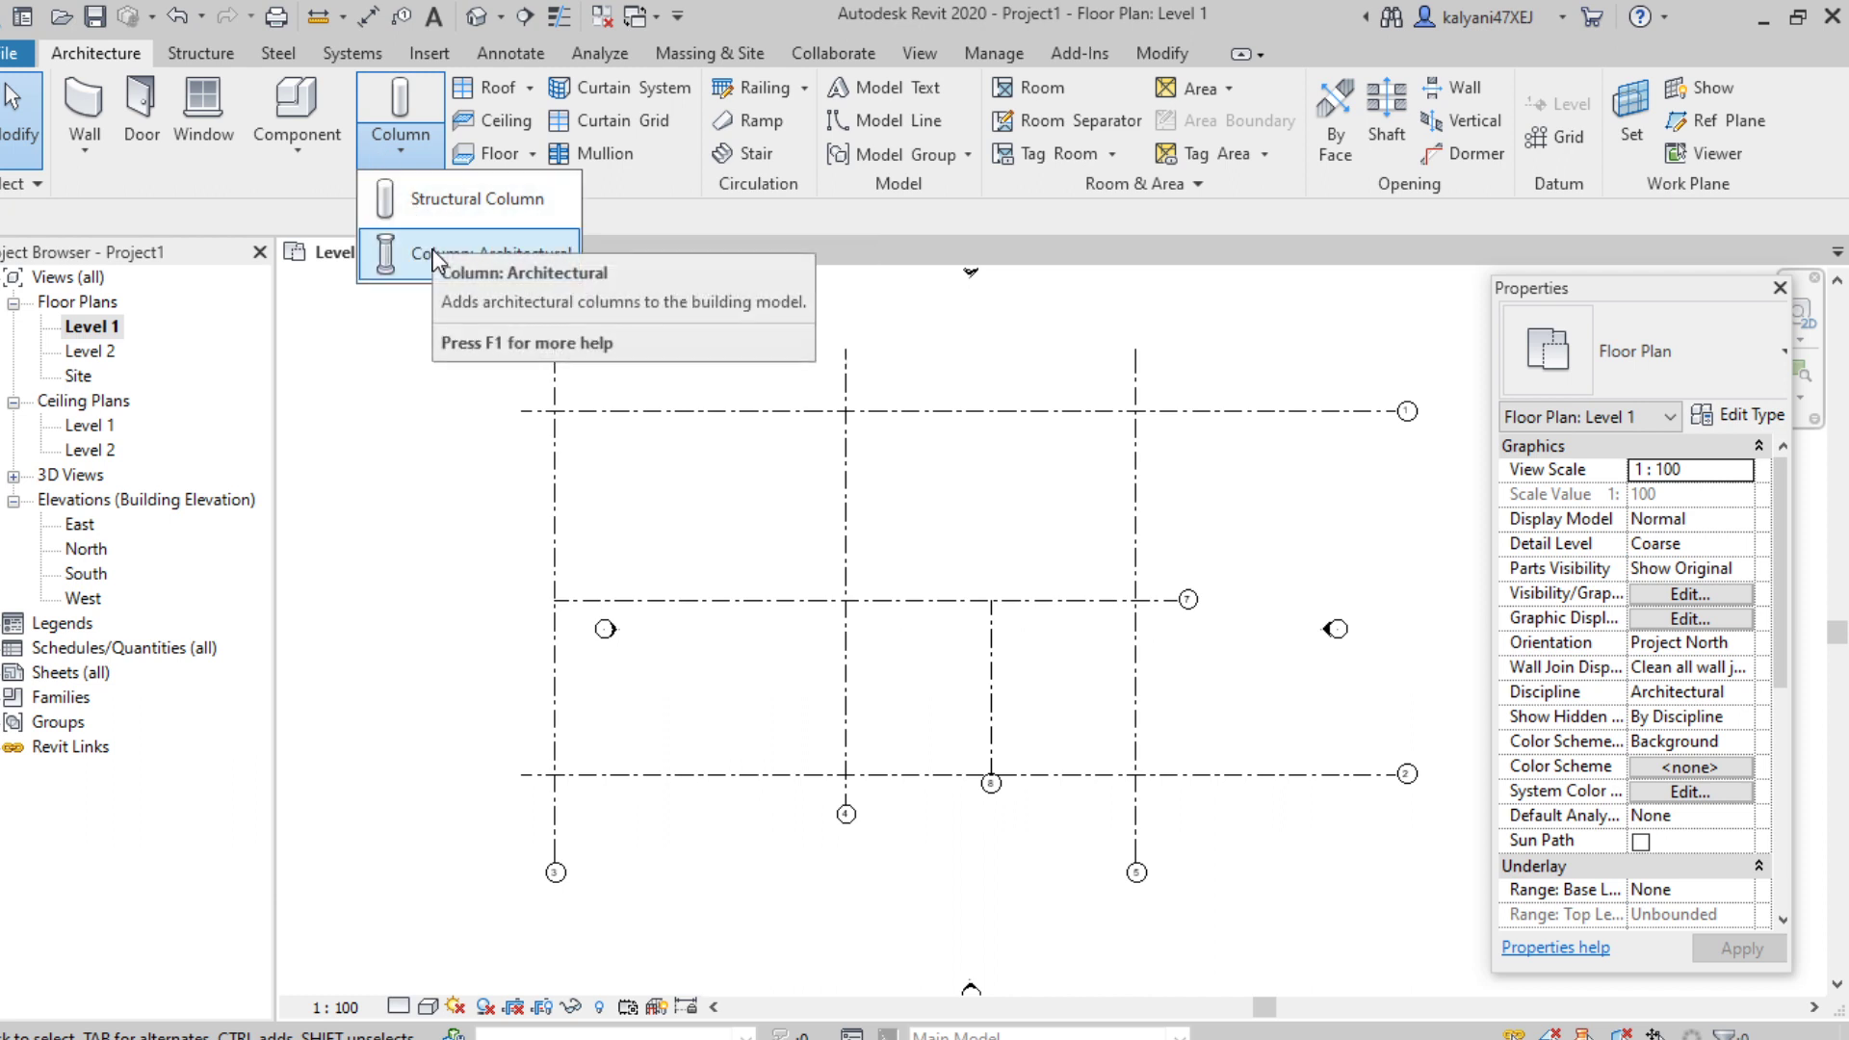
{"action": "left_click", "coordinate": [460, 198]}
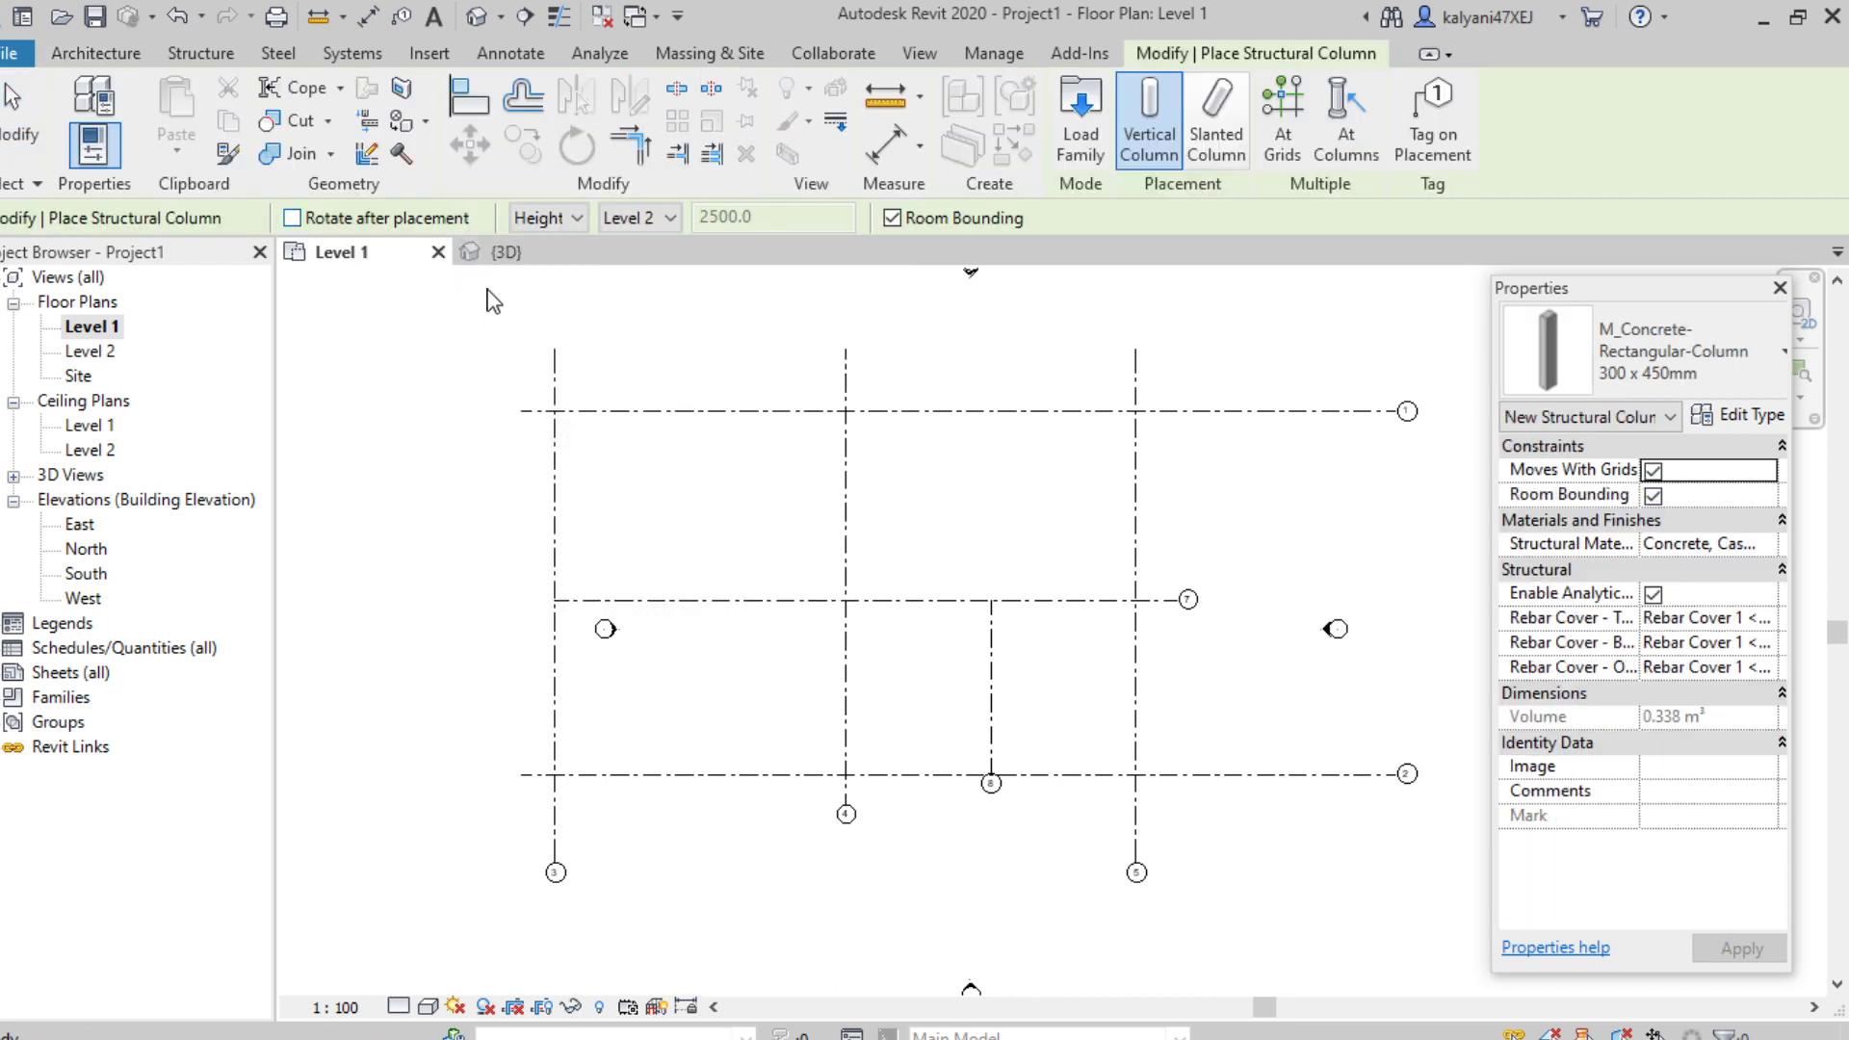
Step: In Load Family, navigate up to the Structural Columns > Concrete folder
{"action": "left_click", "coordinate": [1083, 144]}
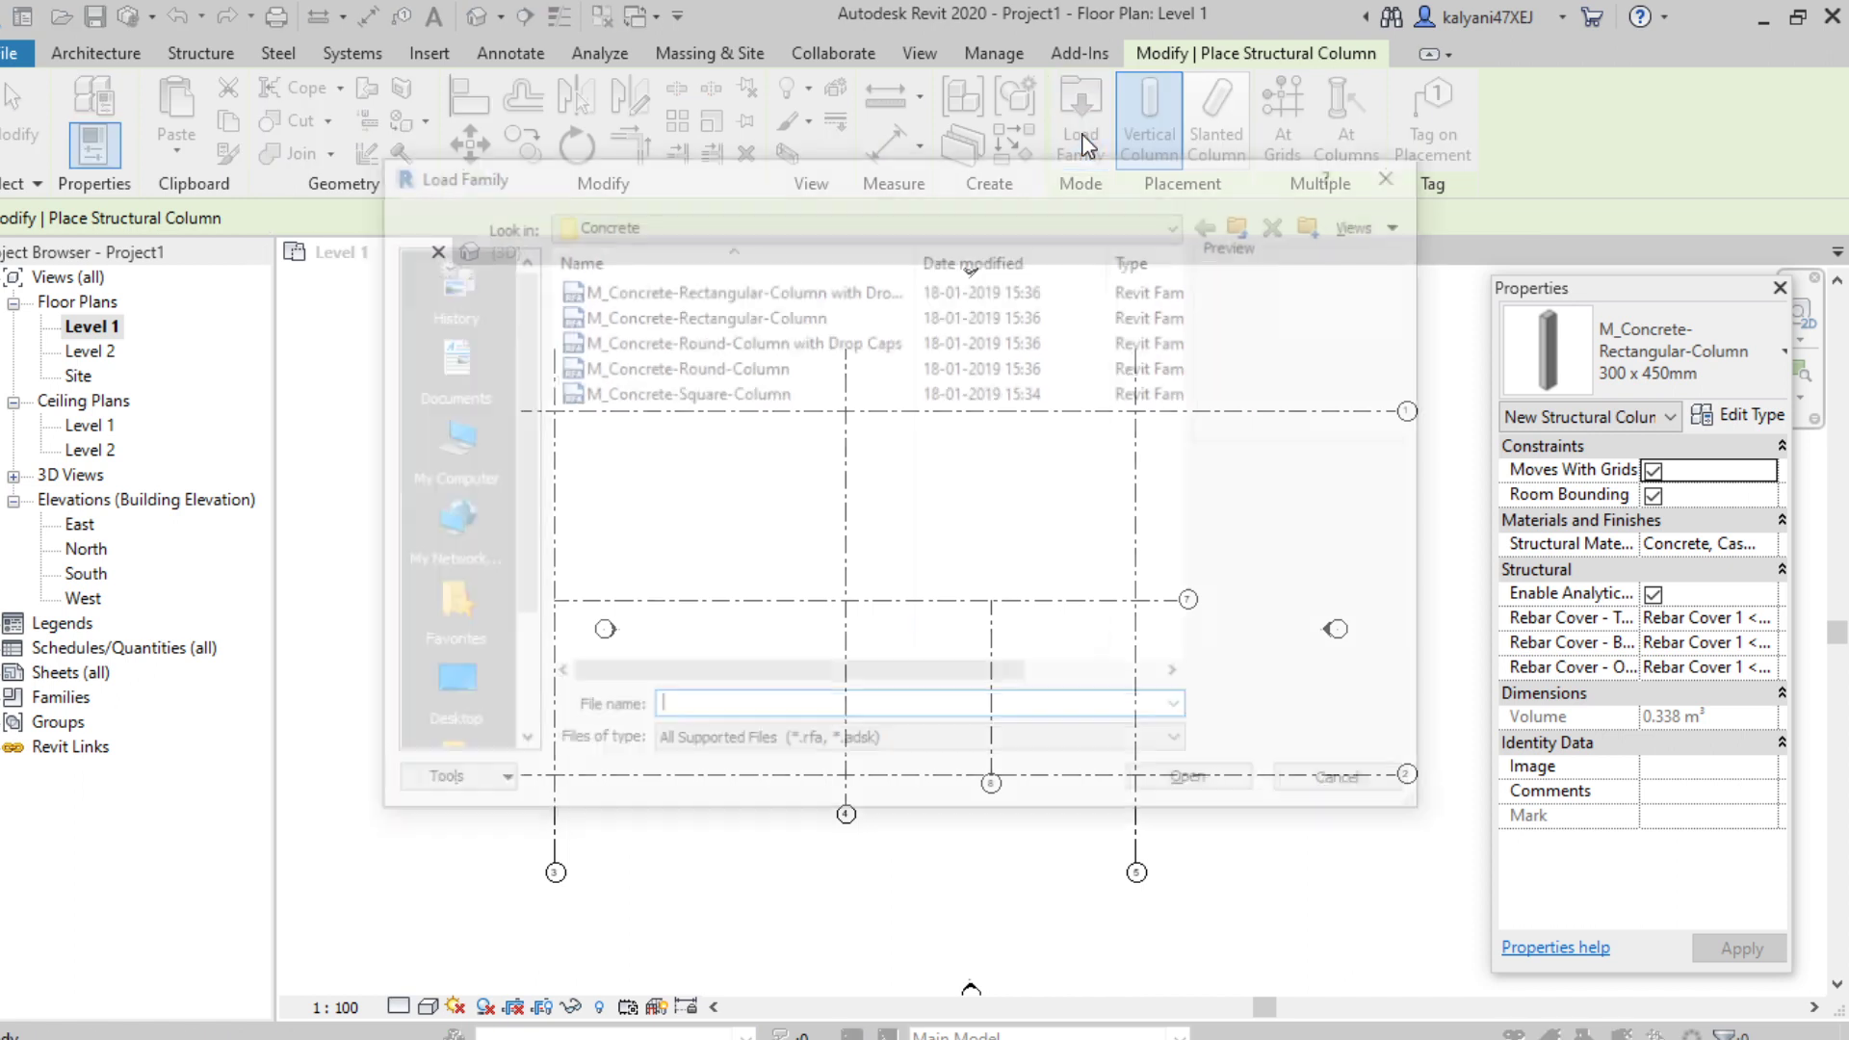
{"action": "left_click", "coordinate": [1250, 225]}
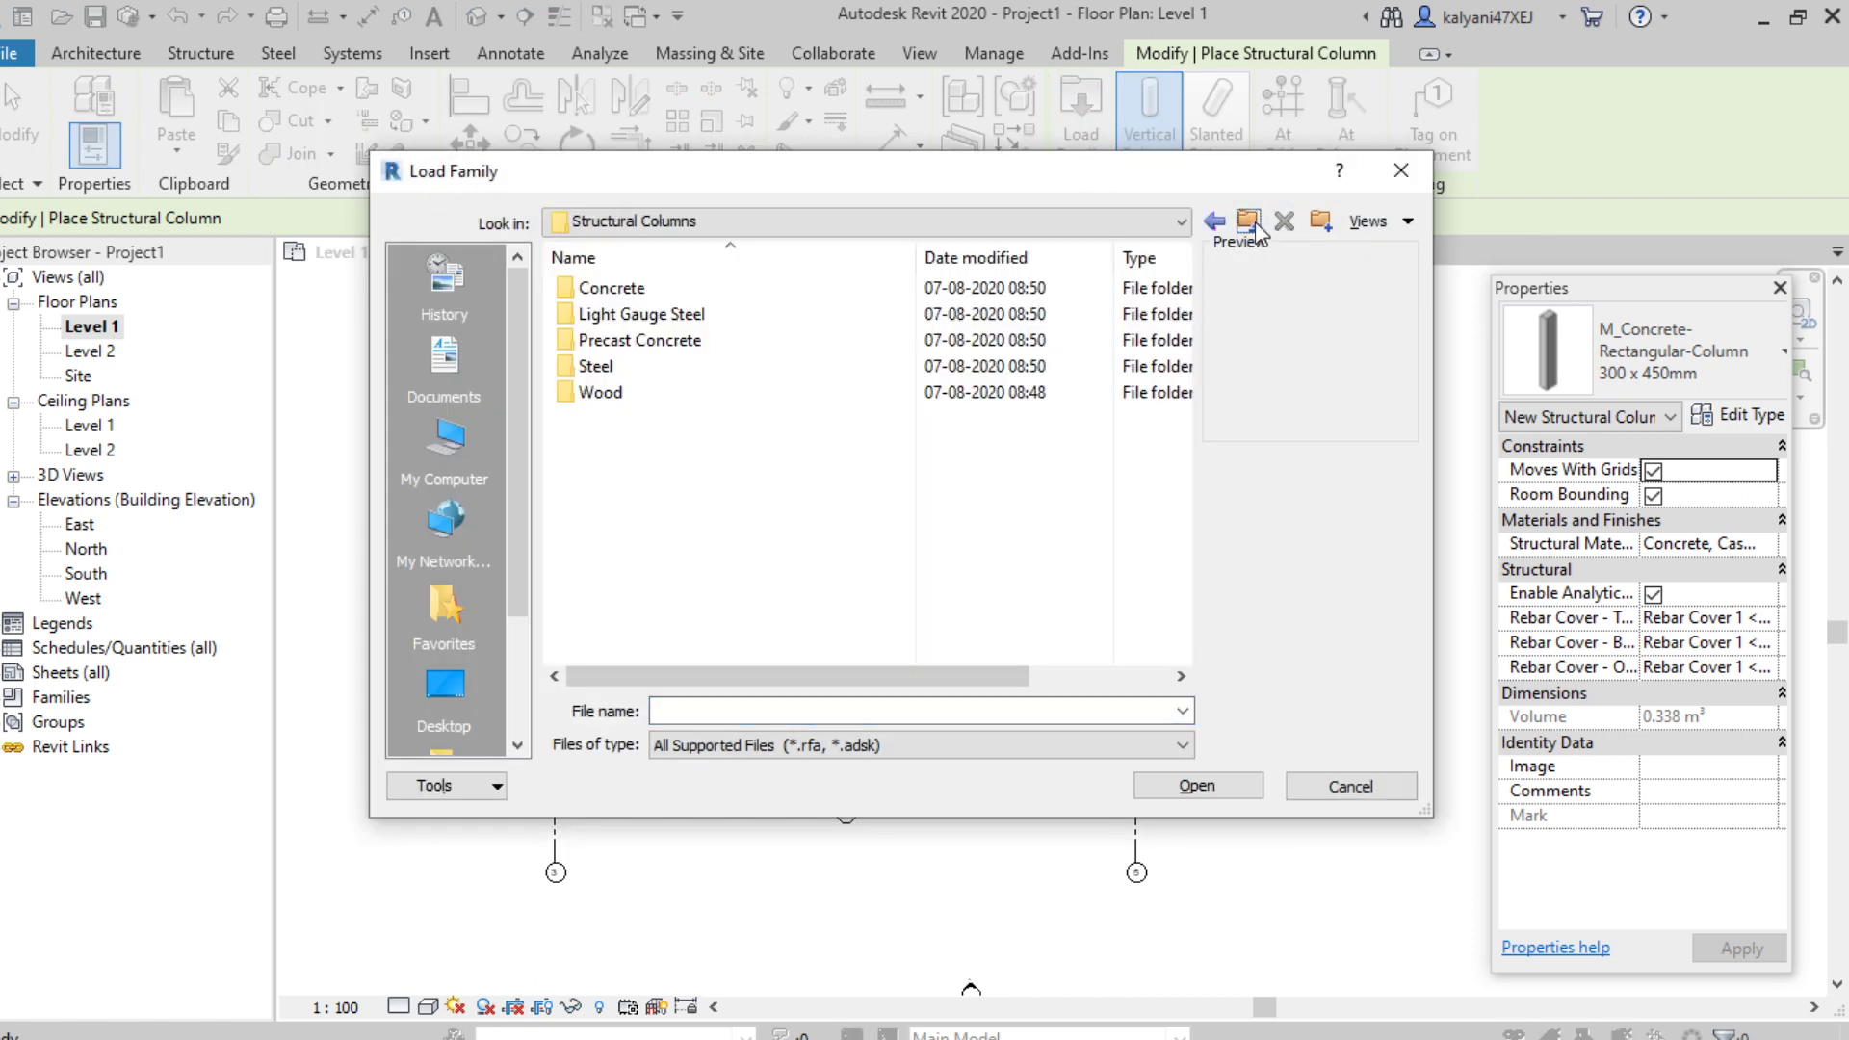
{"action": "left_click", "coordinate": [1250, 226]}
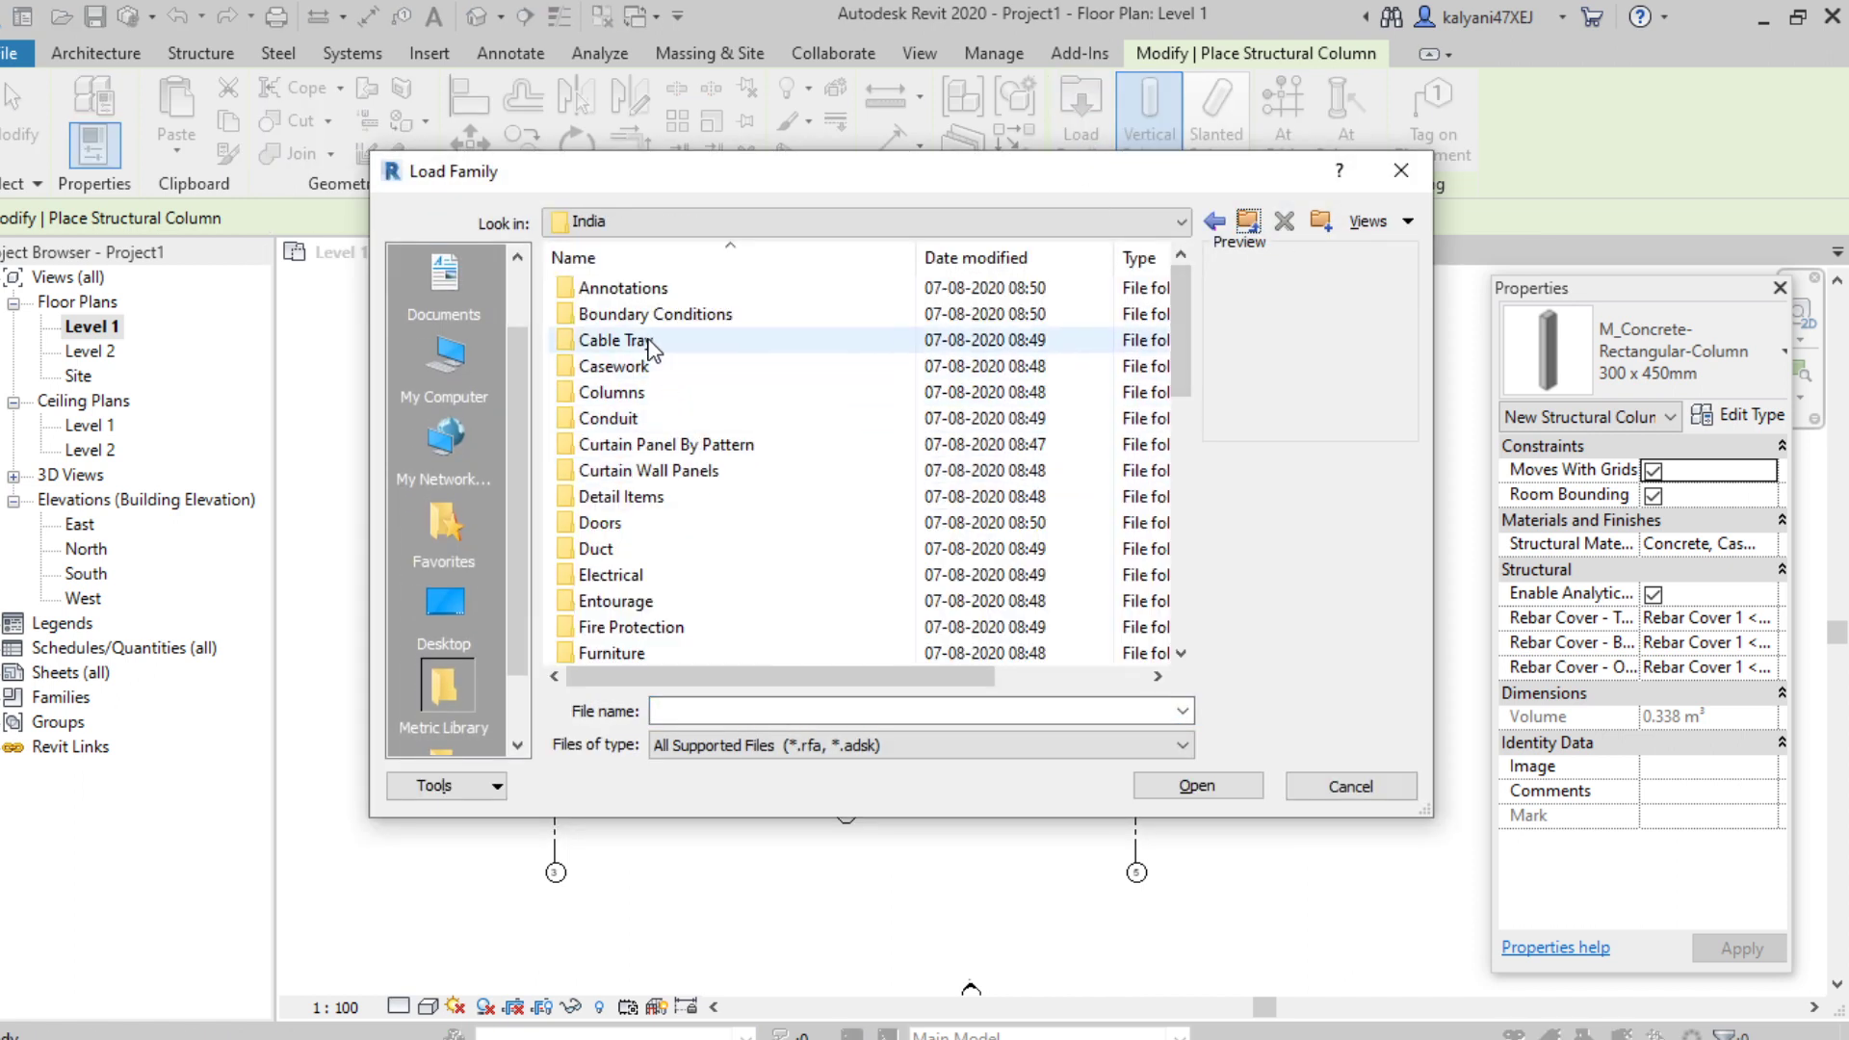
{"action": "scroll", "coordinate": [663, 554], "scroll_direction": "down", "scroll_amount": 7}
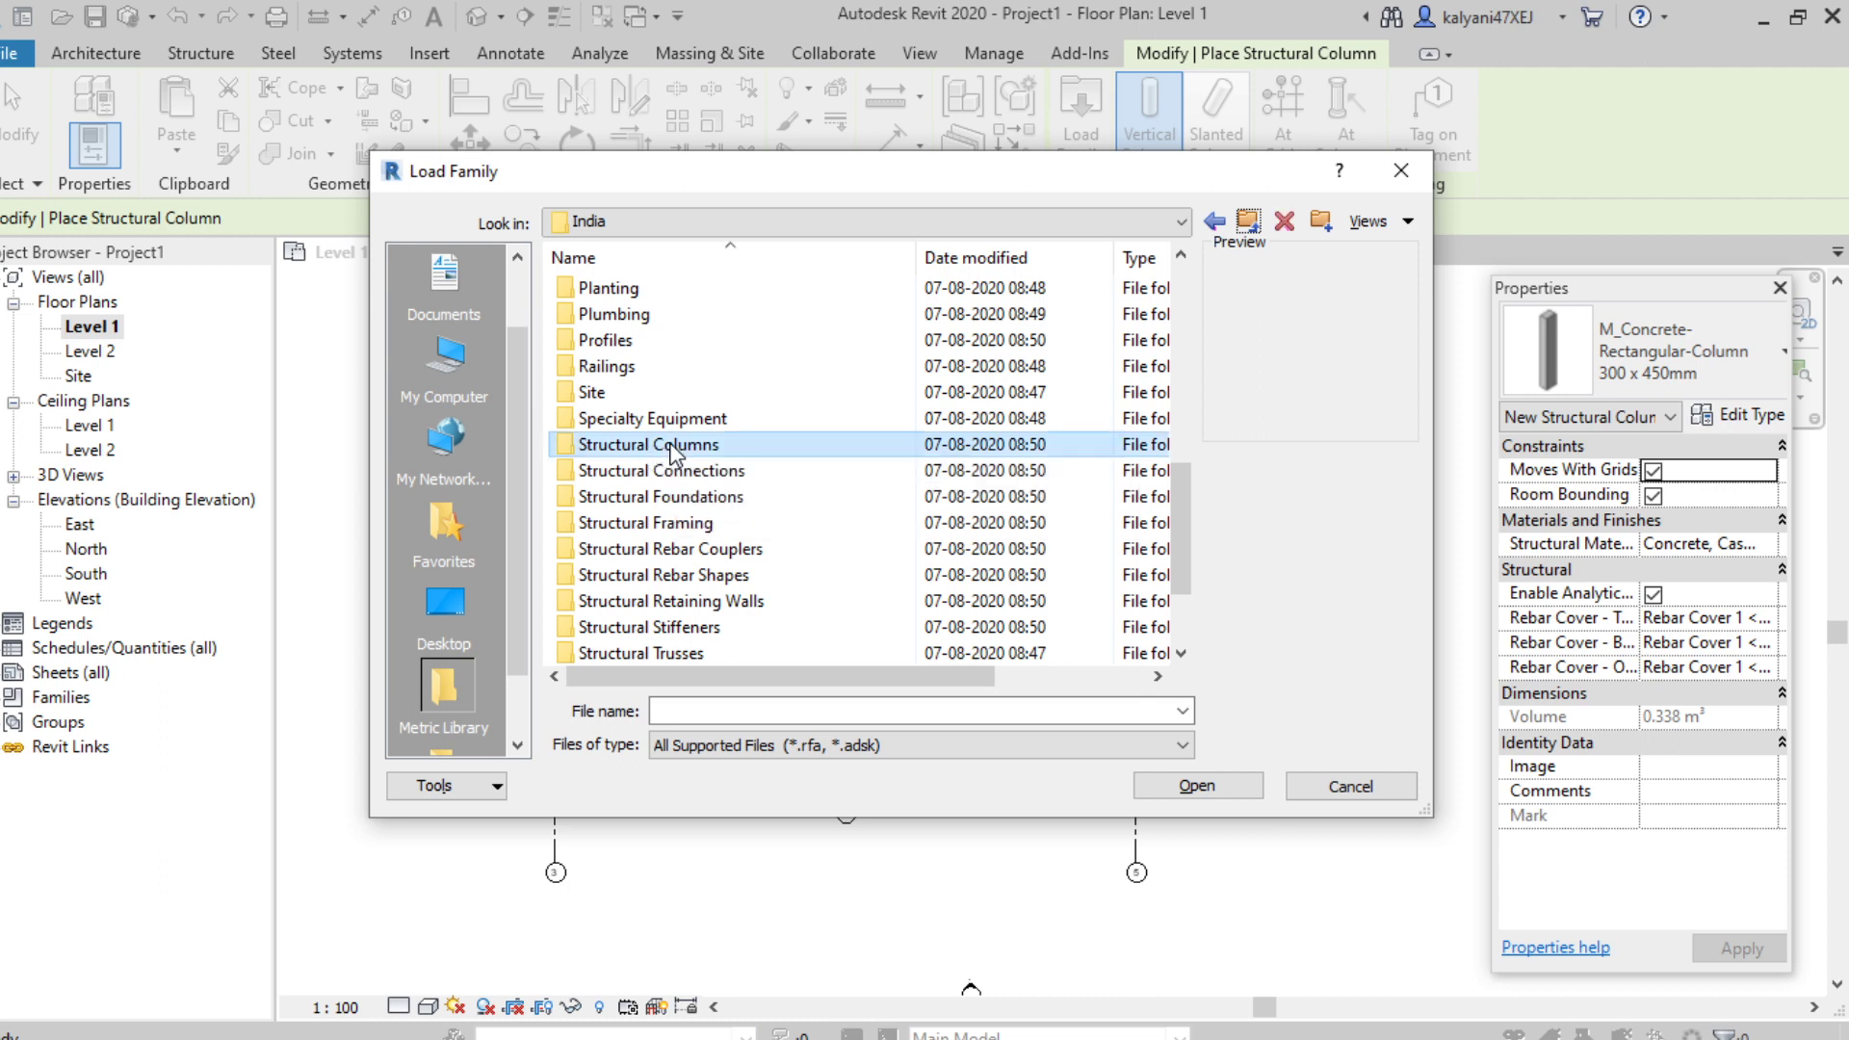
{"action": "double_click", "coordinate": [640, 446]}
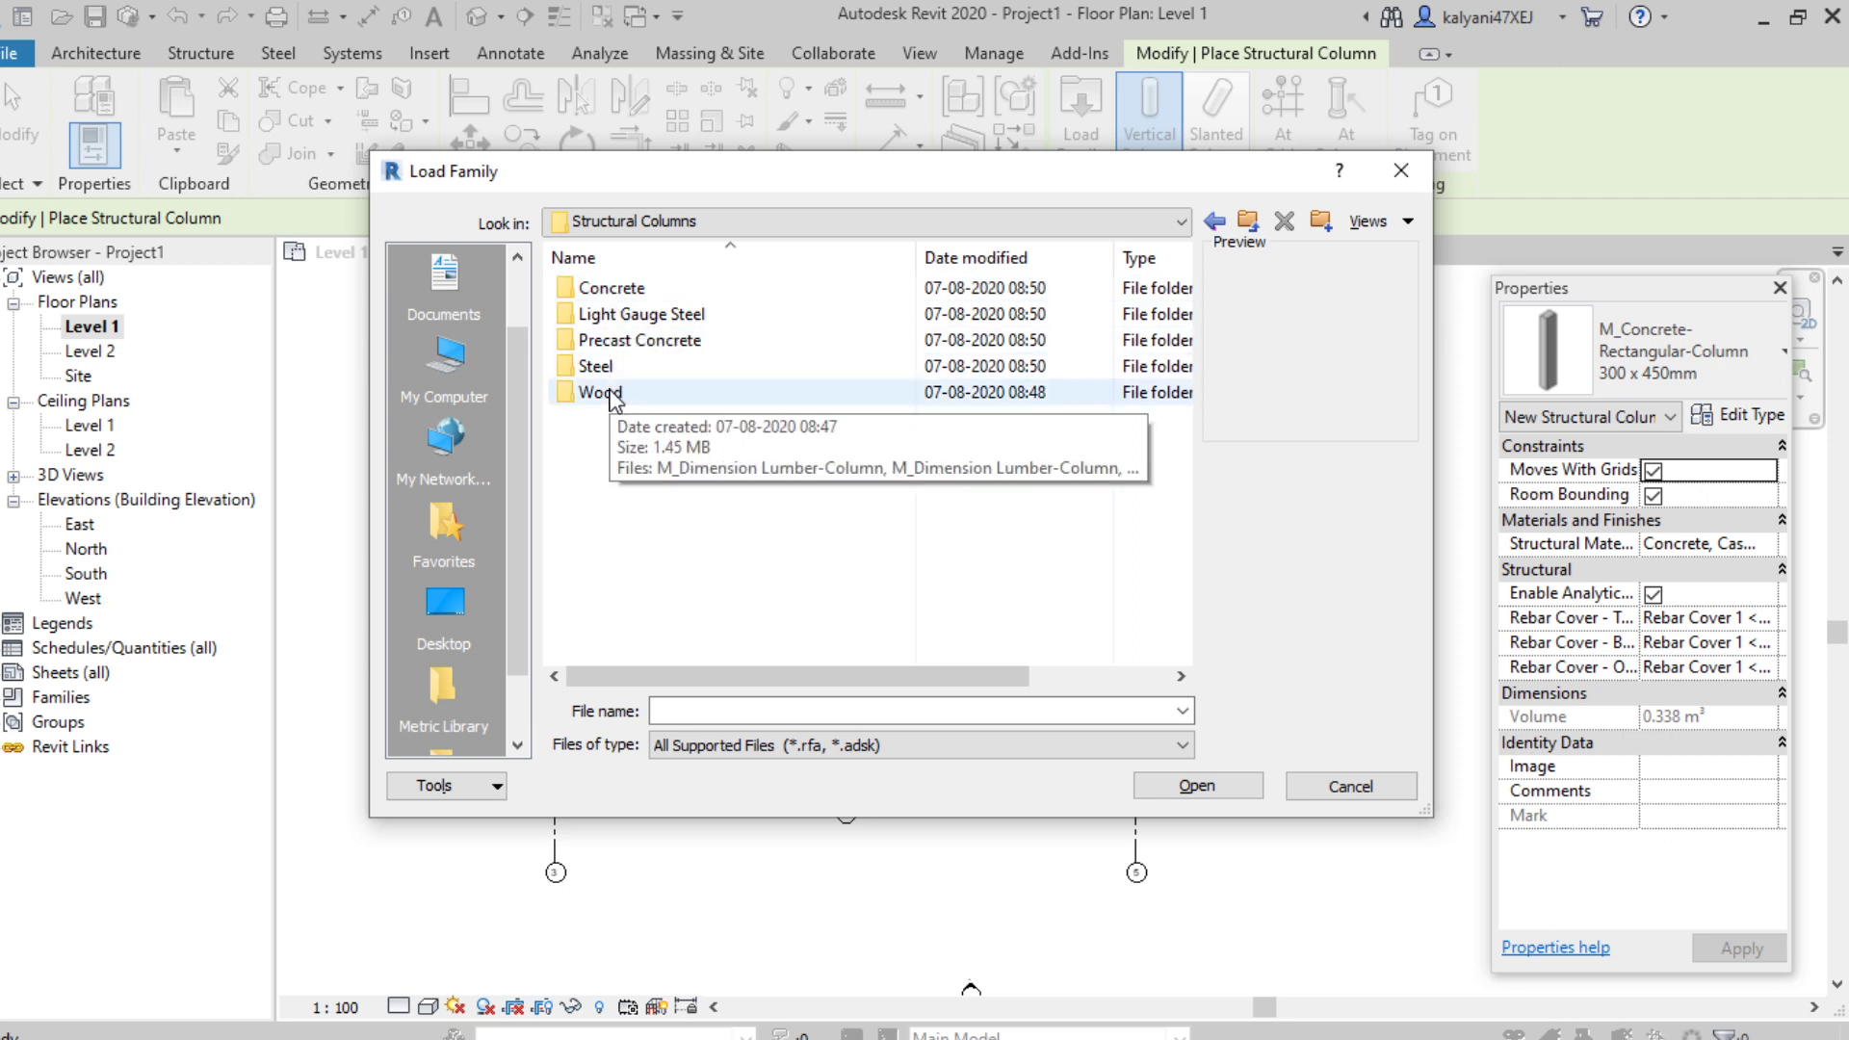
{"action": "double_click", "coordinate": [609, 290]}
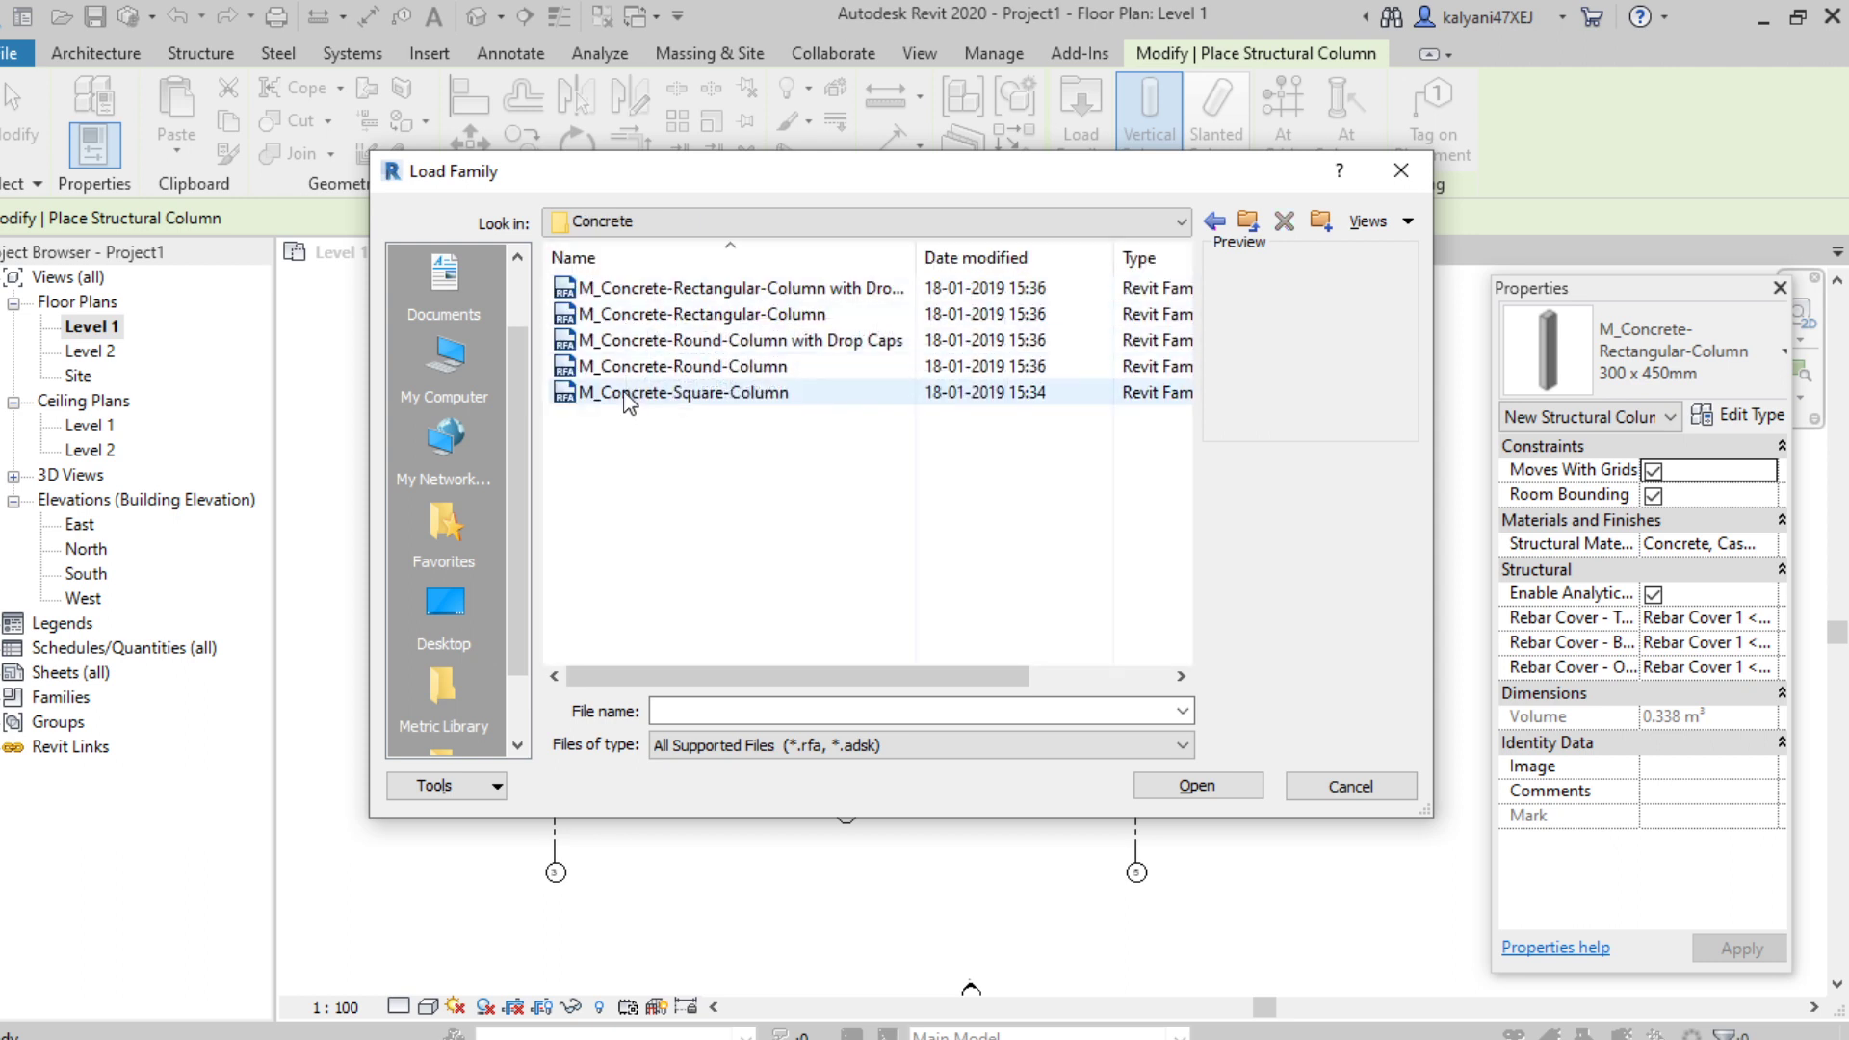
Step: Preview the five concrete column families and select M_Concrete-Rectangular-Column
{"action": "left_click", "coordinate": [737, 291]}
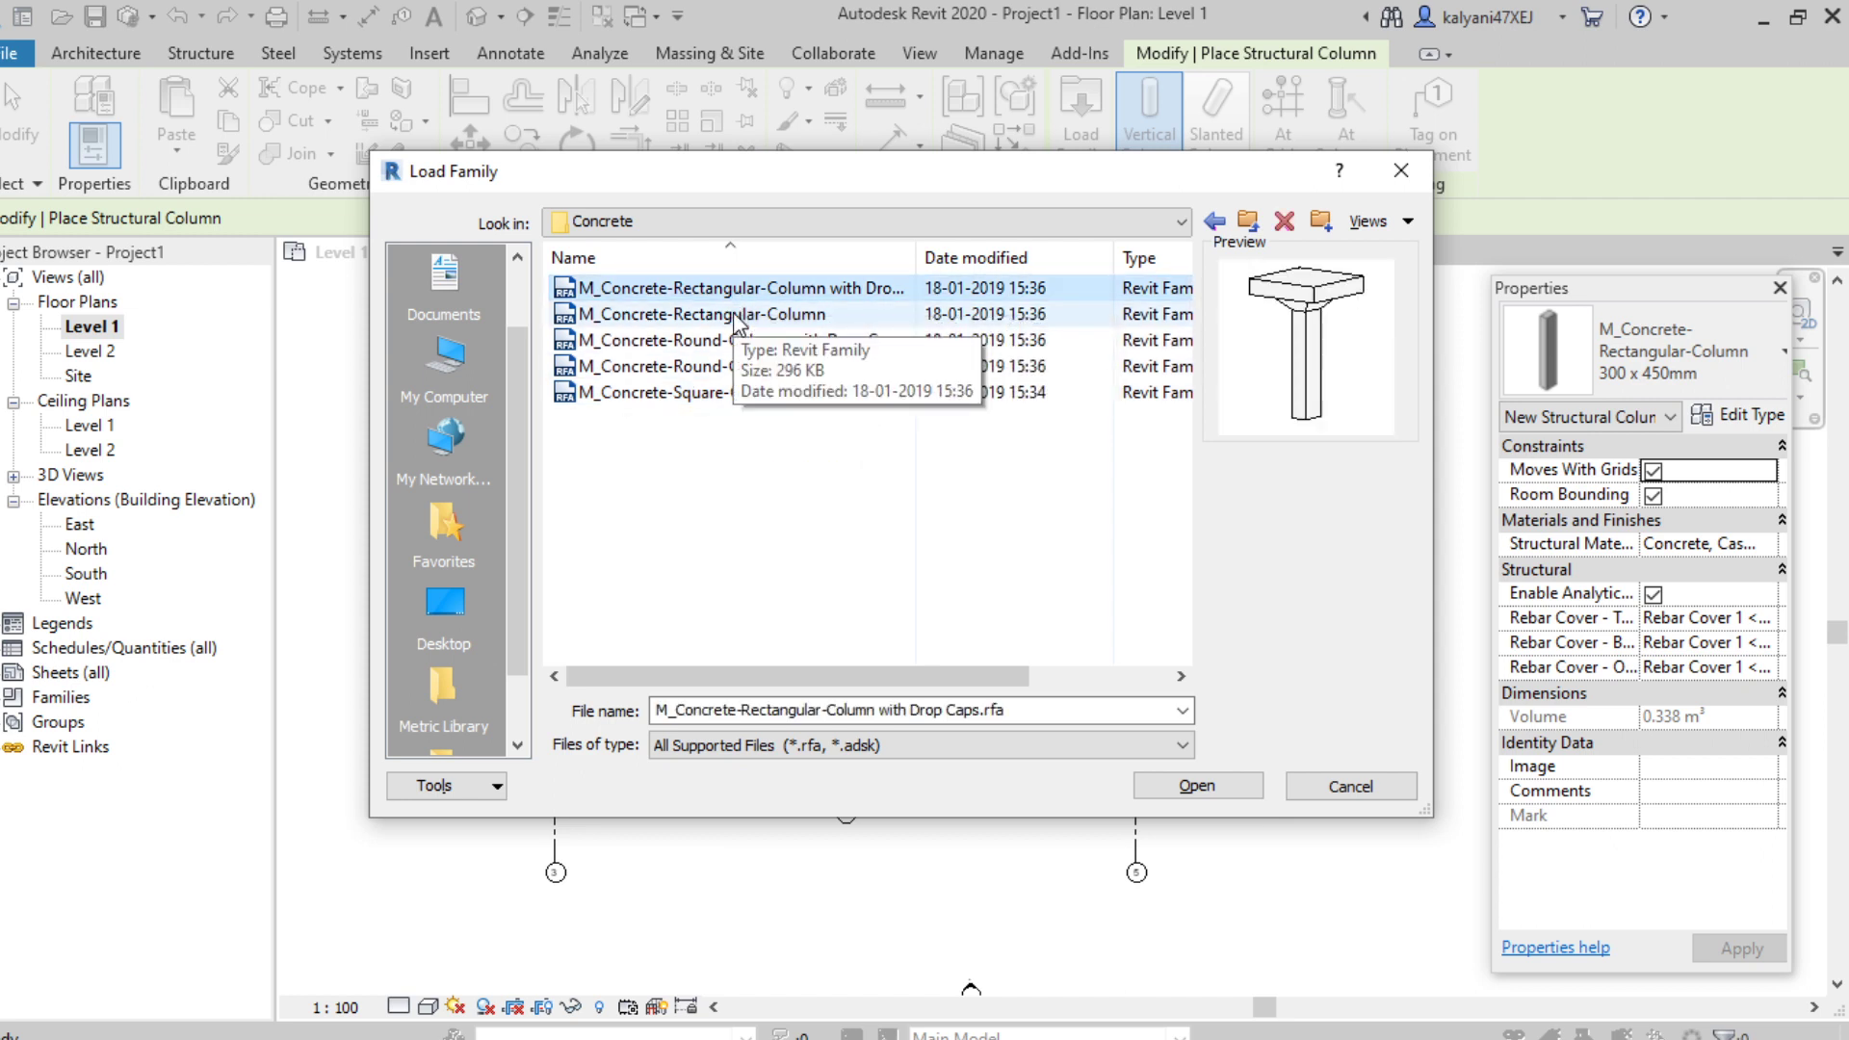
{"action": "left_click", "coordinate": [738, 316]}
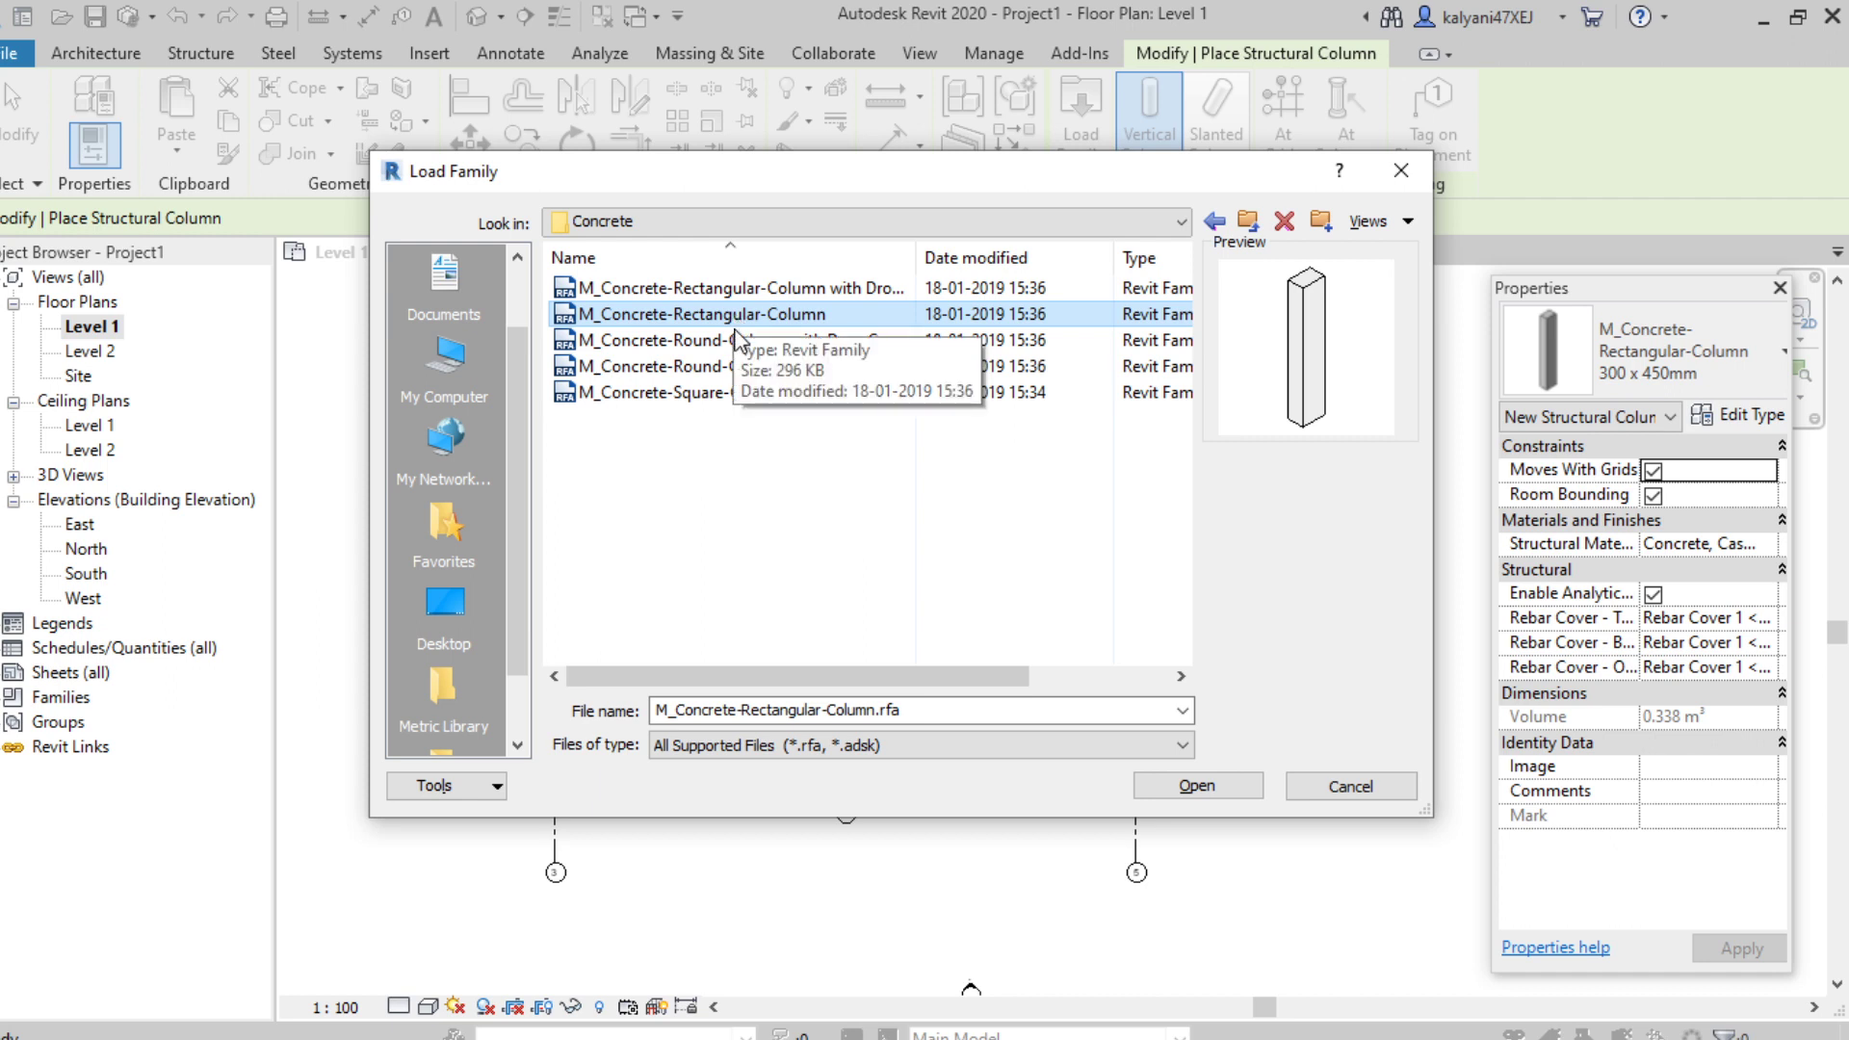
{"action": "left_click", "coordinate": [738, 341]}
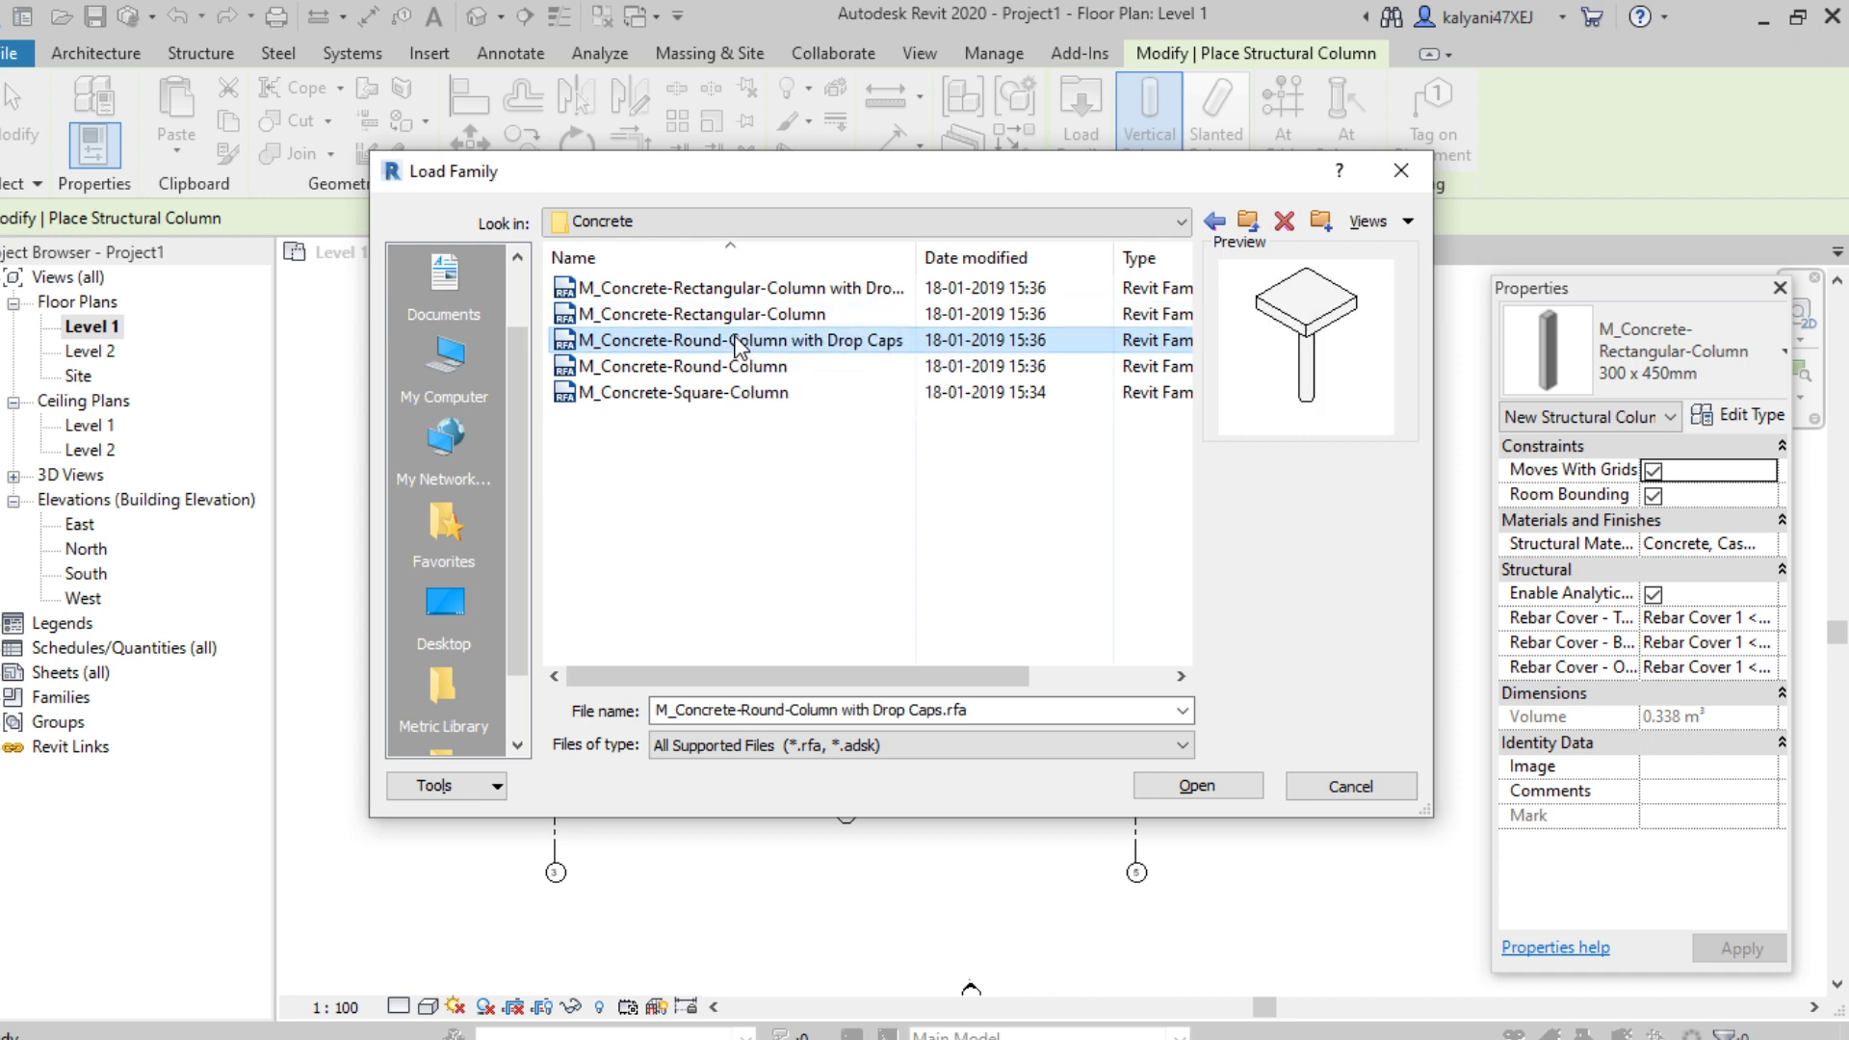
{"action": "left_click", "coordinate": [727, 370]}
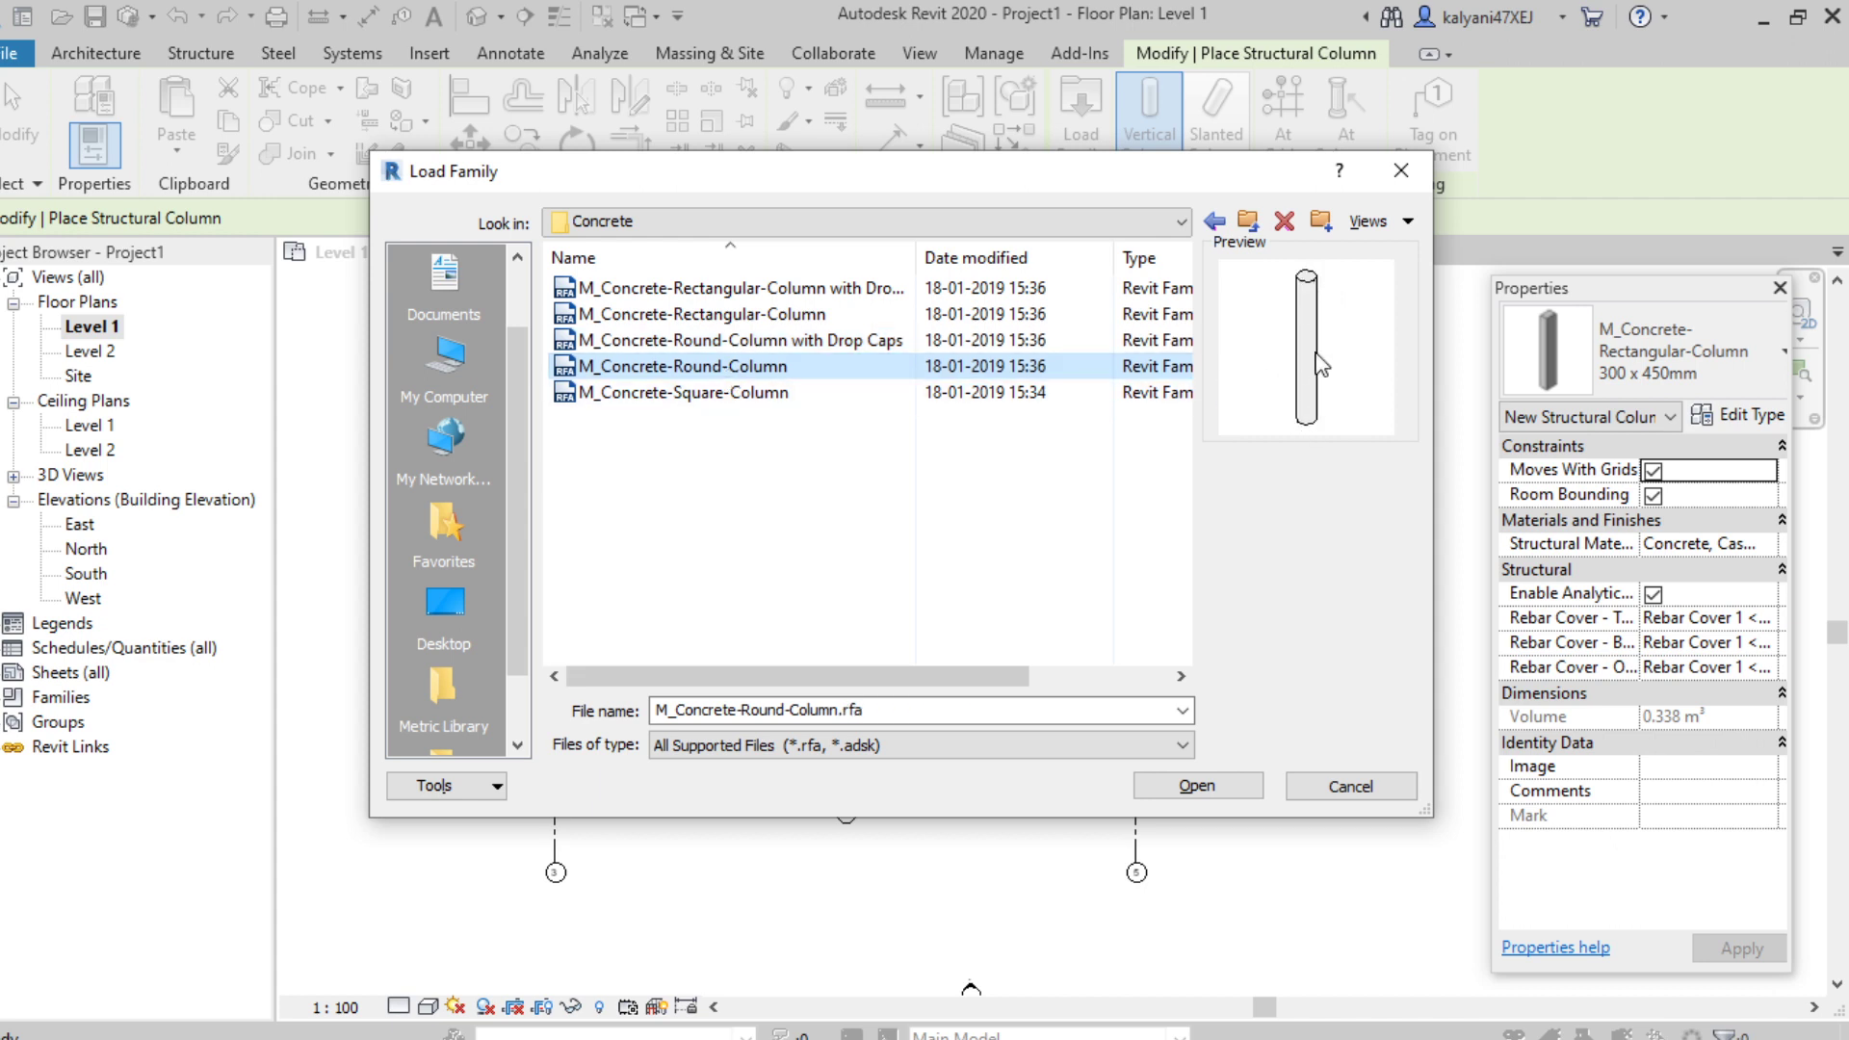
{"action": "left_click", "coordinate": [755, 395]}
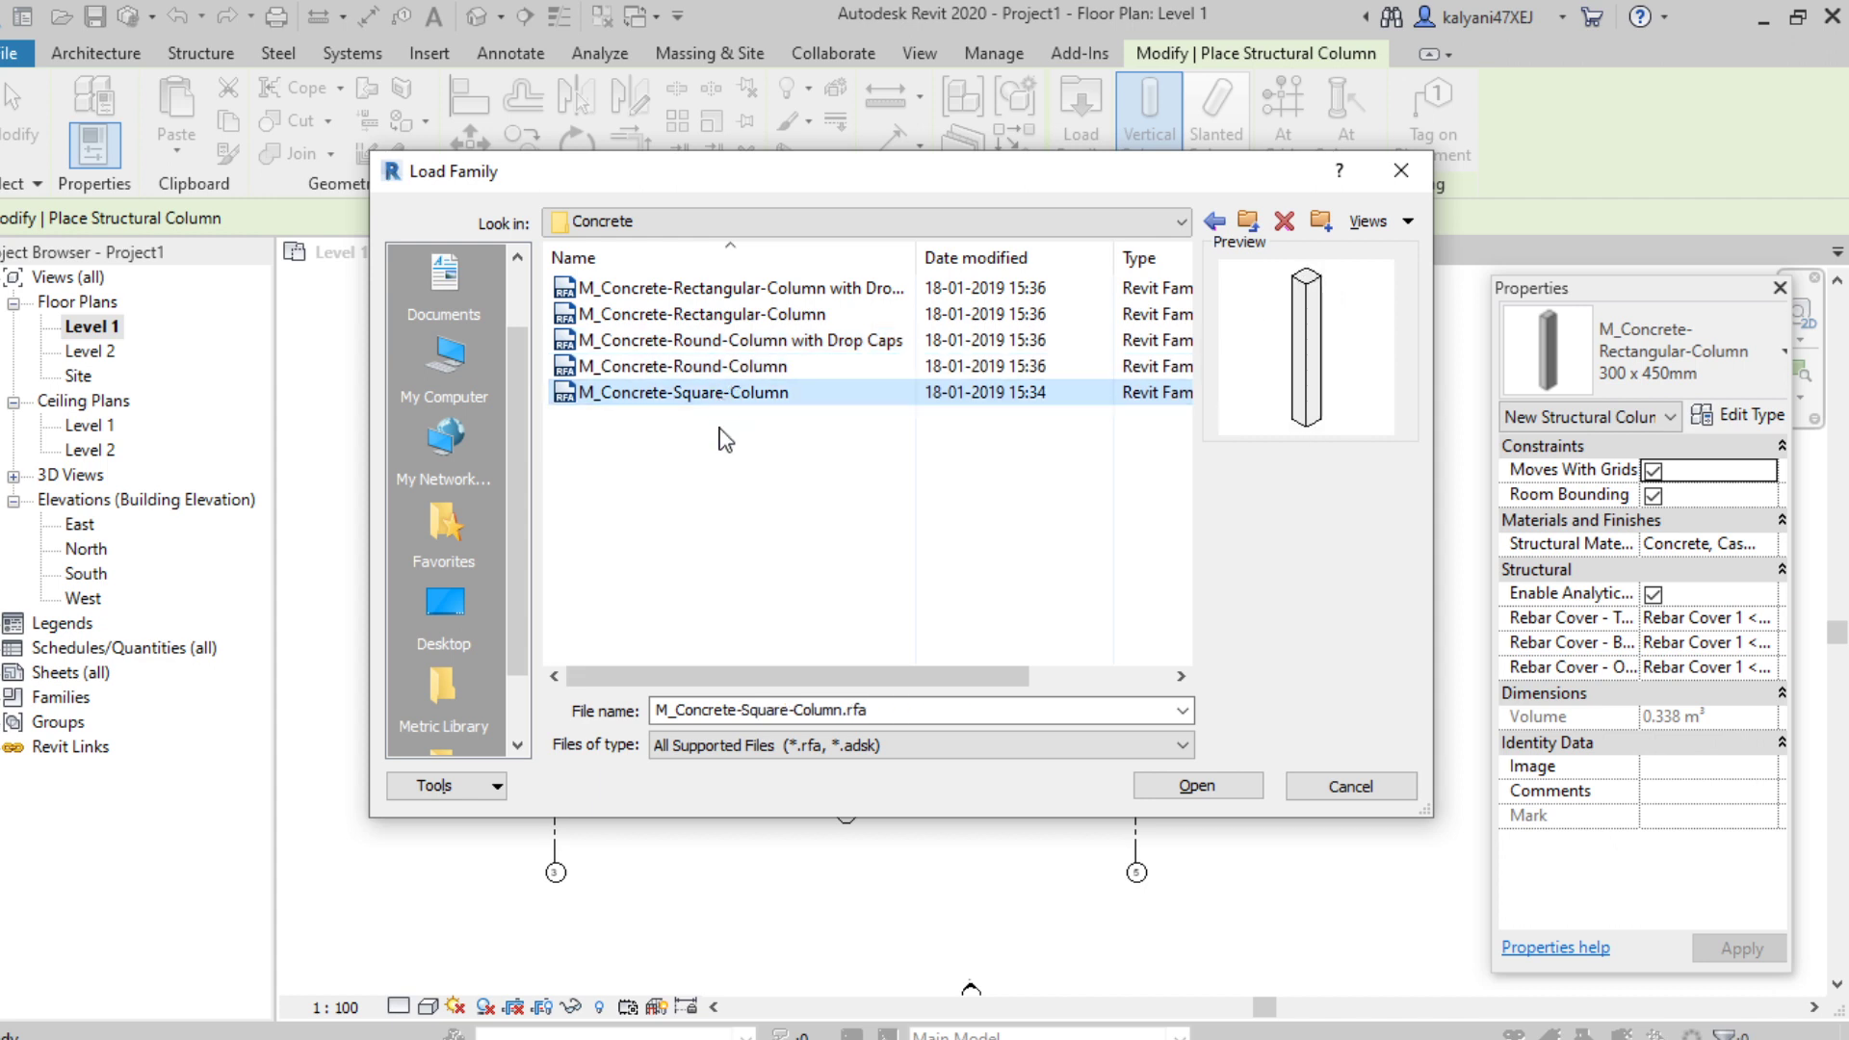
{"action": "left_click", "coordinate": [751, 316]}
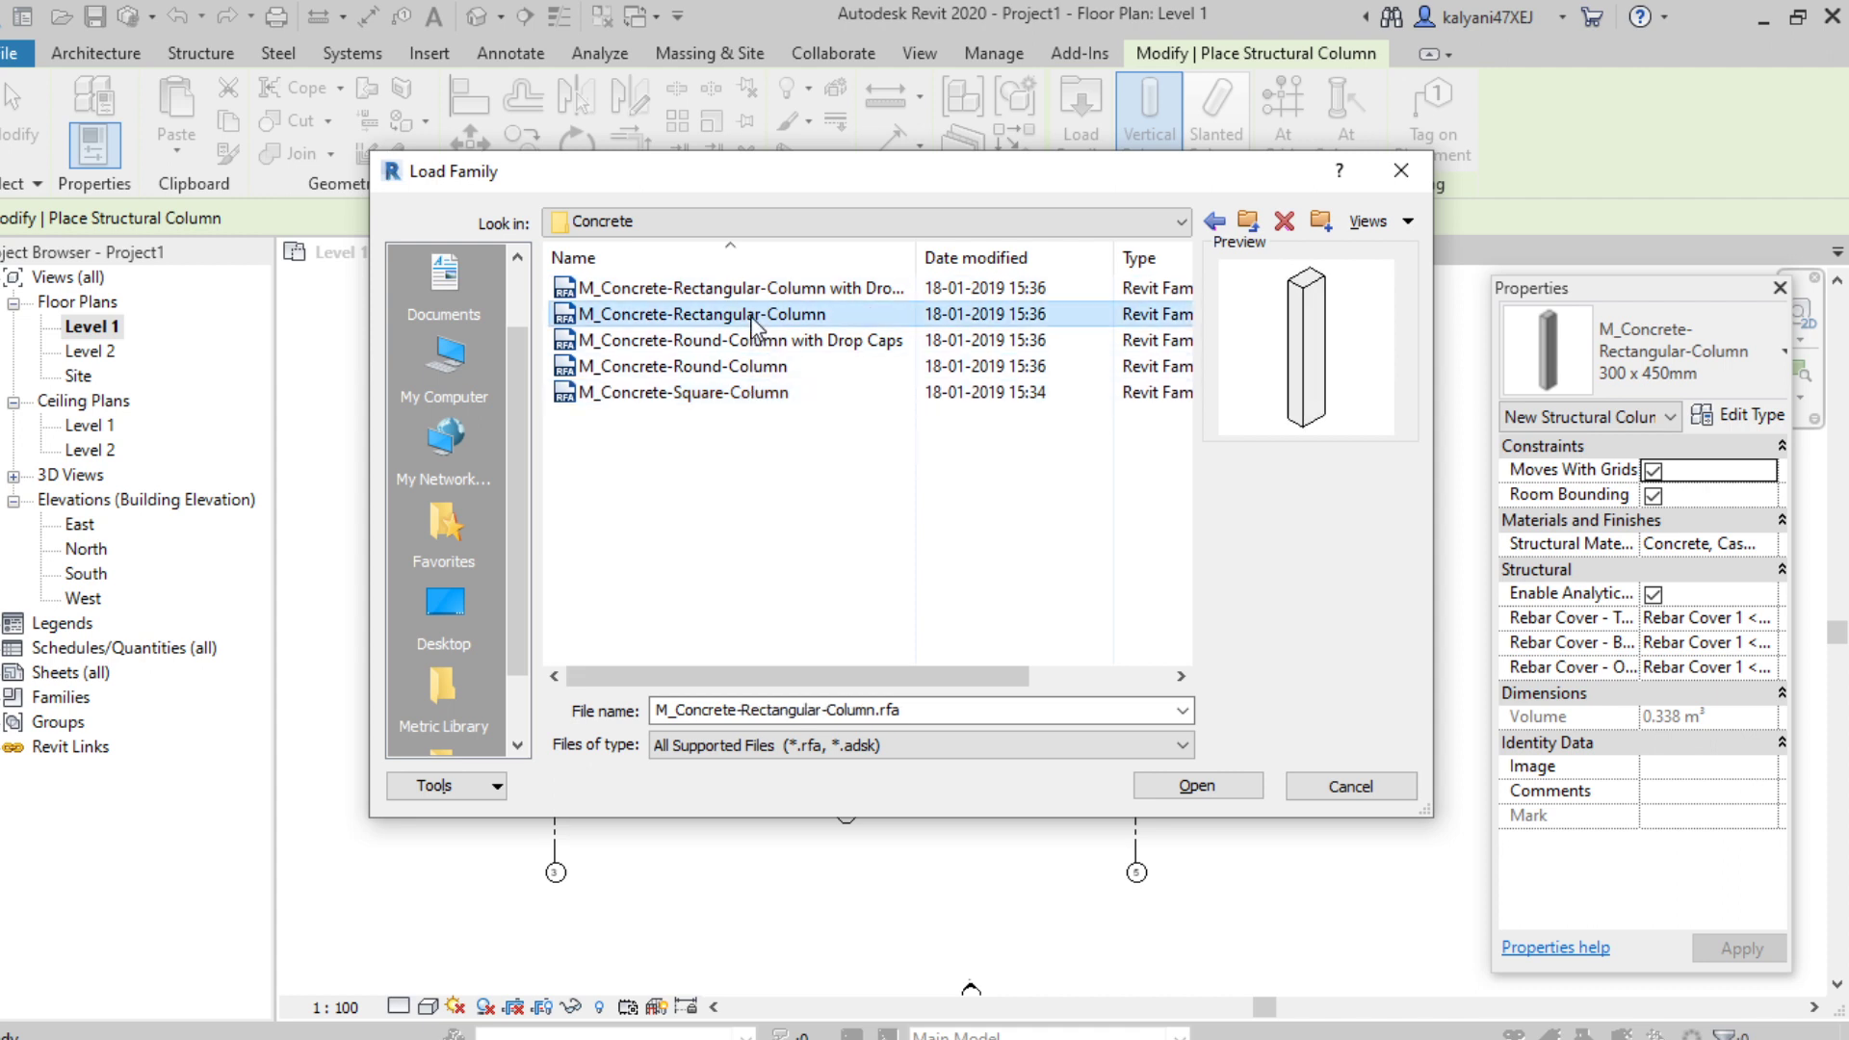
{"action": "left_click", "coordinate": [1197, 787]}
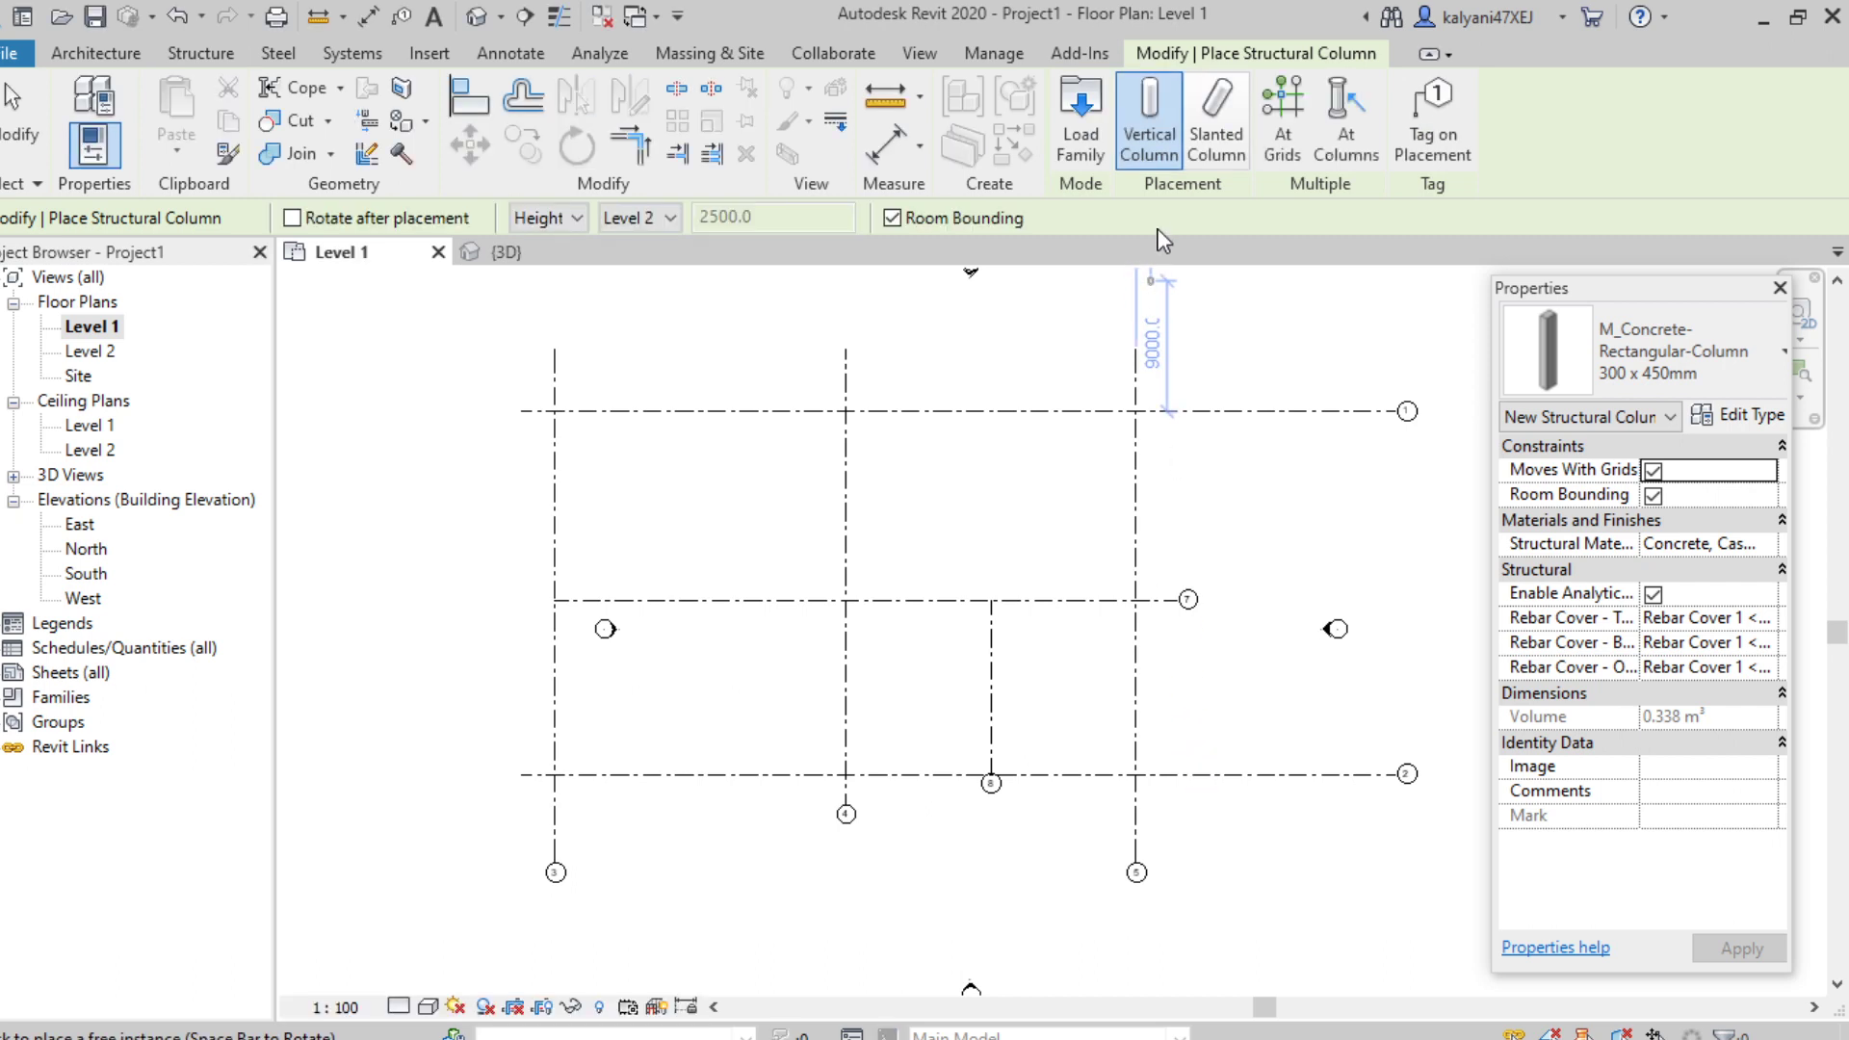
{"action": "left_click", "coordinate": [1215, 149]}
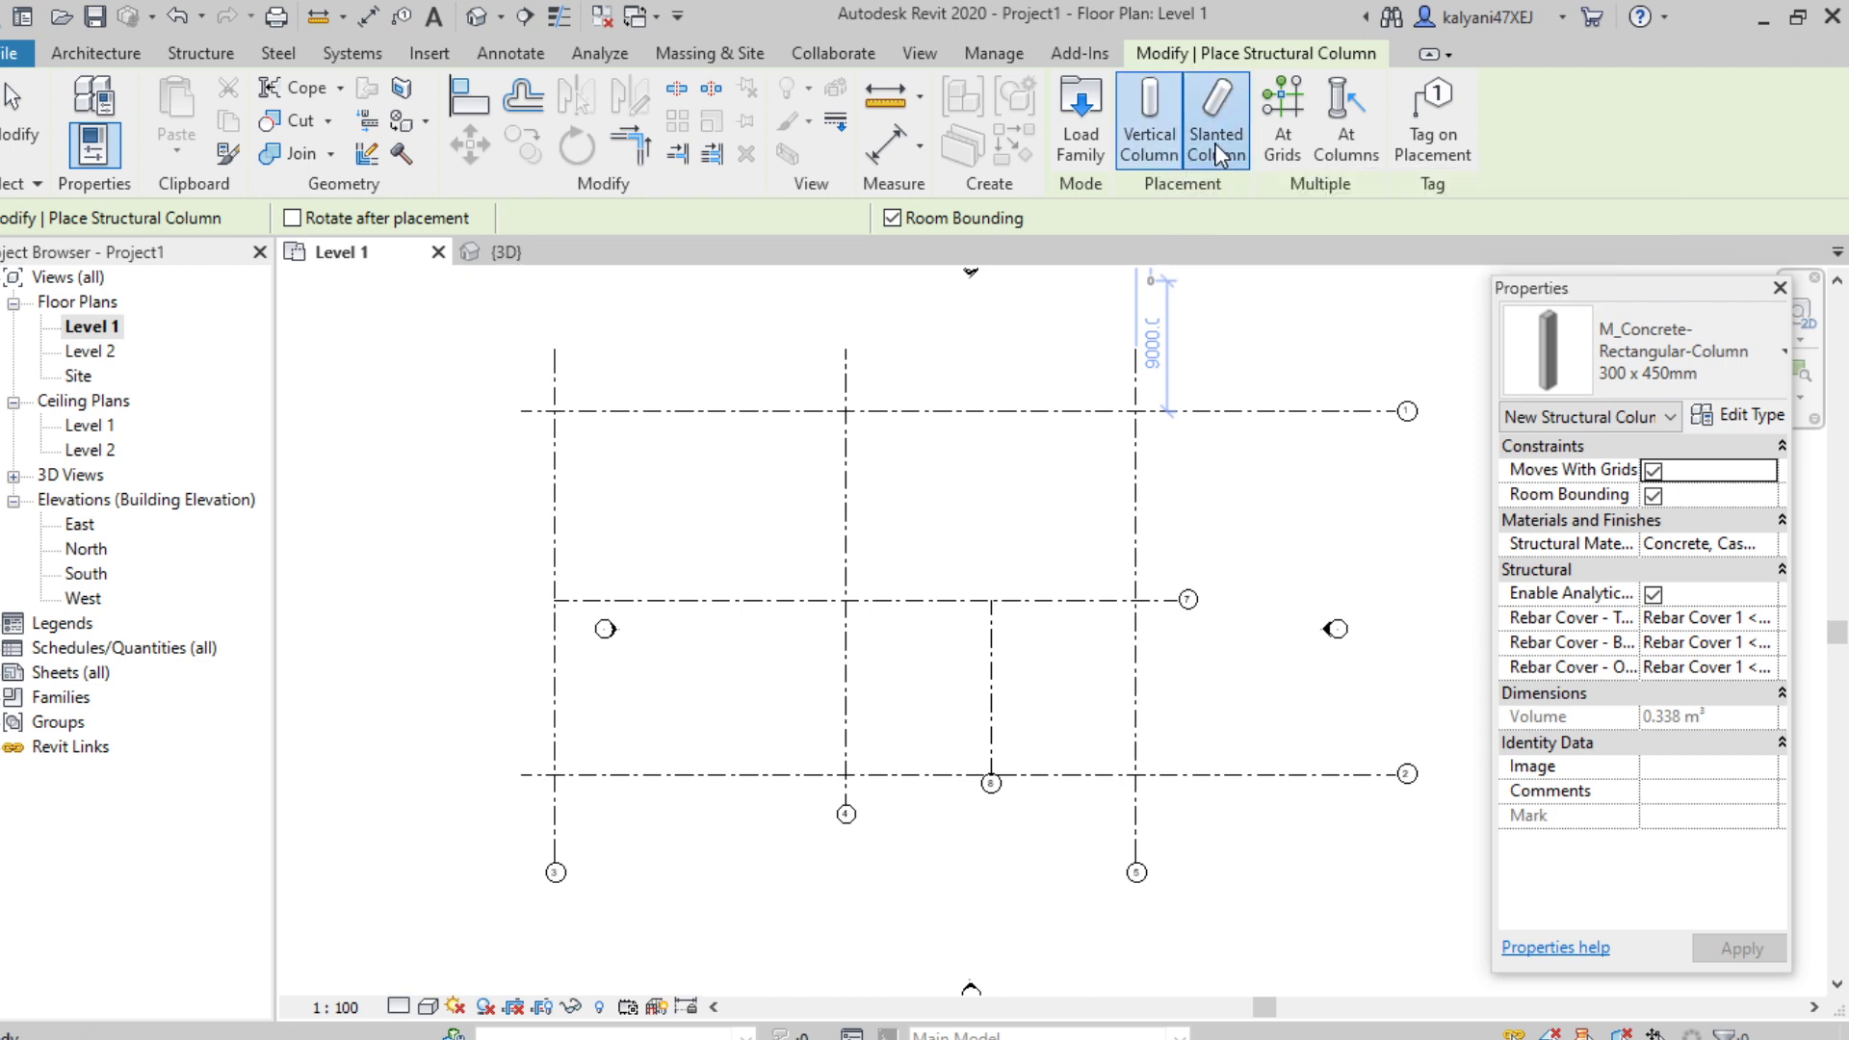
{"action": "left_click", "coordinate": [1162, 153]}
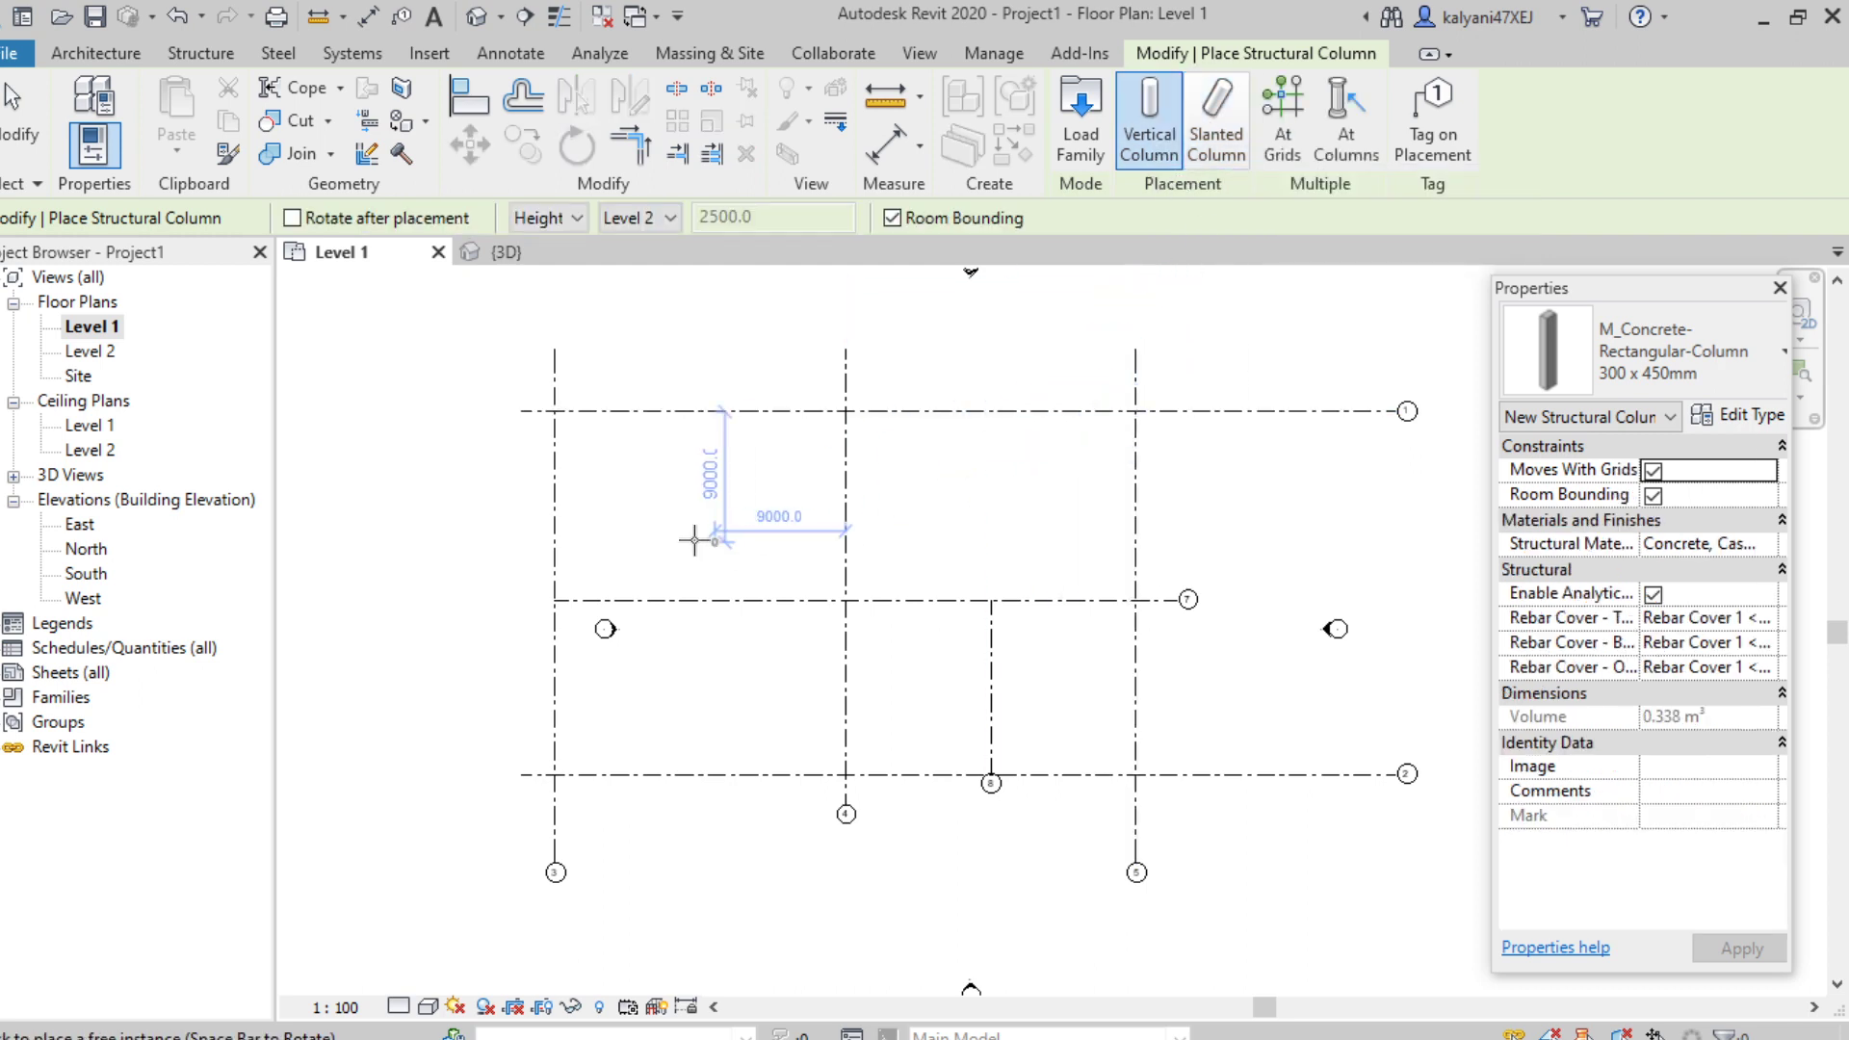
{"action": "scroll", "coordinate": [611, 509], "scroll_direction": "up", "scroll_amount": 3}
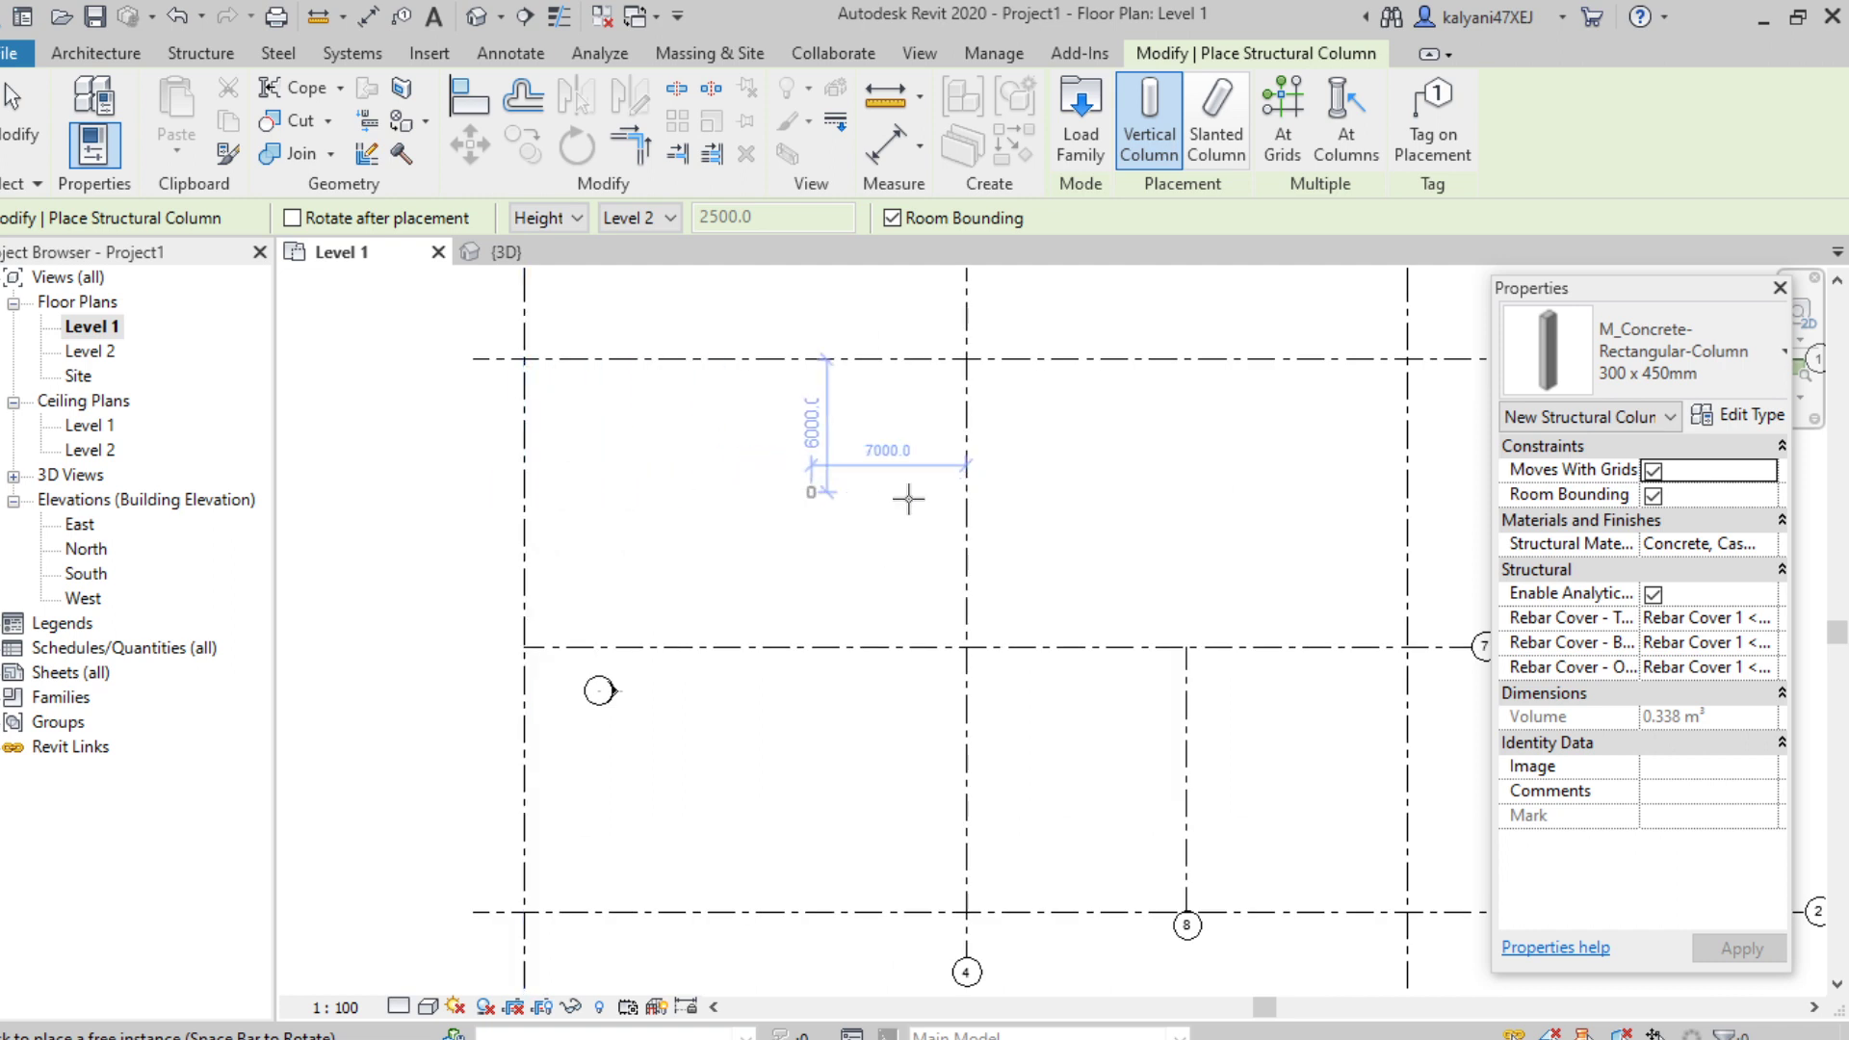
{"action": "scroll", "coordinate": [1274, 496], "scroll_direction": "down", "scroll_amount": 2}
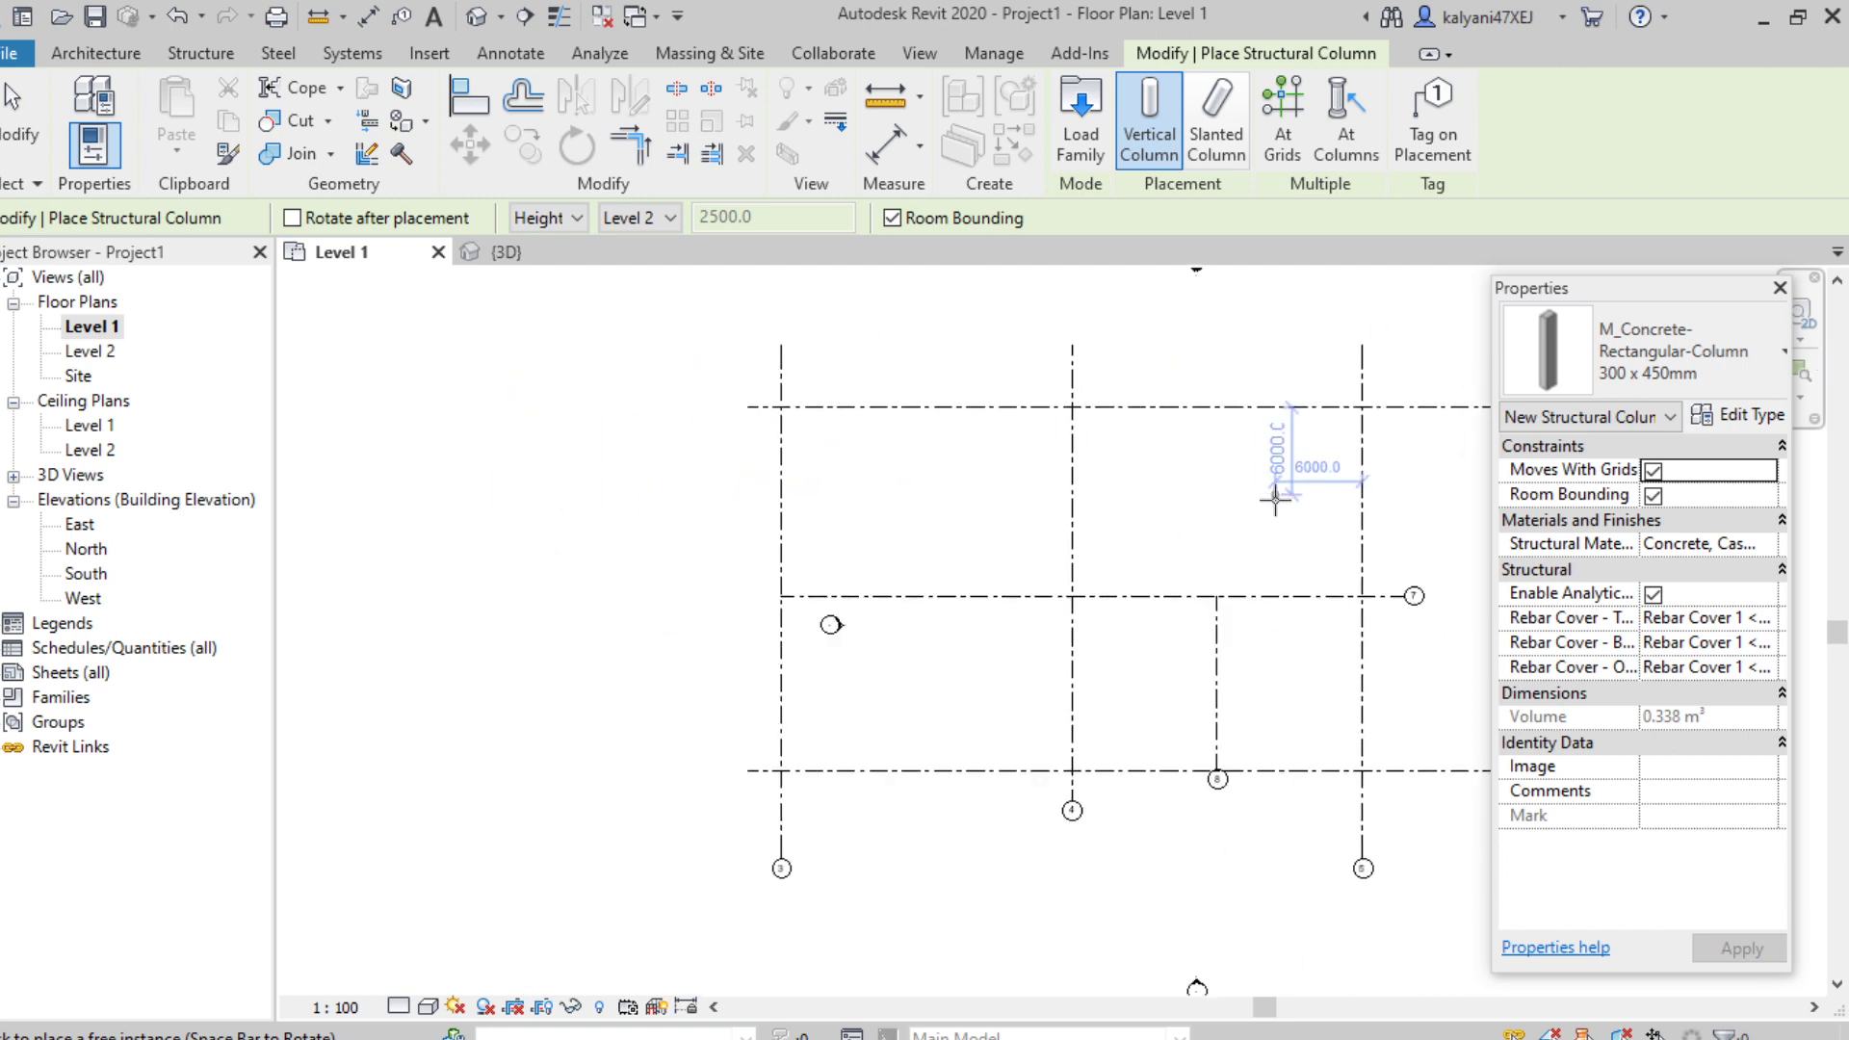
{"action": "scroll", "coordinate": [1263, 520], "scroll_direction": "down", "scroll_amount": 1}
{"action": "middle_click_drag", "start_coordinate": [1045, 467], "coordinate": [735, 467]}
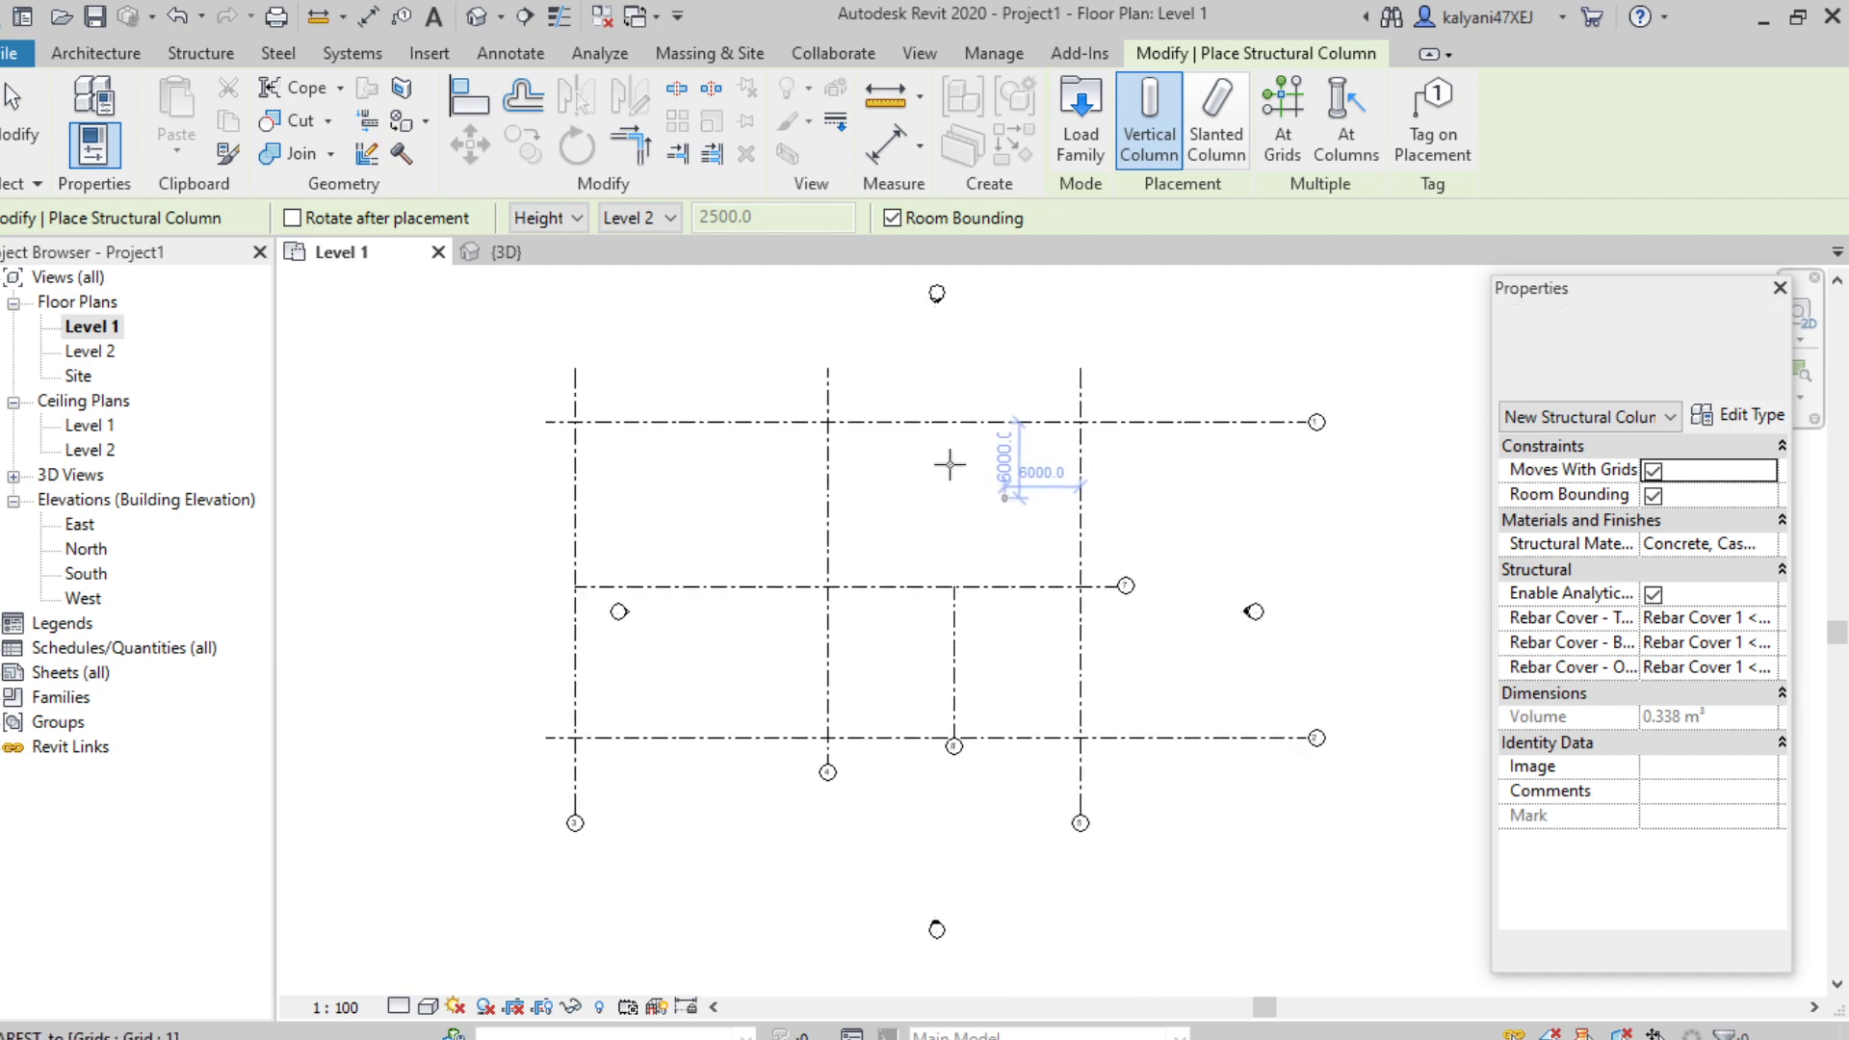
{"action": "scroll", "coordinate": [950, 472], "scroll_direction": "up", "scroll_amount": 1}
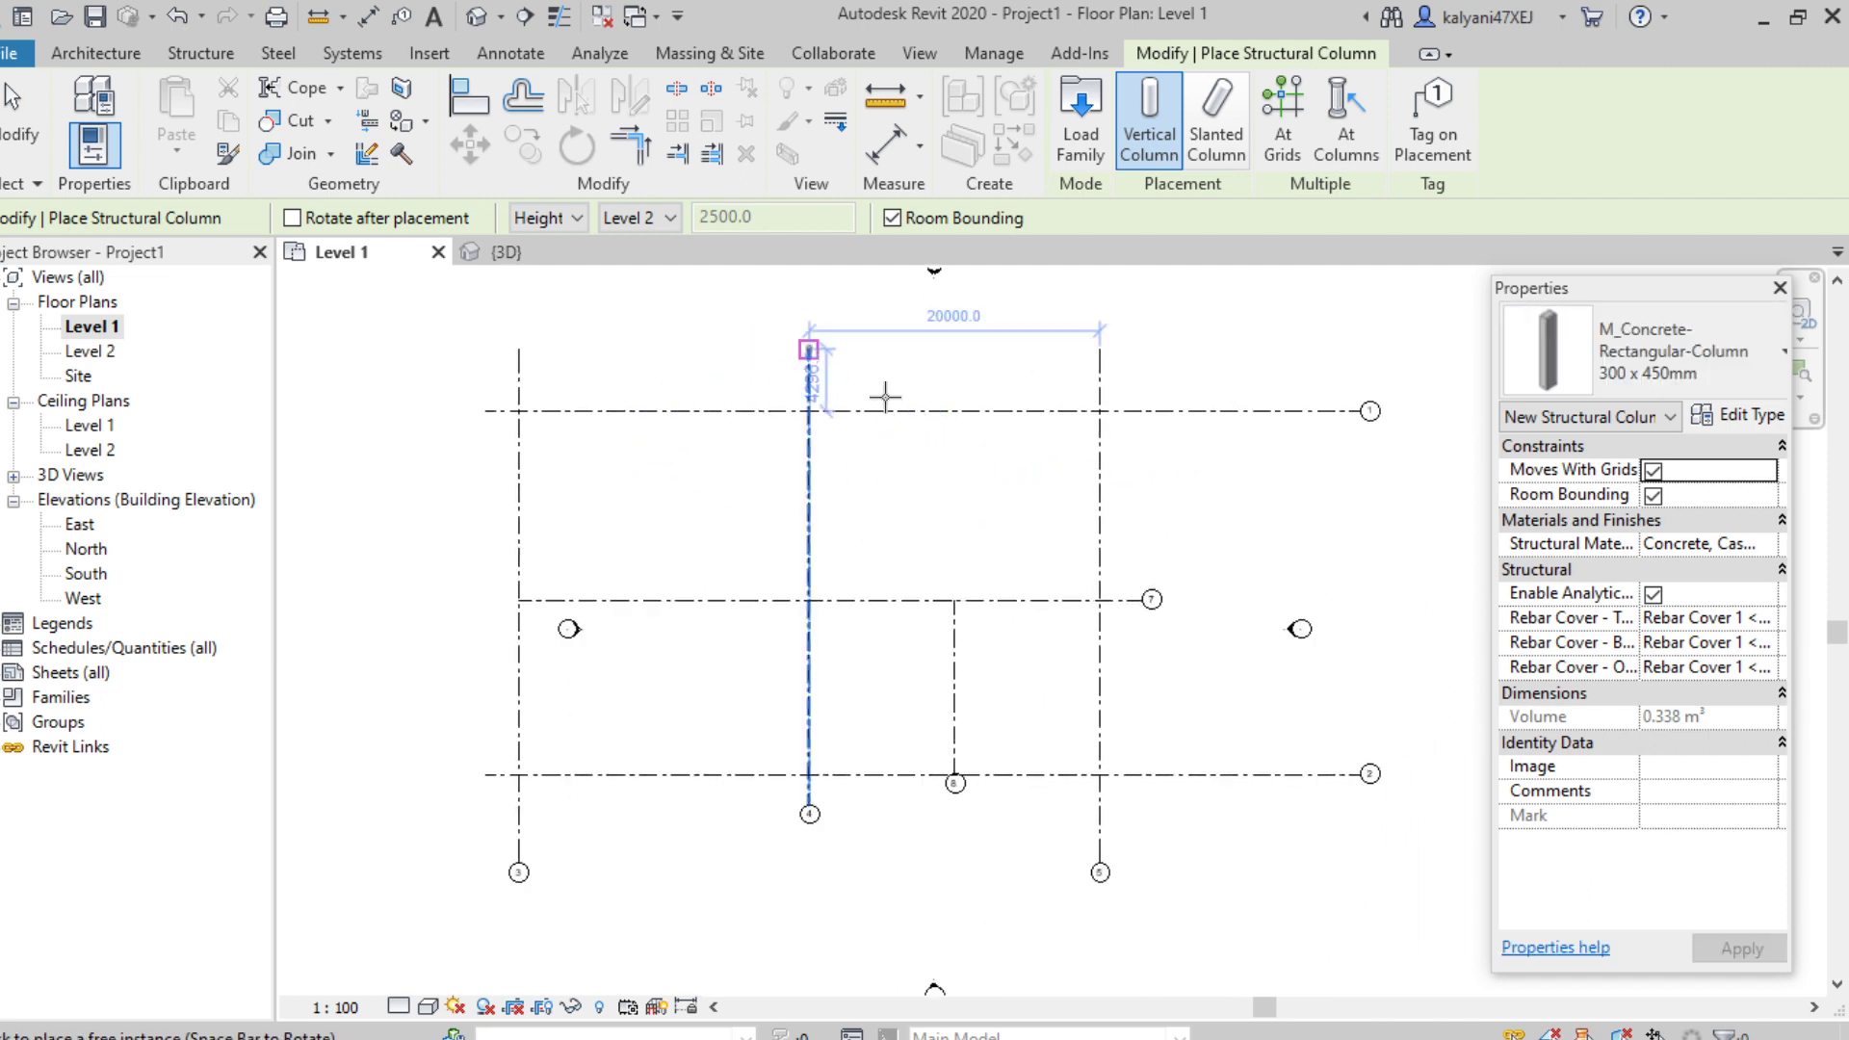
{"action": "scroll", "coordinate": [949, 520], "scroll_direction": "up", "scroll_amount": 2}
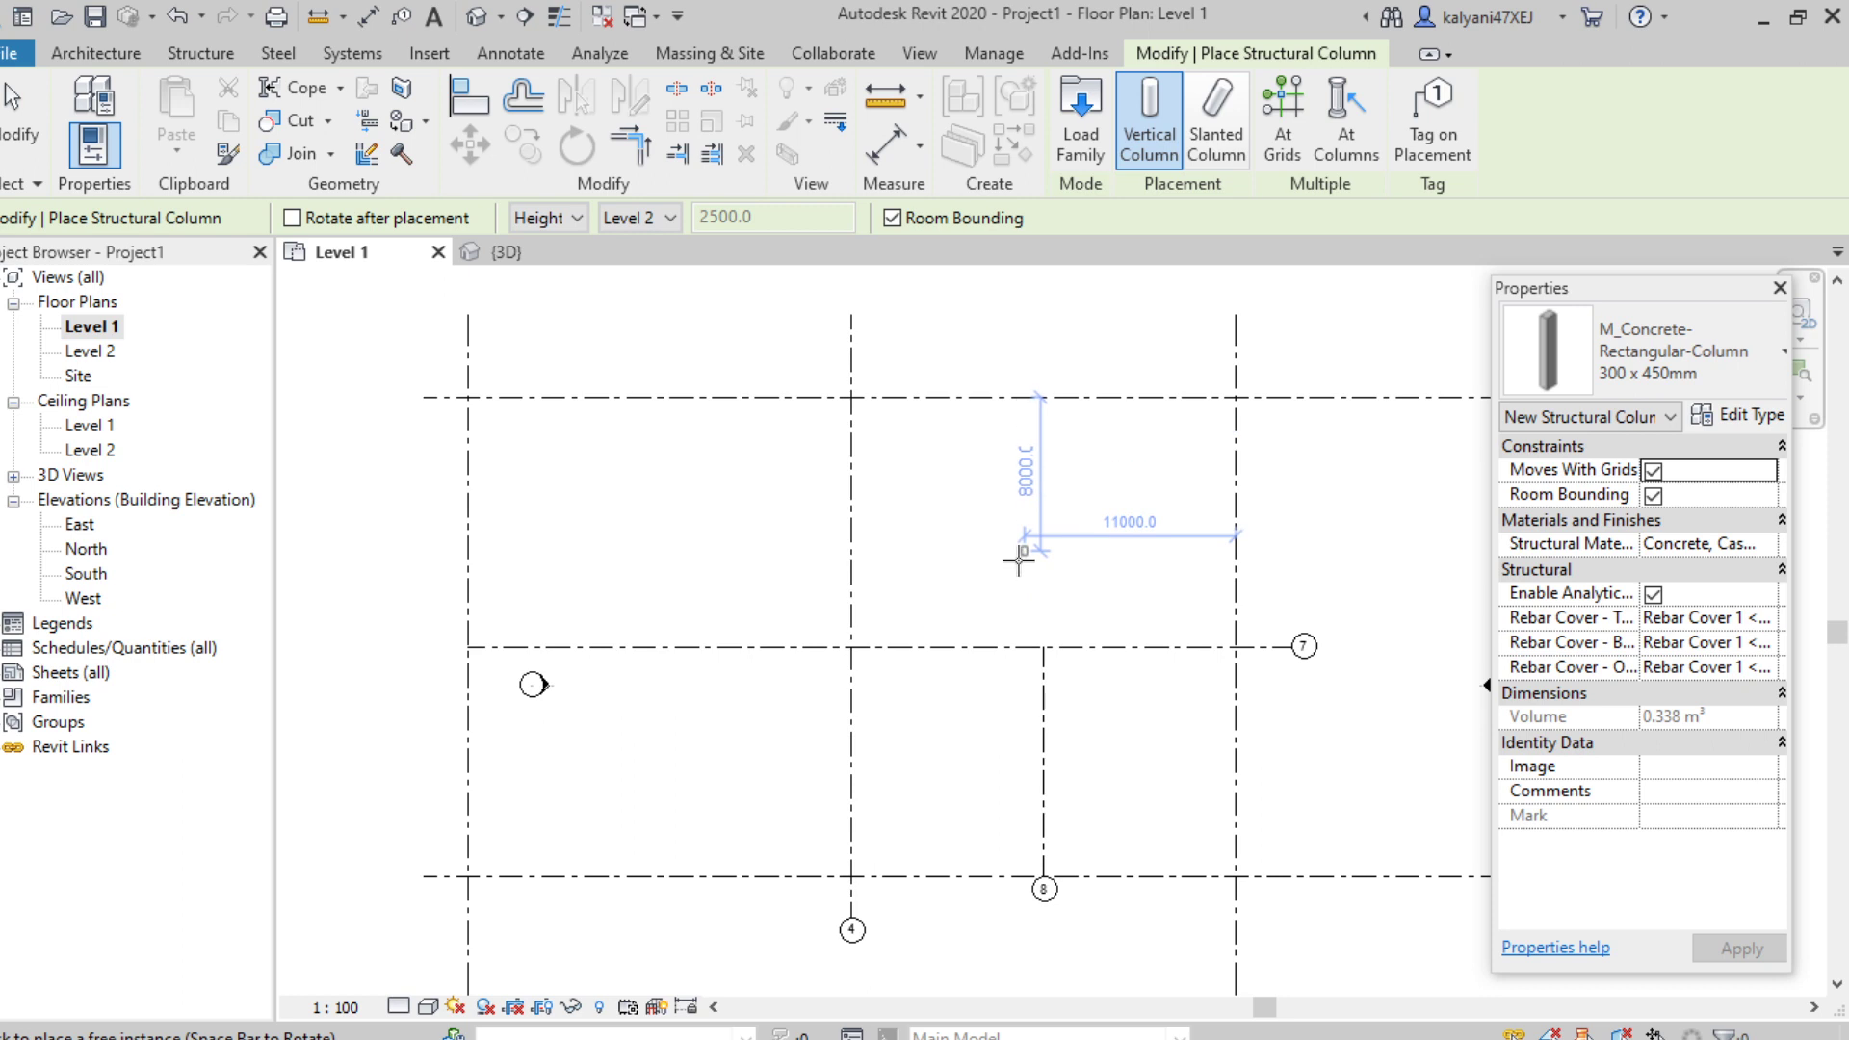
{"action": "scroll", "coordinate": [607, 489], "scroll_direction": "up", "scroll_amount": 2}
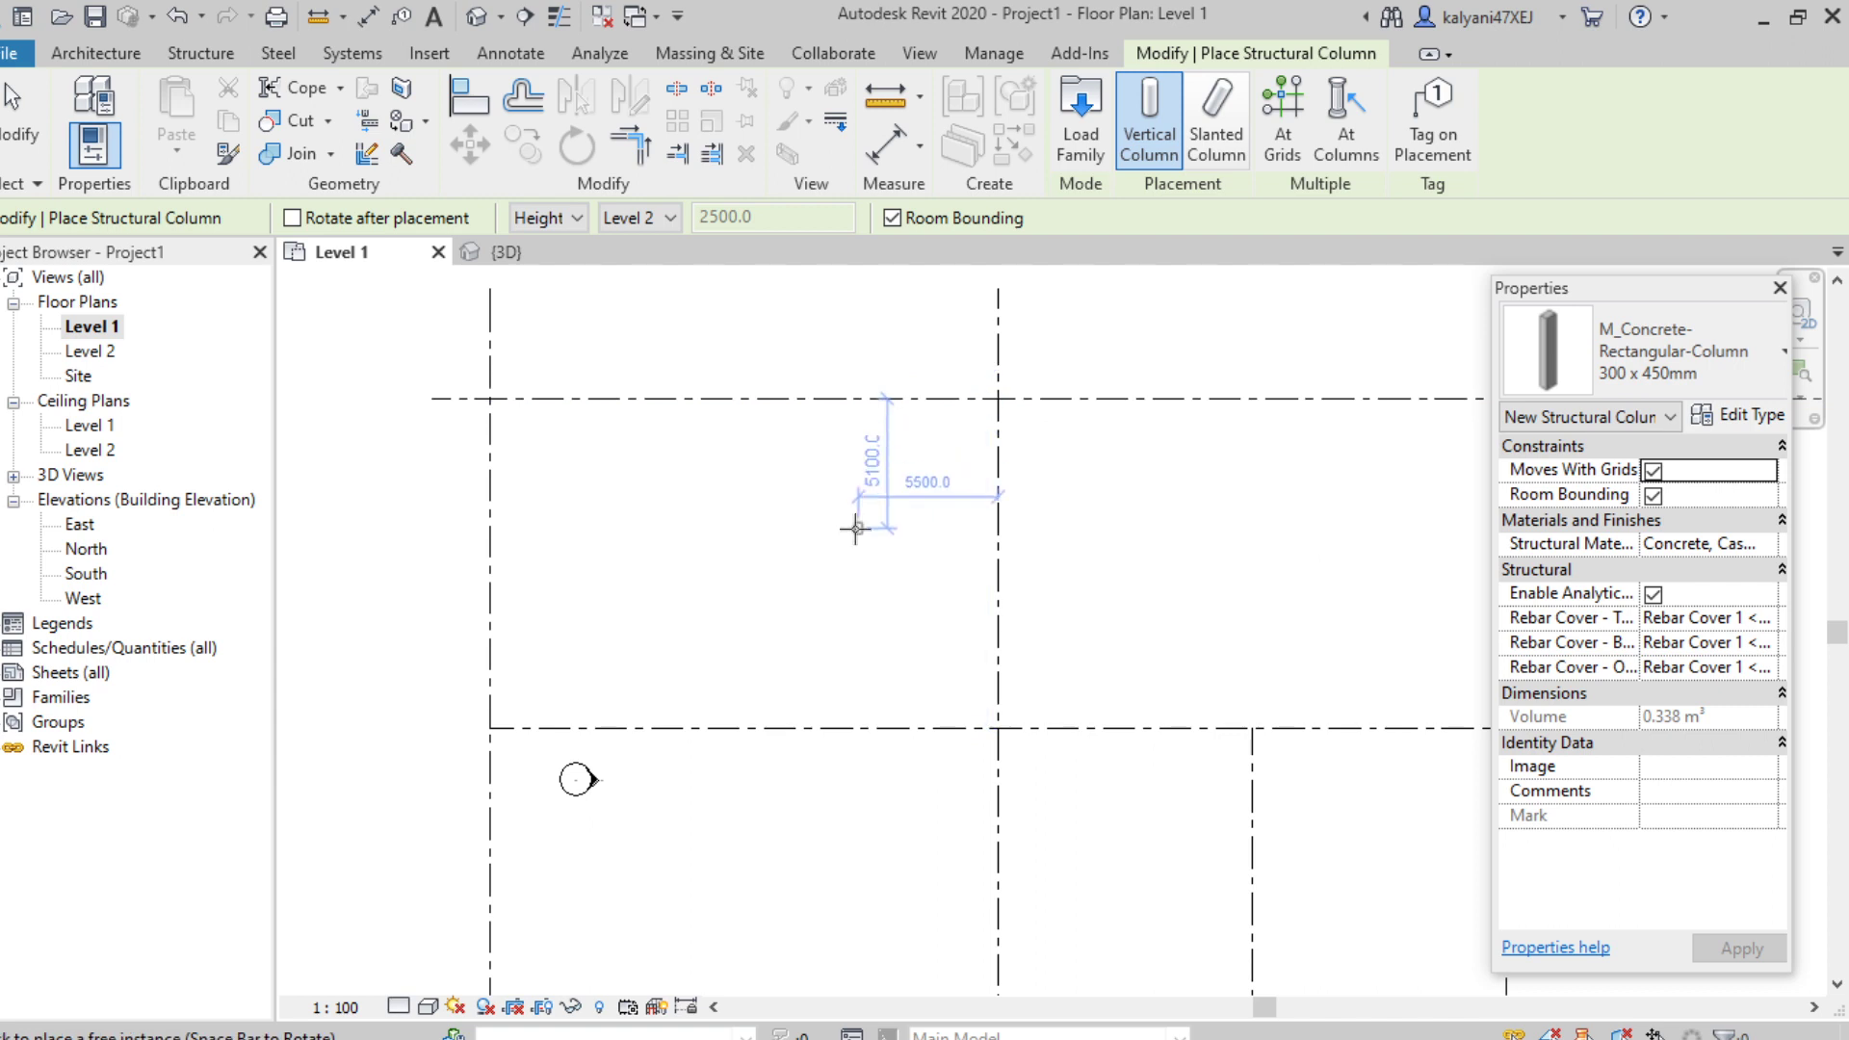
{"action": "scroll", "coordinate": [849, 536], "scroll_direction": "down", "scroll_amount": 1}
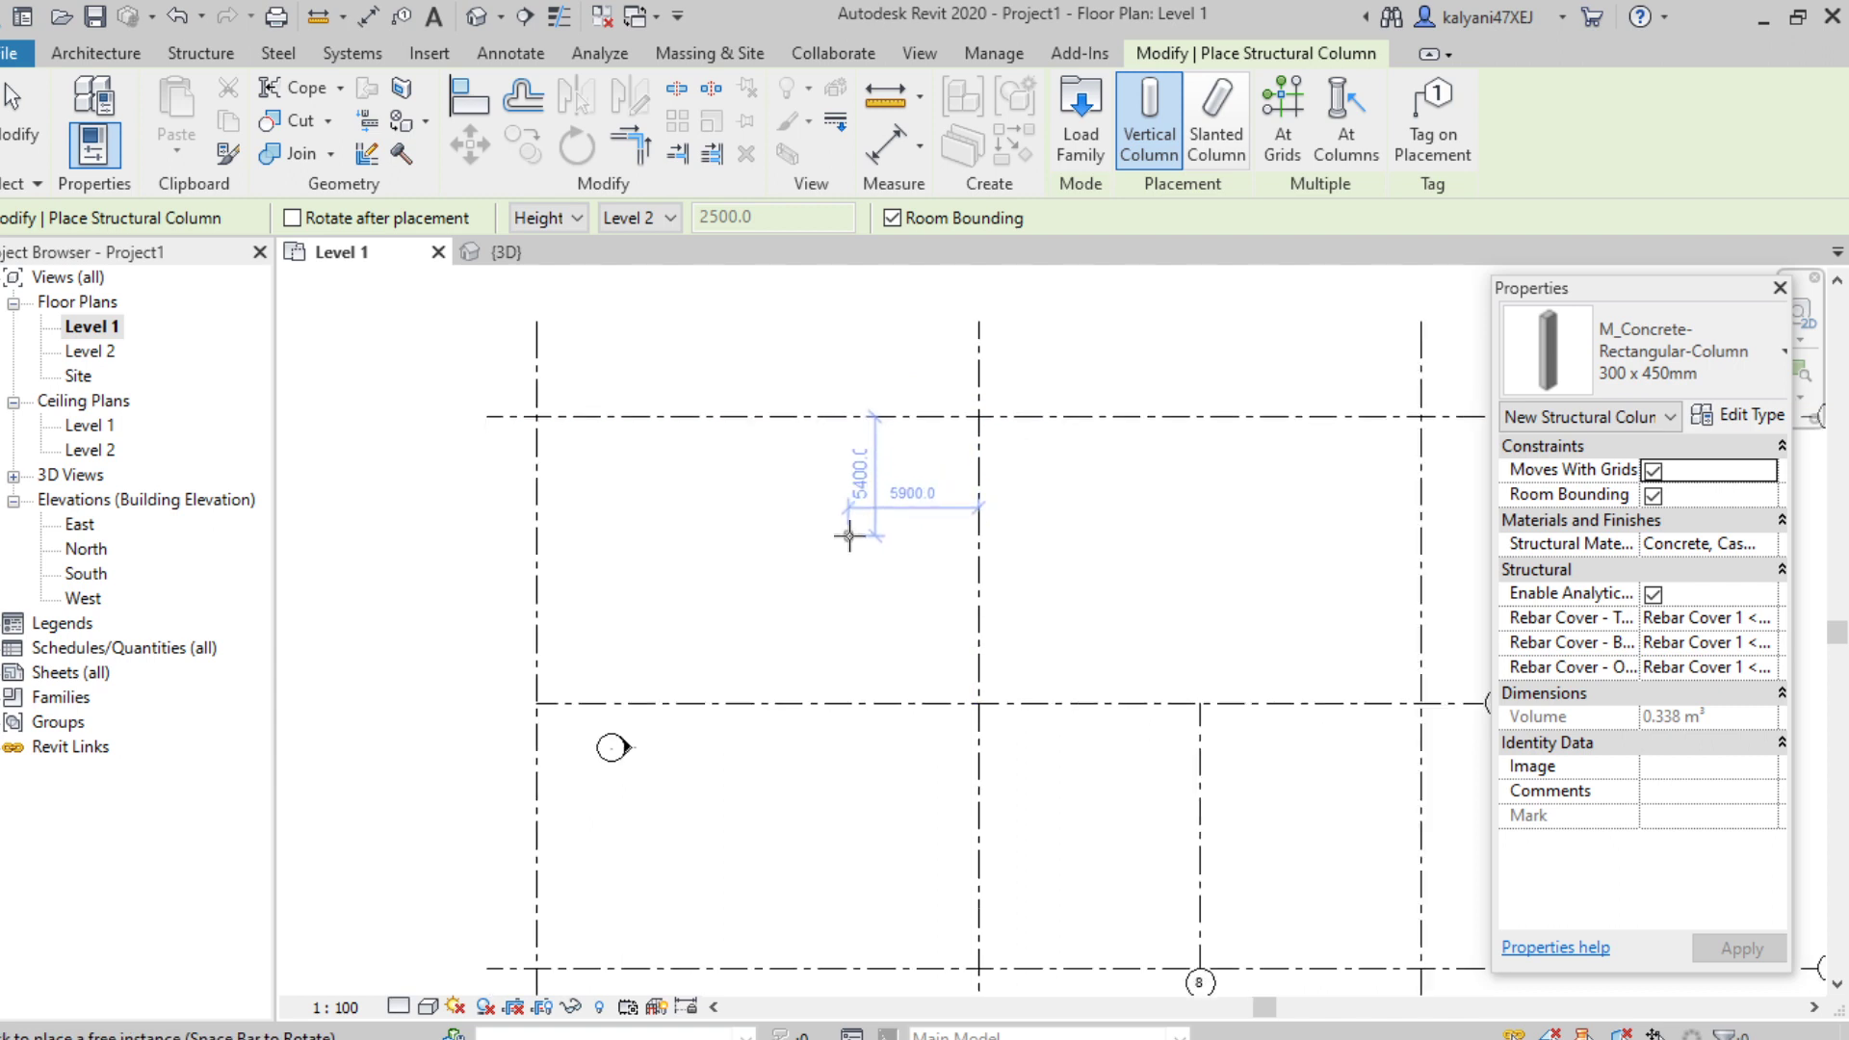
{"action": "scroll", "coordinate": [849, 535], "scroll_direction": "up", "scroll_amount": 1}
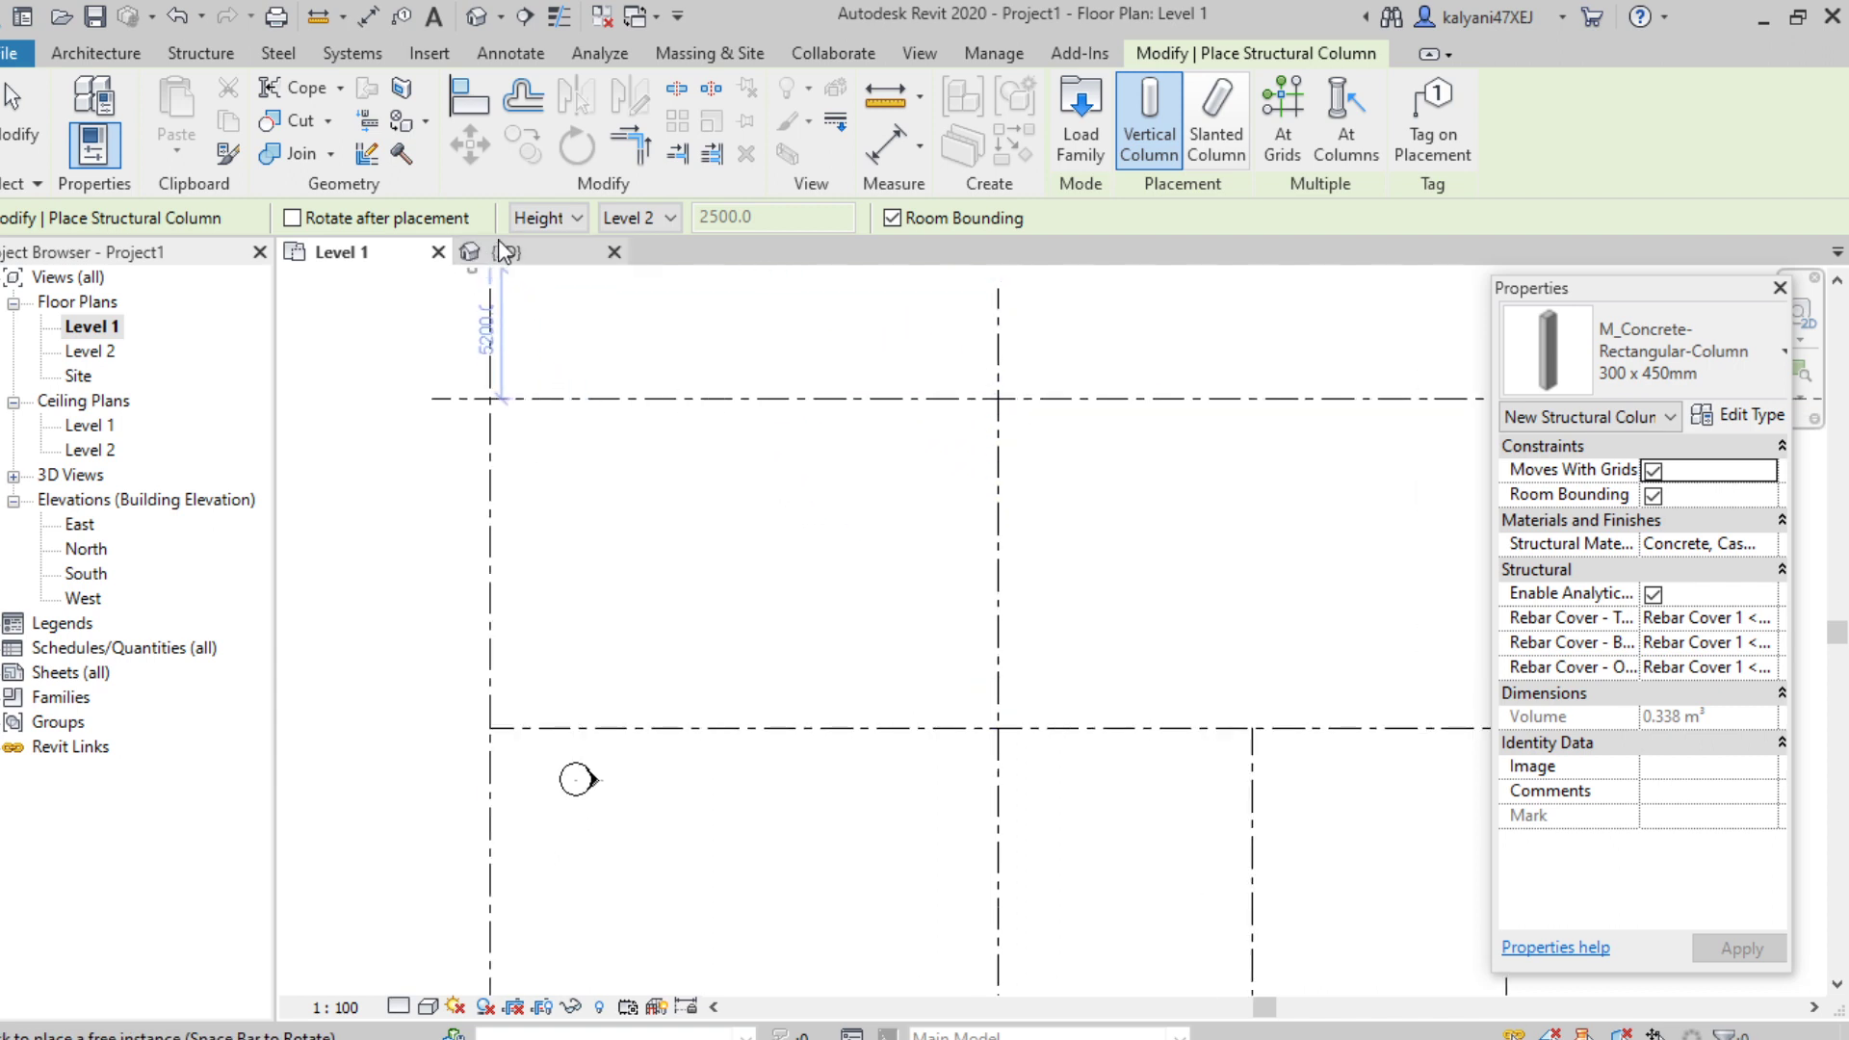
{"action": "left_click", "coordinate": [559, 237]}
{"action": "left_click", "coordinate": [552, 245]}
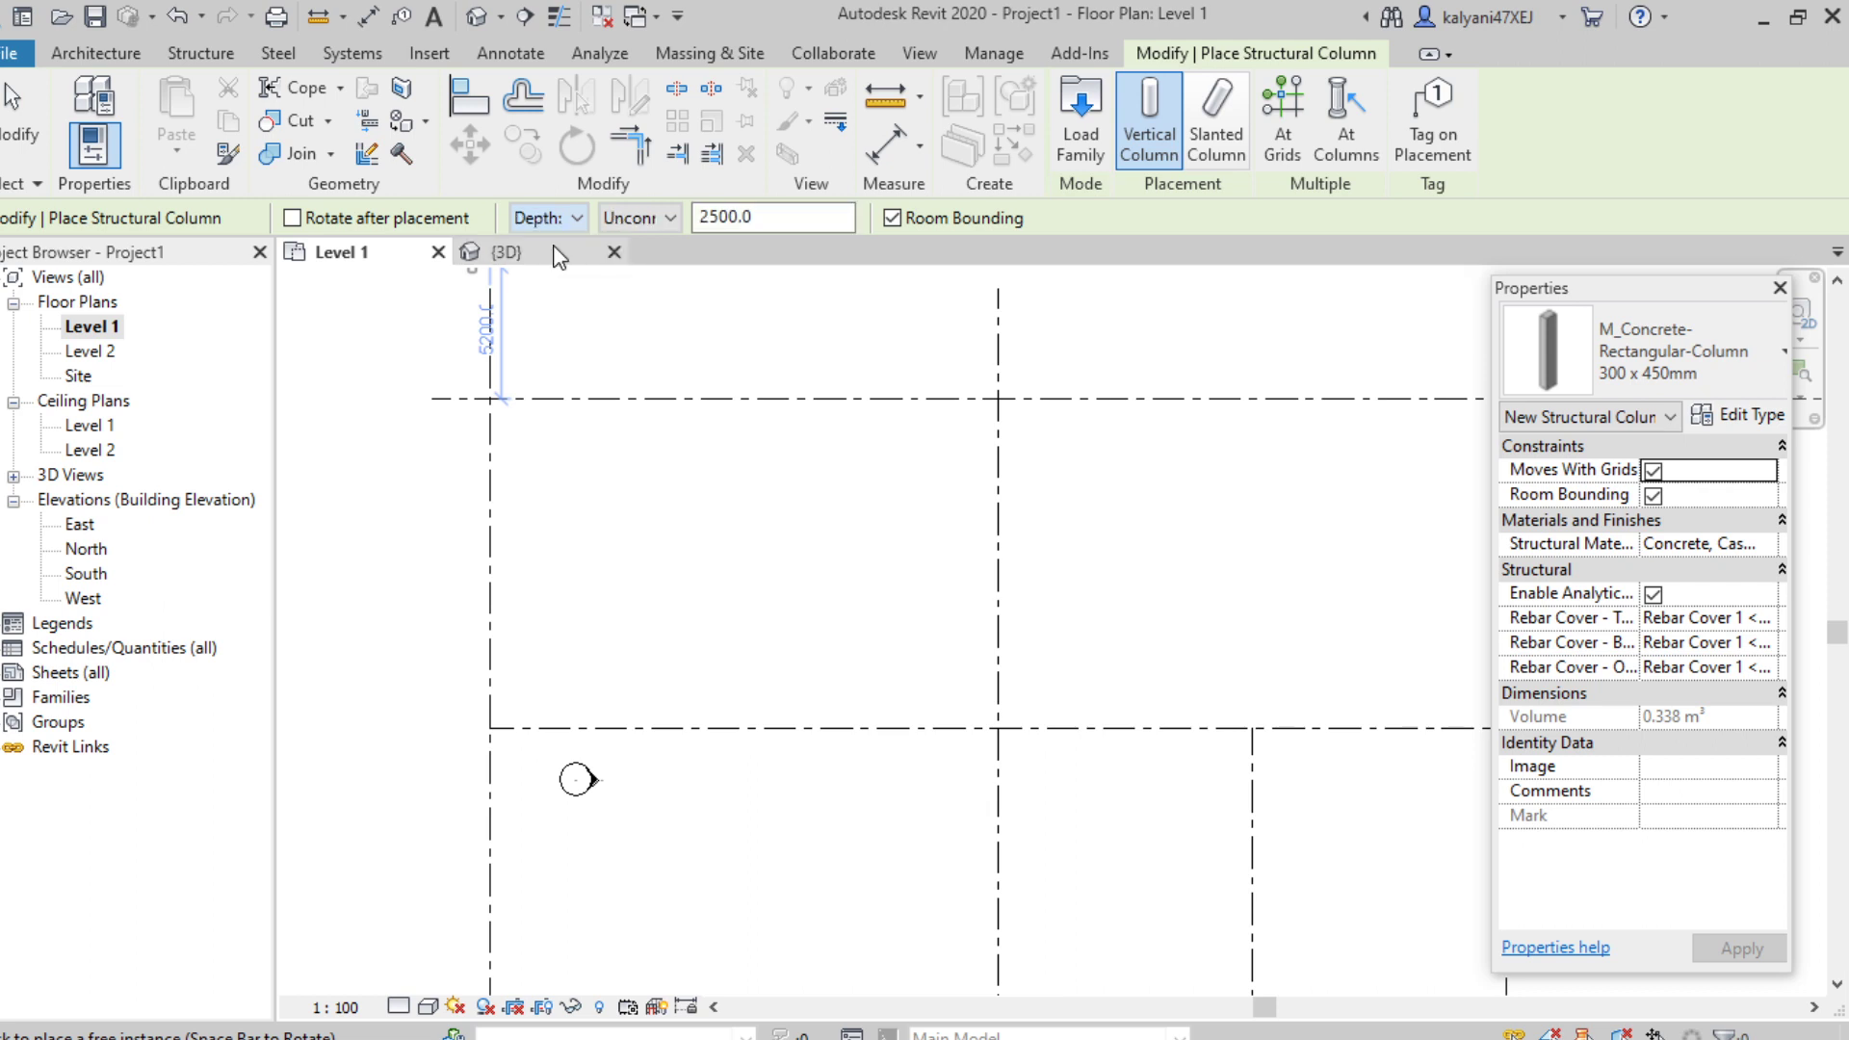
{"action": "left_click", "coordinate": [561, 232]}
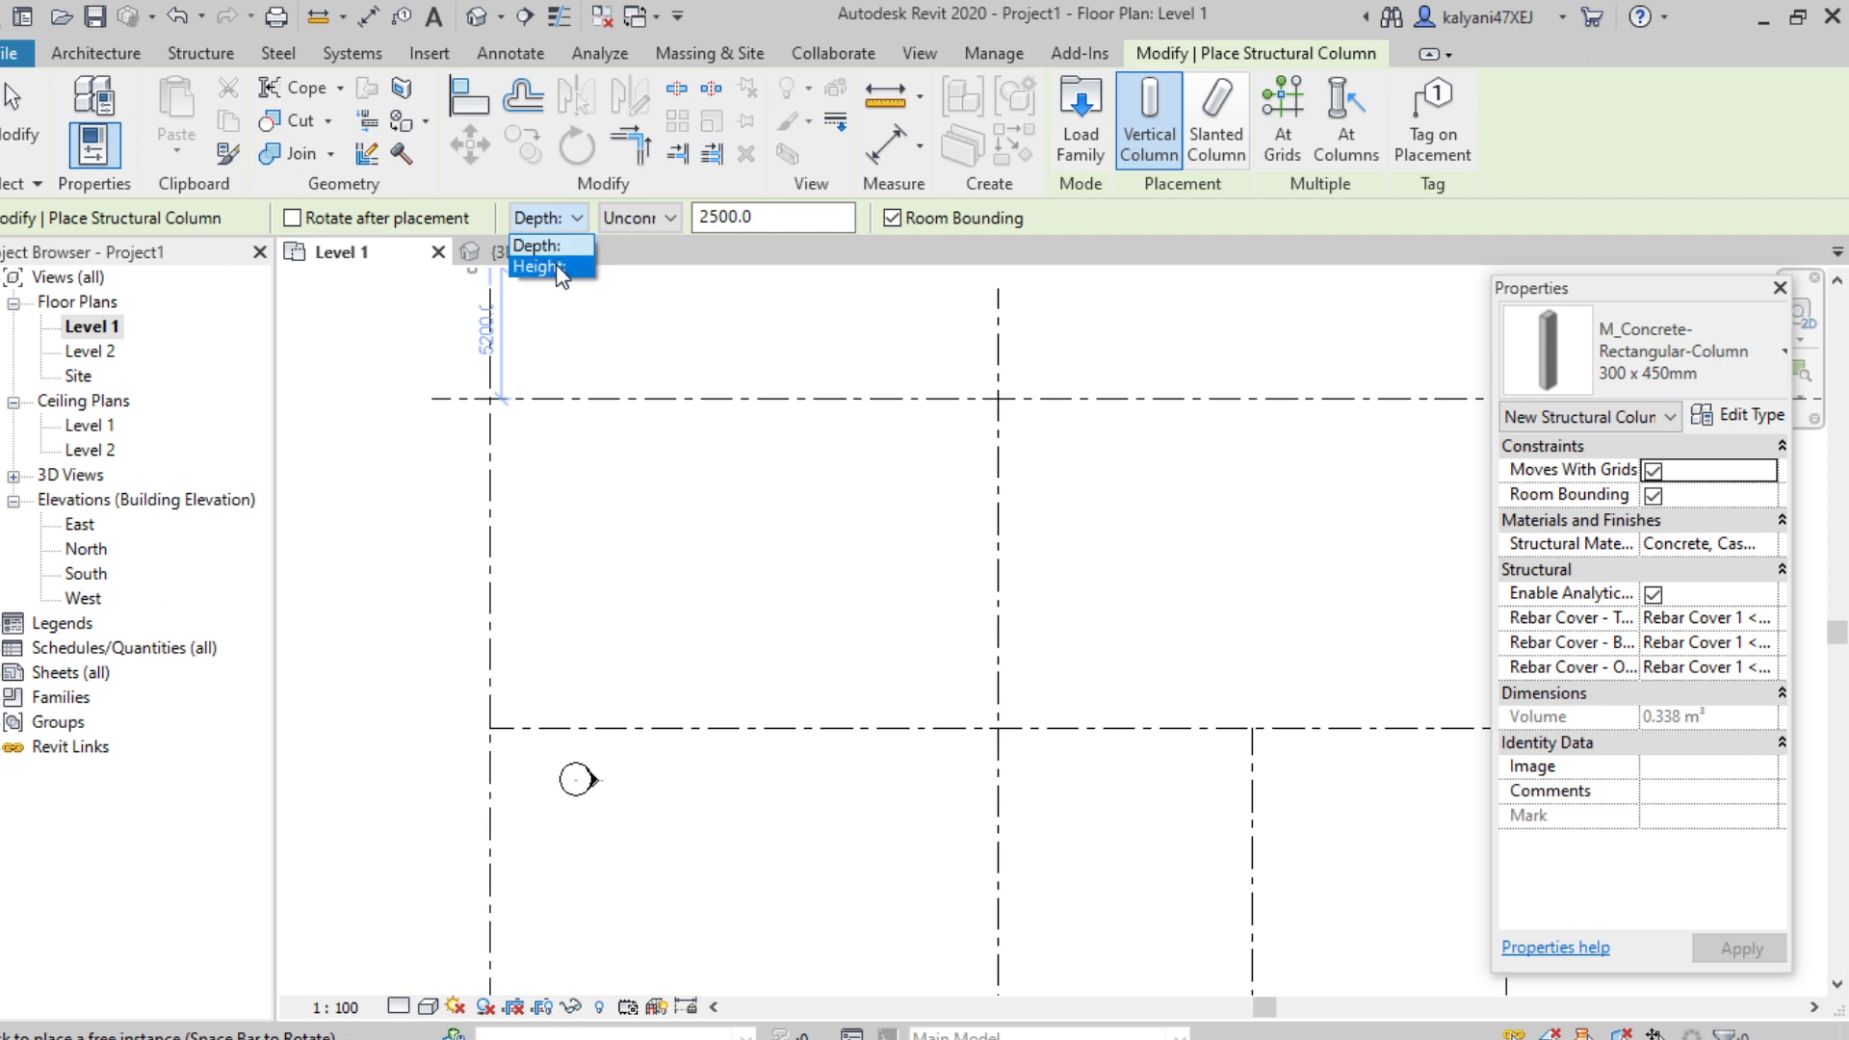
{"action": "left_click", "coordinate": [557, 268]}
{"action": "left_click", "coordinate": [639, 216]}
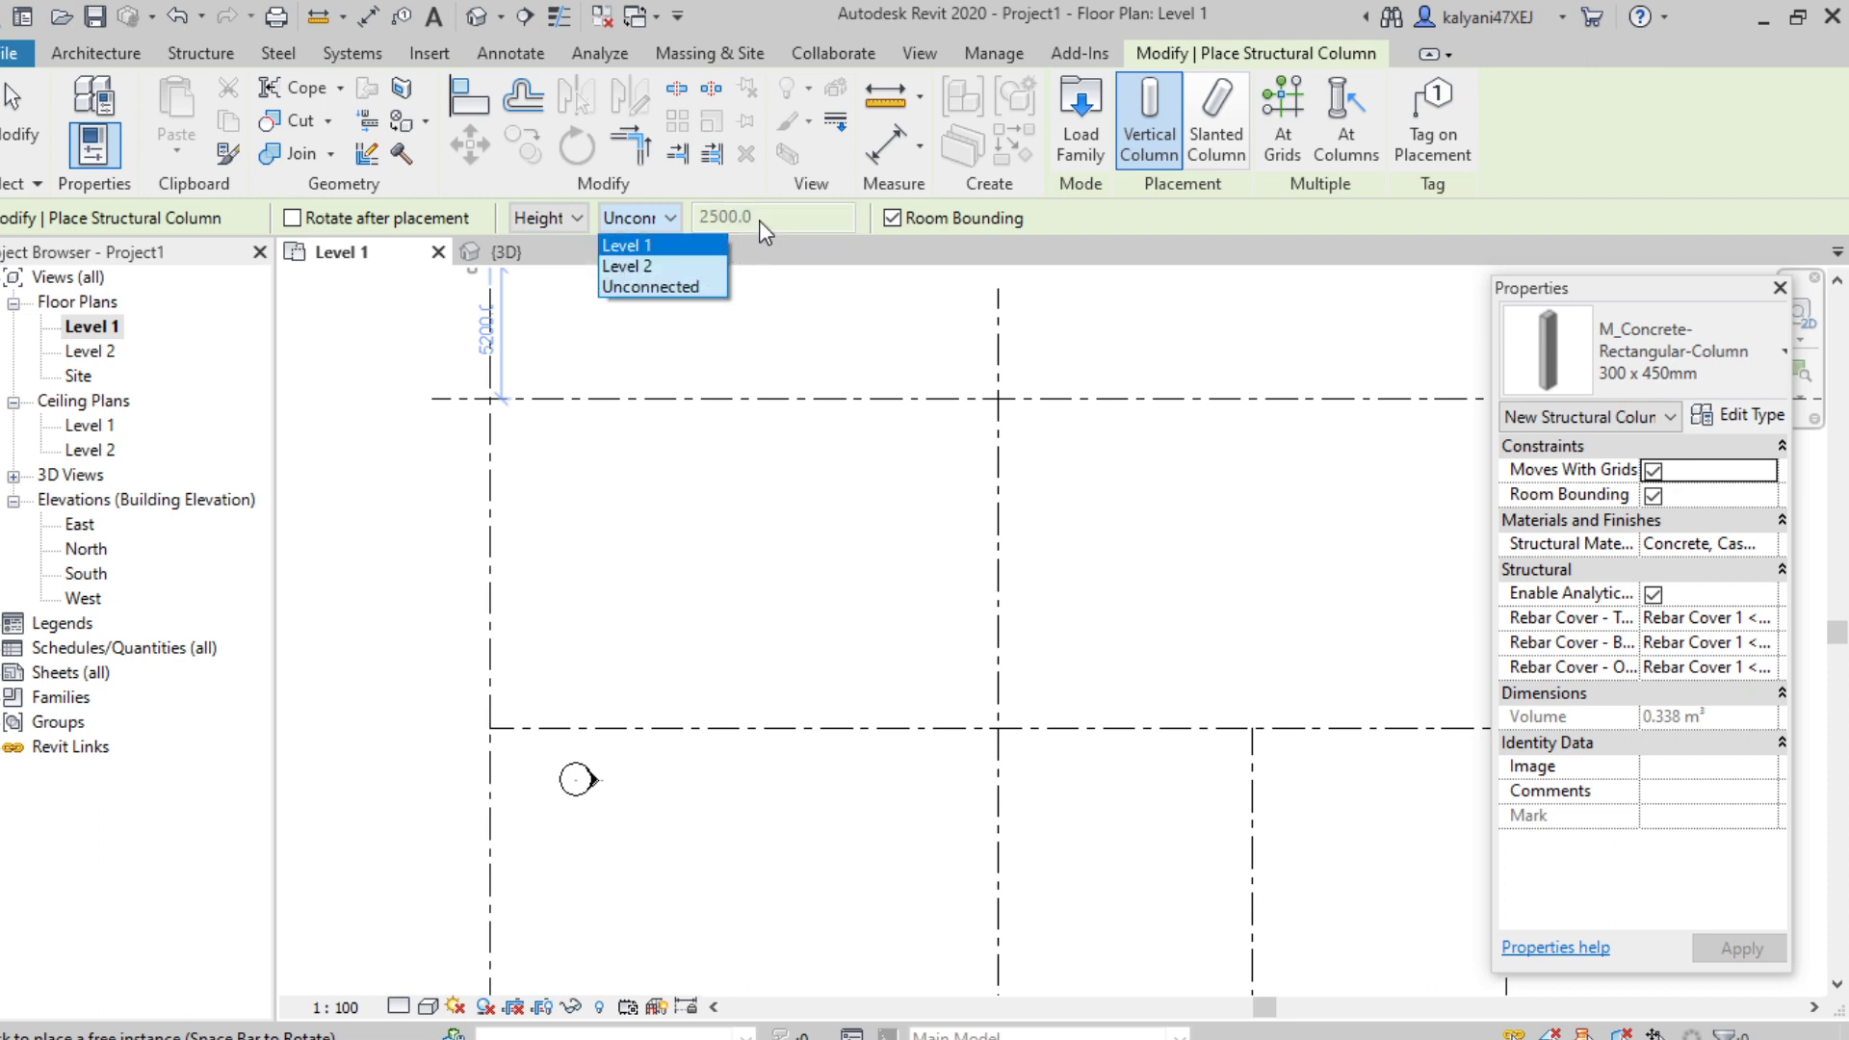
{"action": "left_click", "coordinate": [627, 278]}
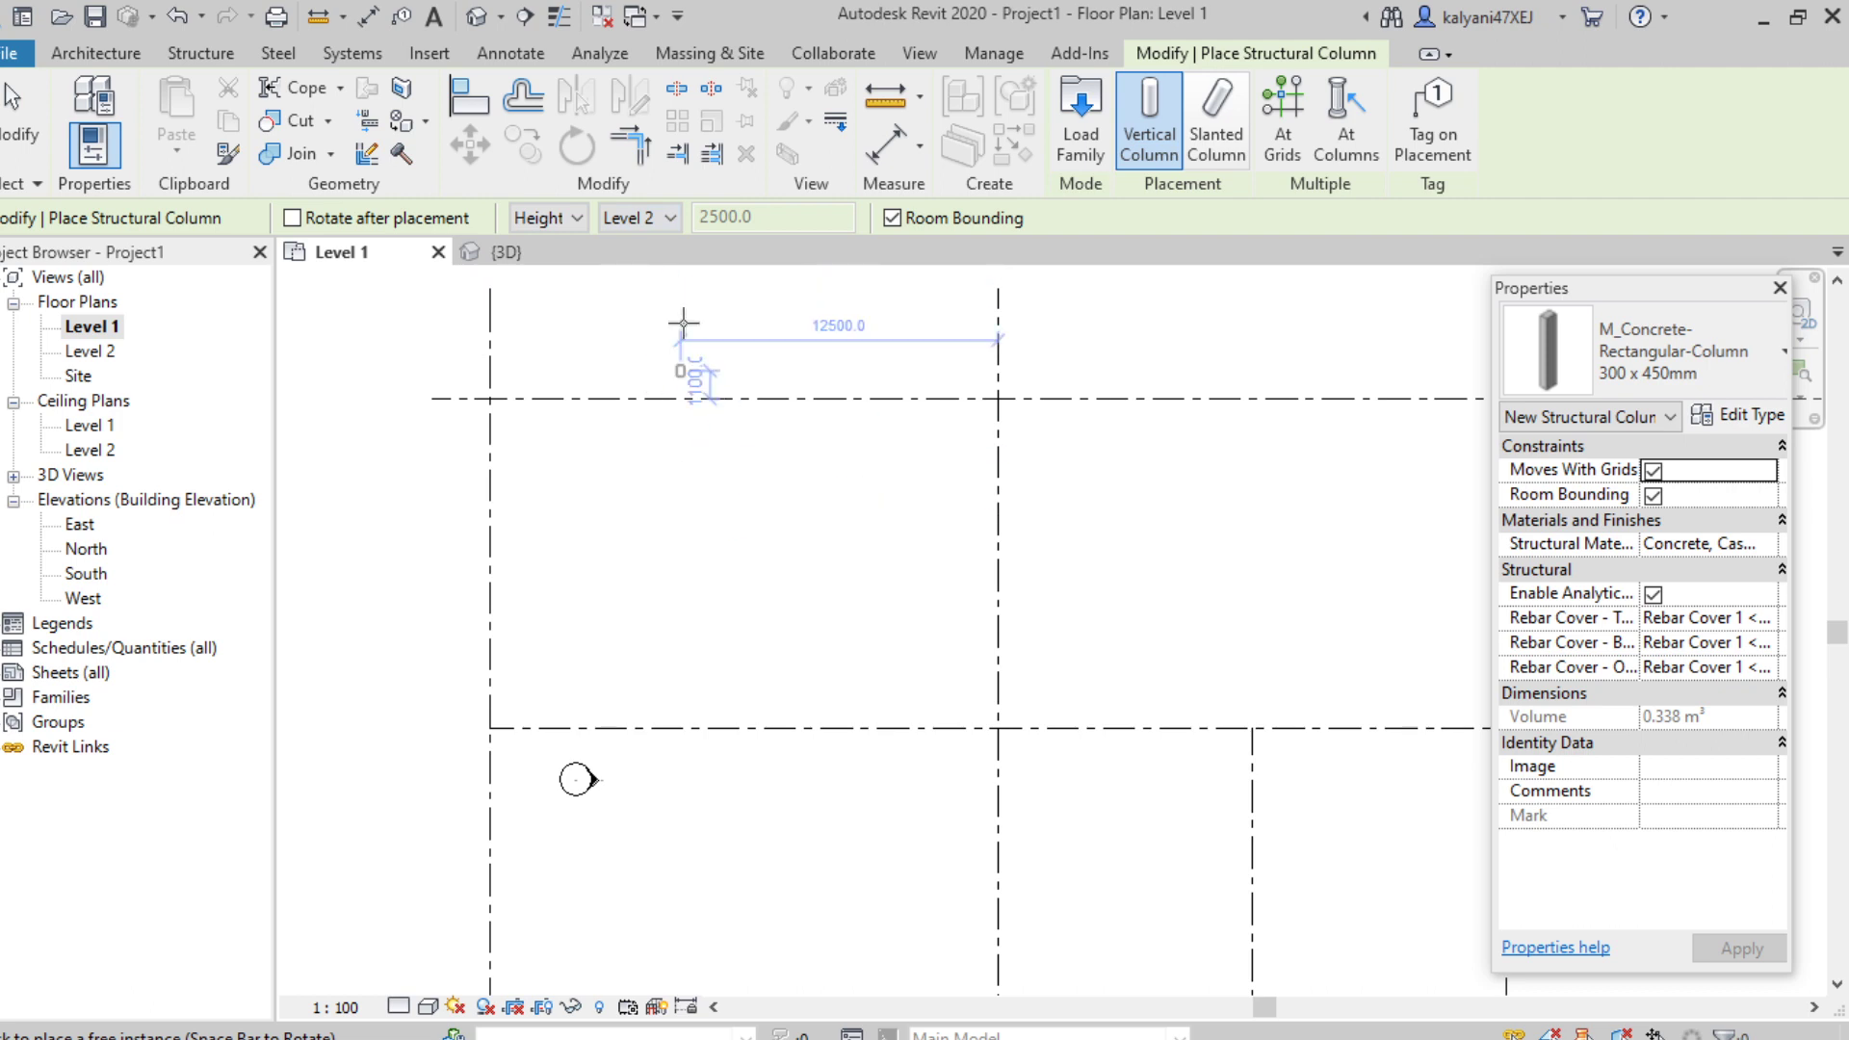
{"action": "scroll", "coordinate": [702, 537], "scroll_direction": "down", "scroll_amount": 3}
Step: Switch to At Grids placement and crossing-select all grid lines on Level 1
{"action": "middle_click_drag", "start_coordinate": [722, 578], "coordinate": [608, 494]}
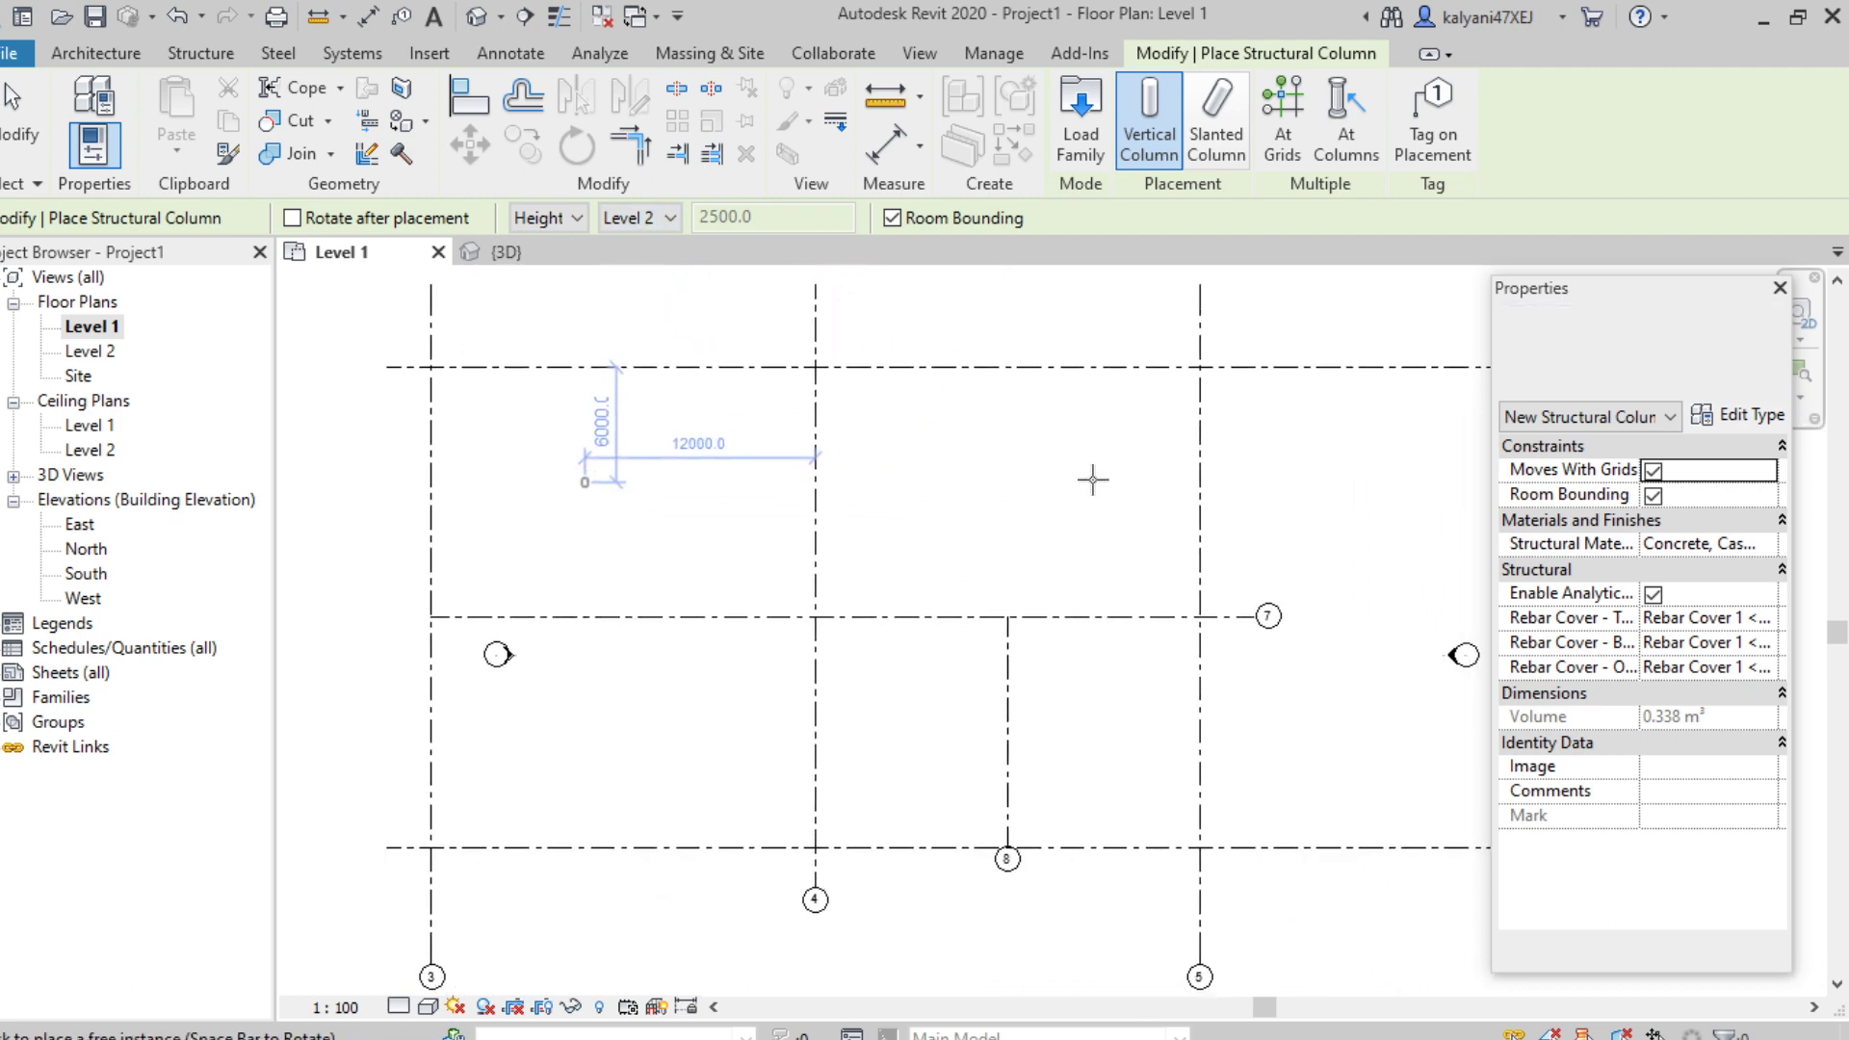
{"action": "left_click", "coordinate": [1286, 118]}
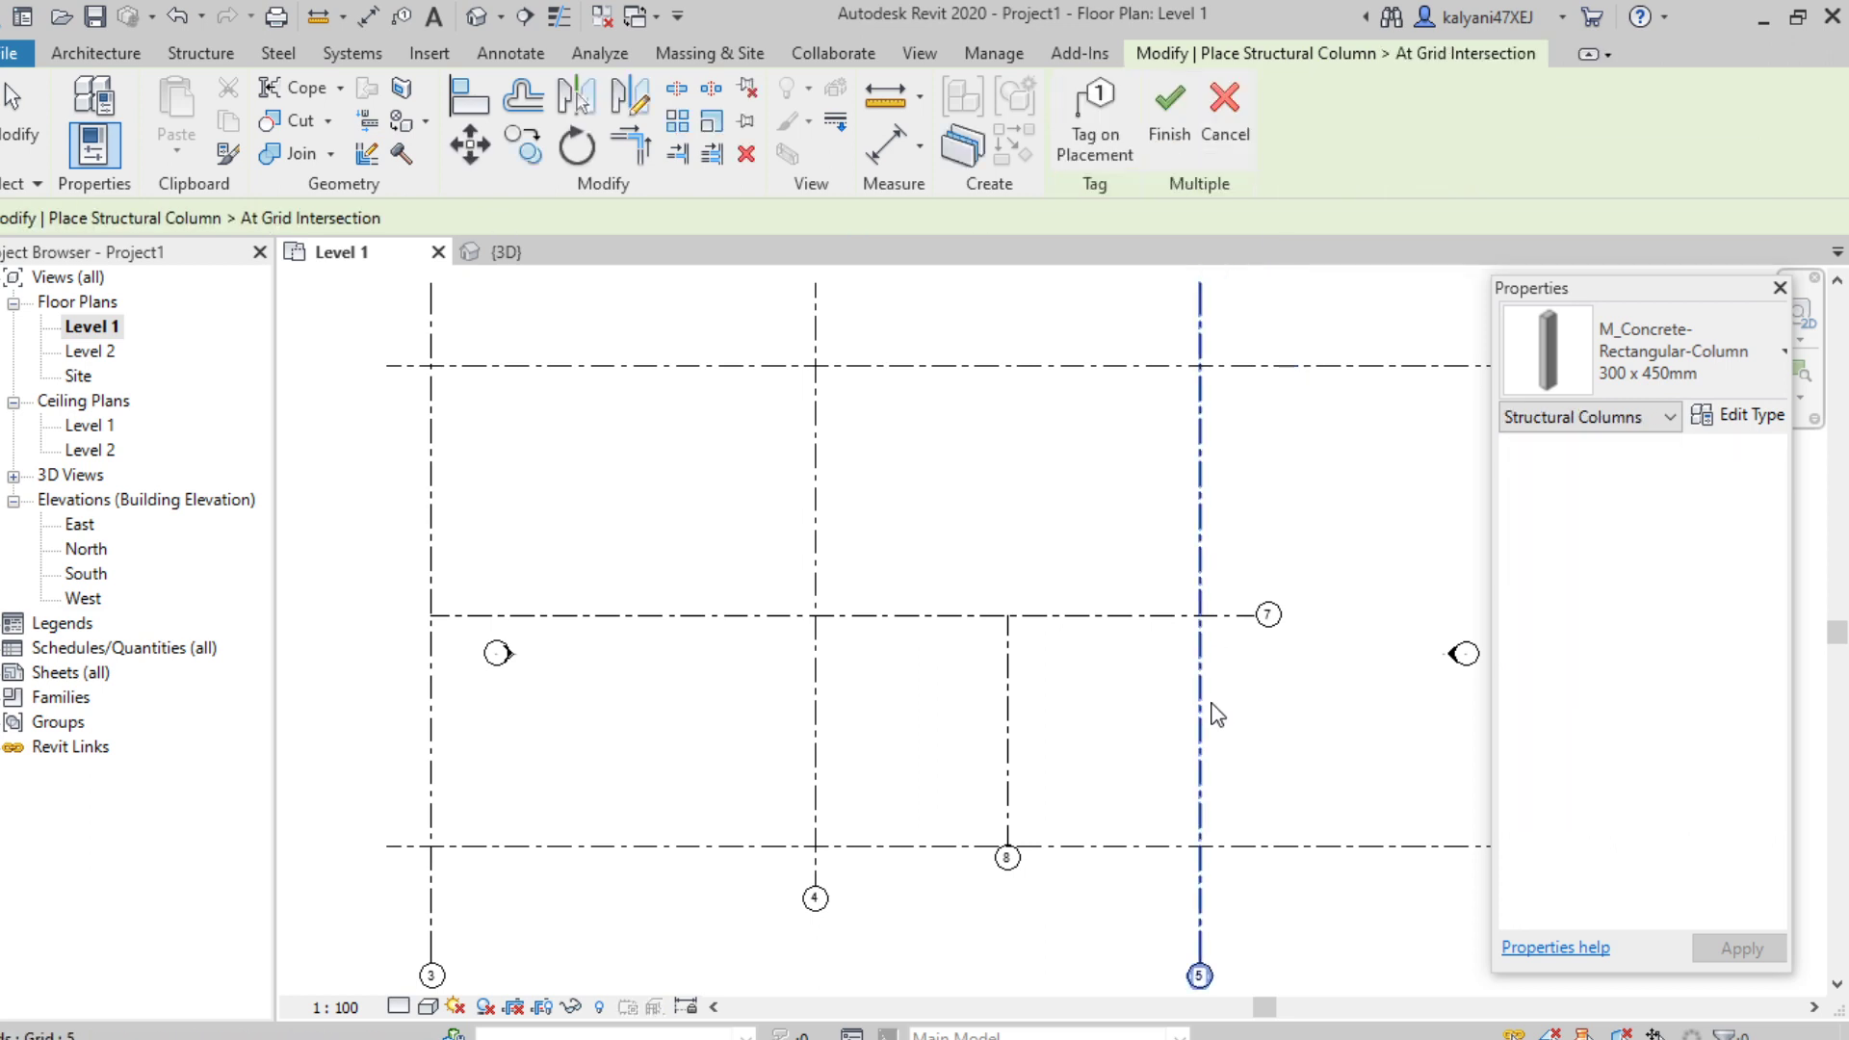
{"action": "scroll", "coordinate": [1209, 708], "scroll_direction": "down", "scroll_amount": 2}
{"action": "middle_click_drag", "start_coordinate": [1223, 717], "coordinate": [1062, 685]}
{"action": "left_click_drag", "start_coordinate": [1103, 797], "coordinate": [532, 434]}
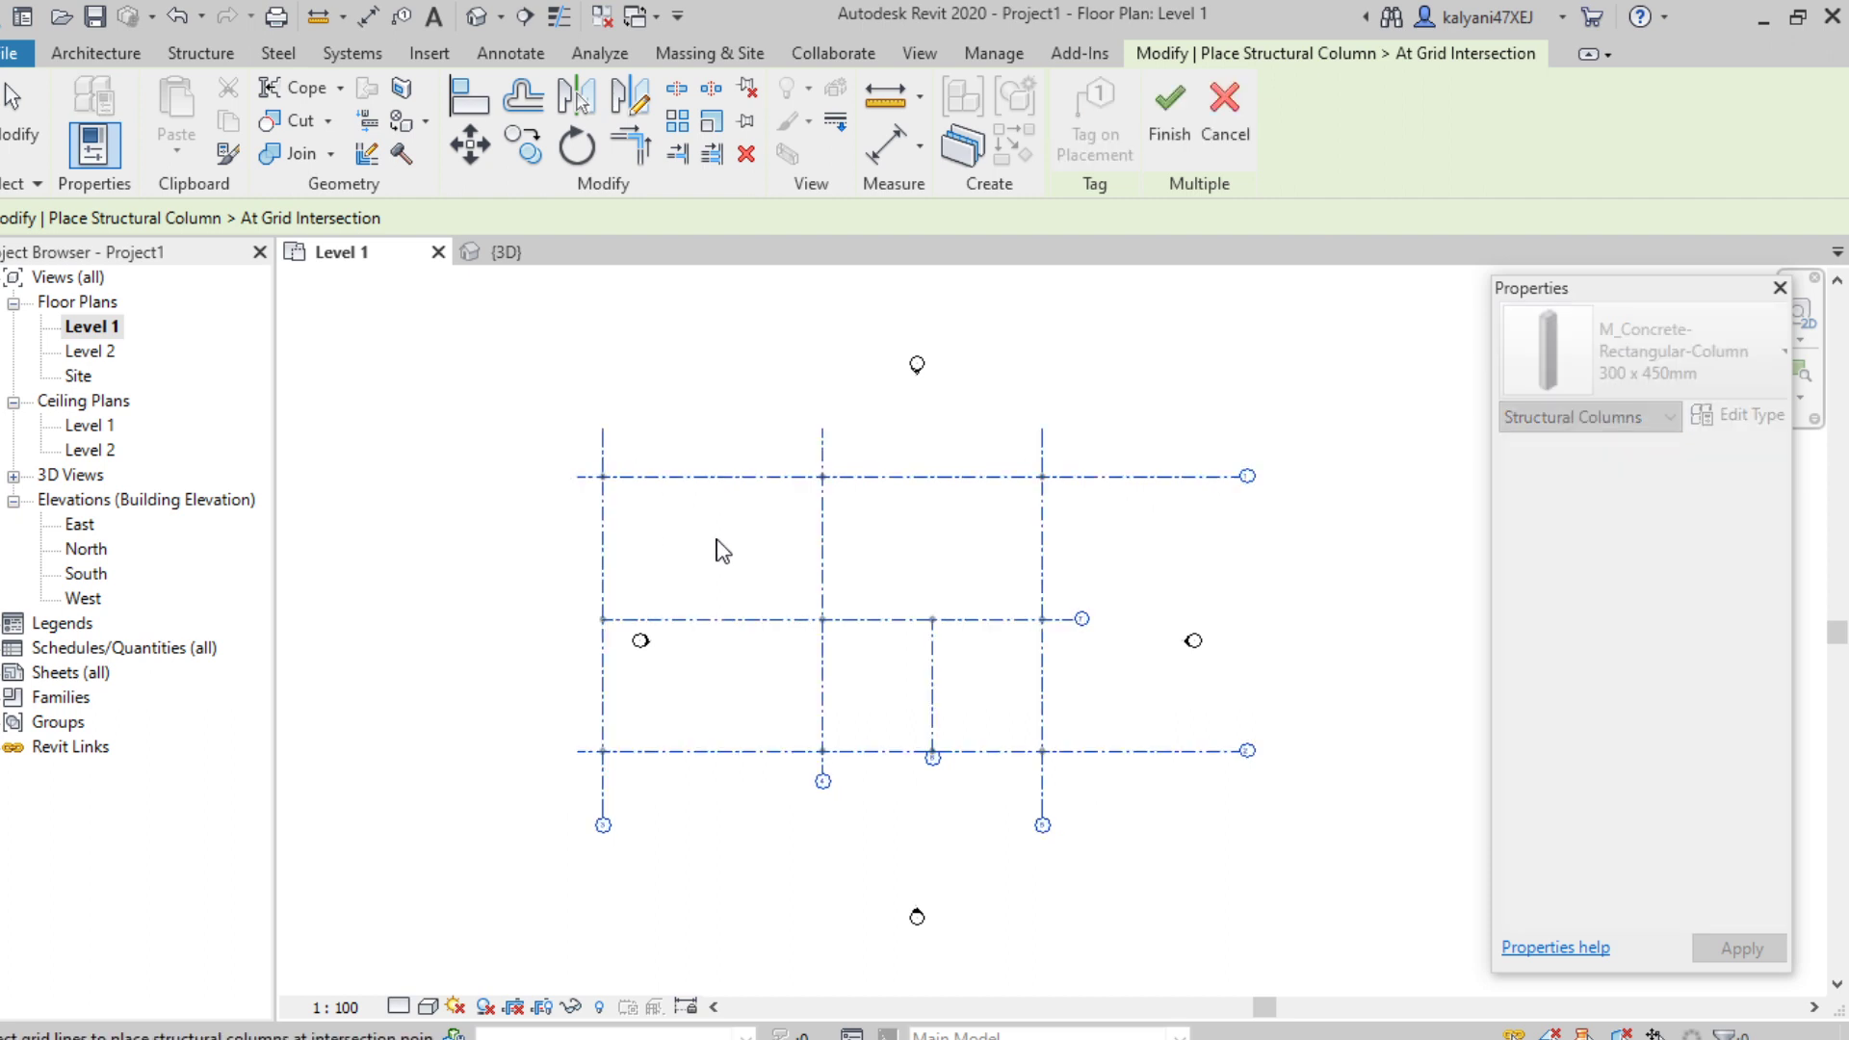
Step: Check the selected grid intersections and finish placing columns at all of them
{"action": "scroll", "coordinate": [719, 549], "scroll_direction": "up", "scroll_amount": 1}
{"action": "middle_click_drag", "start_coordinate": [717, 546], "coordinate": [640, 498]}
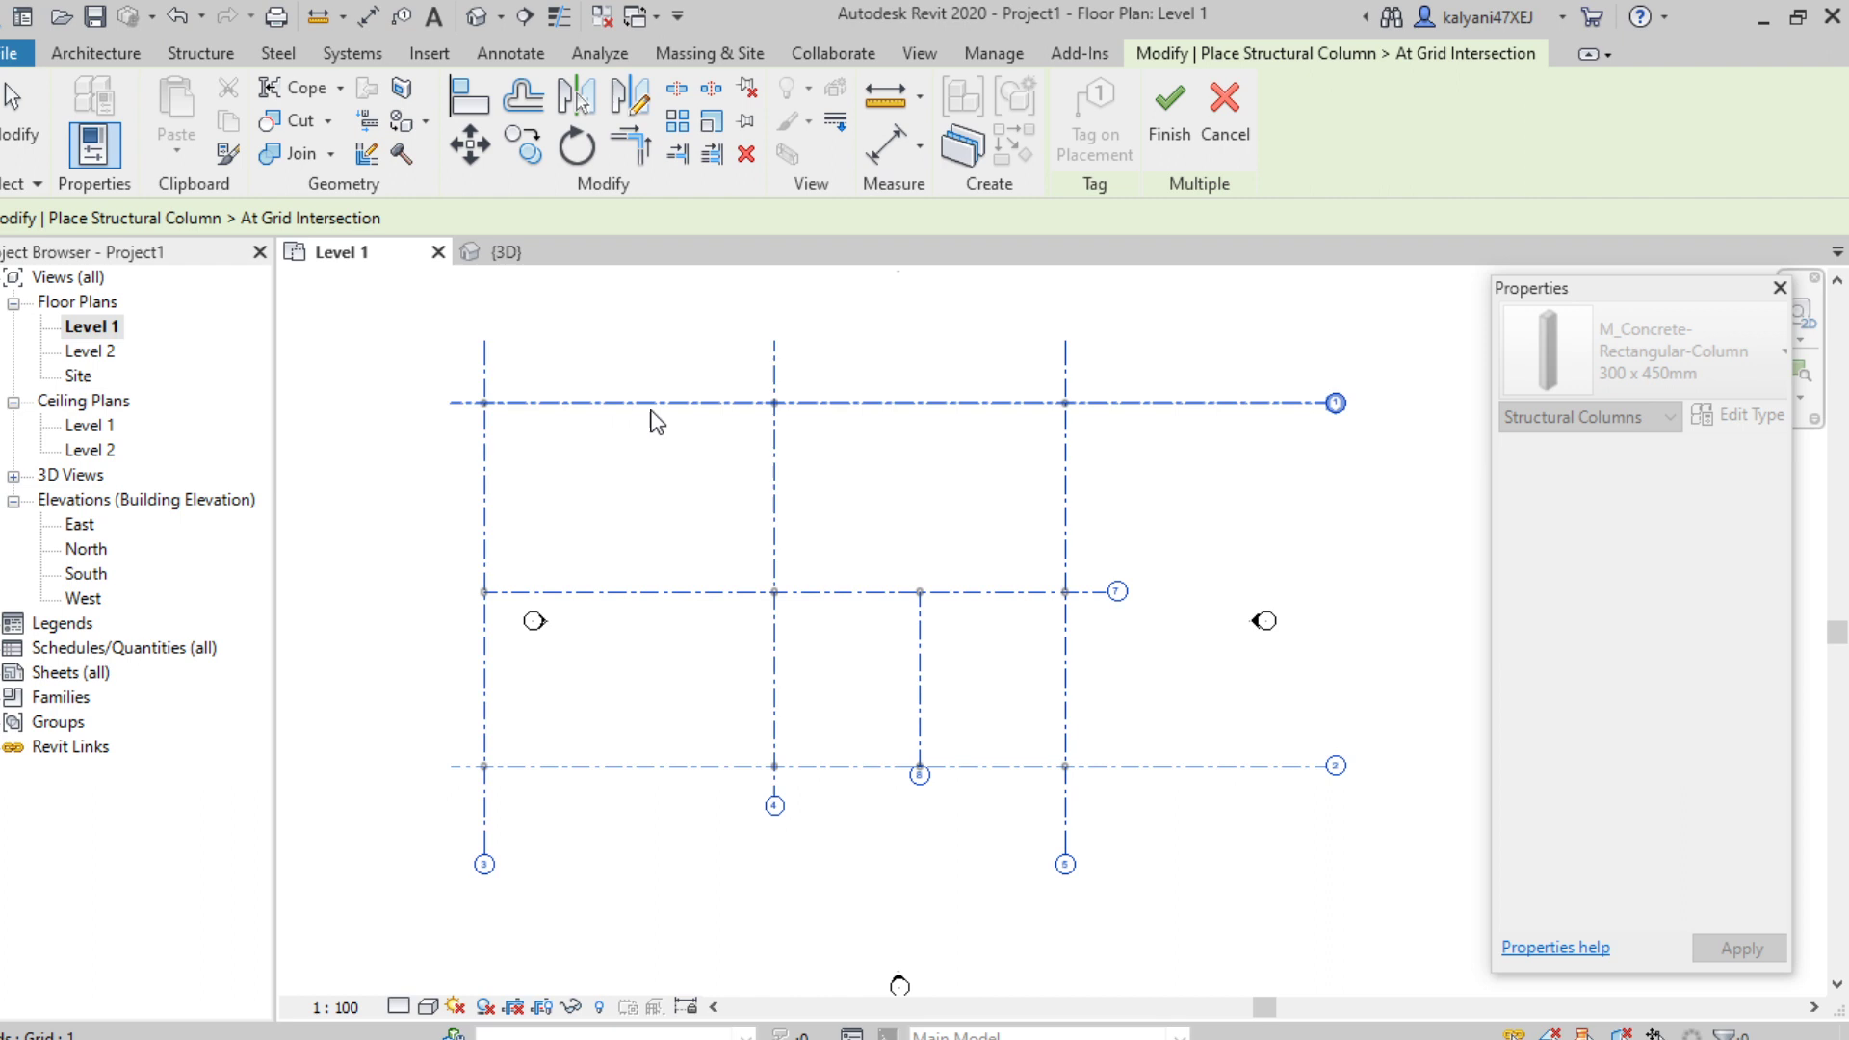
{"action": "scroll", "coordinate": [960, 479], "scroll_direction": "up", "scroll_amount": 3}
{"action": "middle_click_drag", "start_coordinate": [967, 463], "coordinate": [863, 528]}
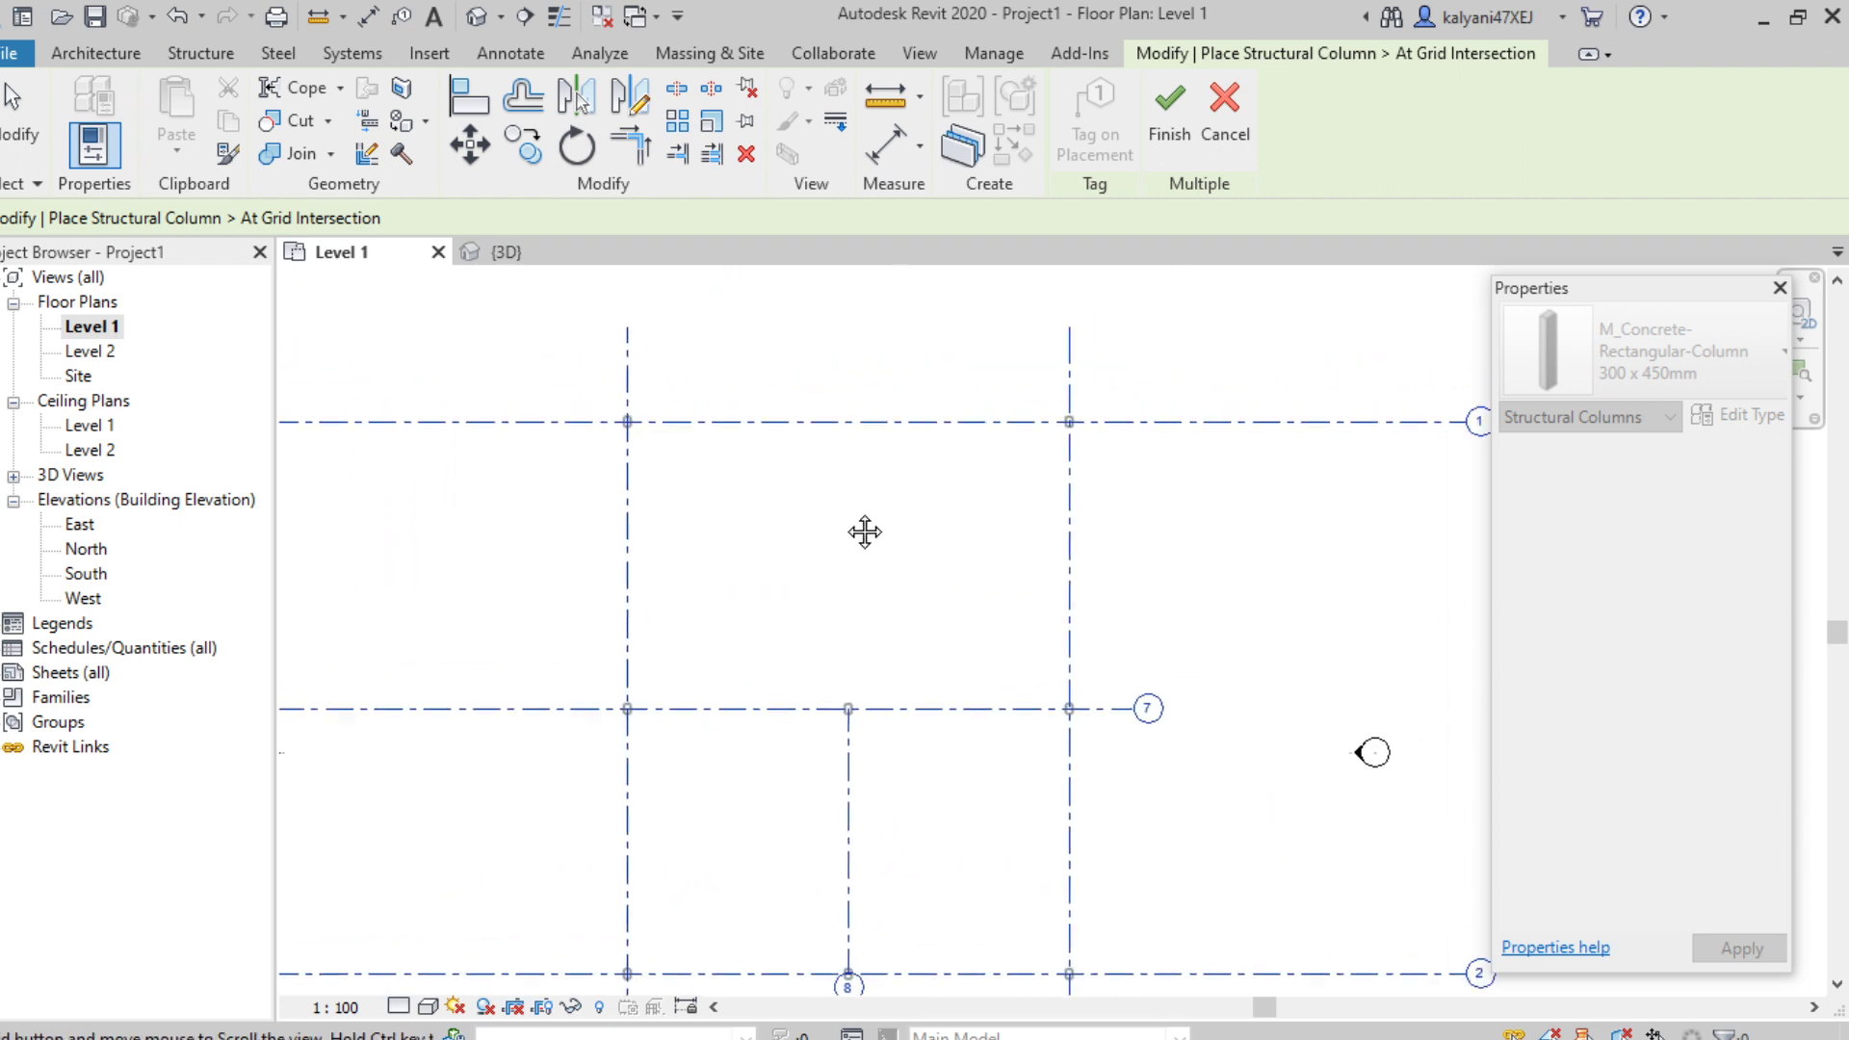
{"action": "scroll", "coordinate": [871, 467], "scroll_direction": "up", "scroll_amount": 1}
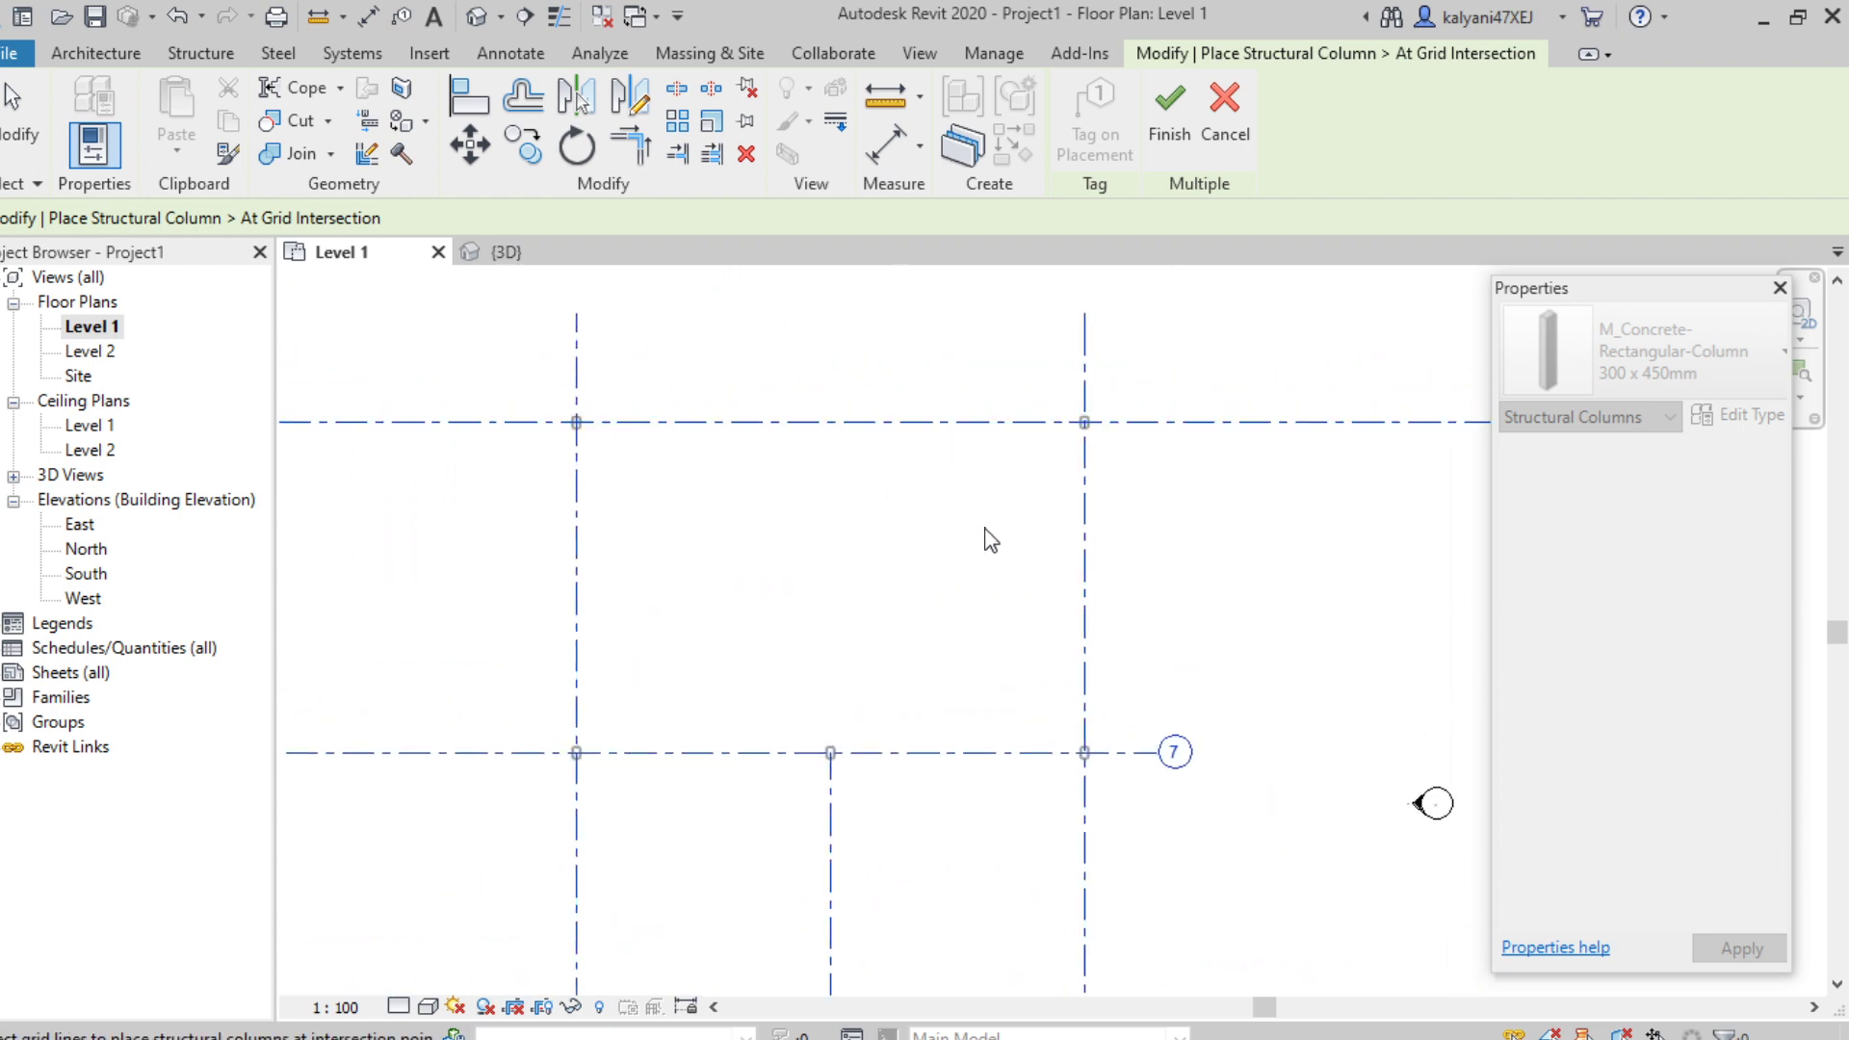
{"action": "scroll", "coordinate": [900, 486], "scroll_direction": "up", "scroll_amount": 2}
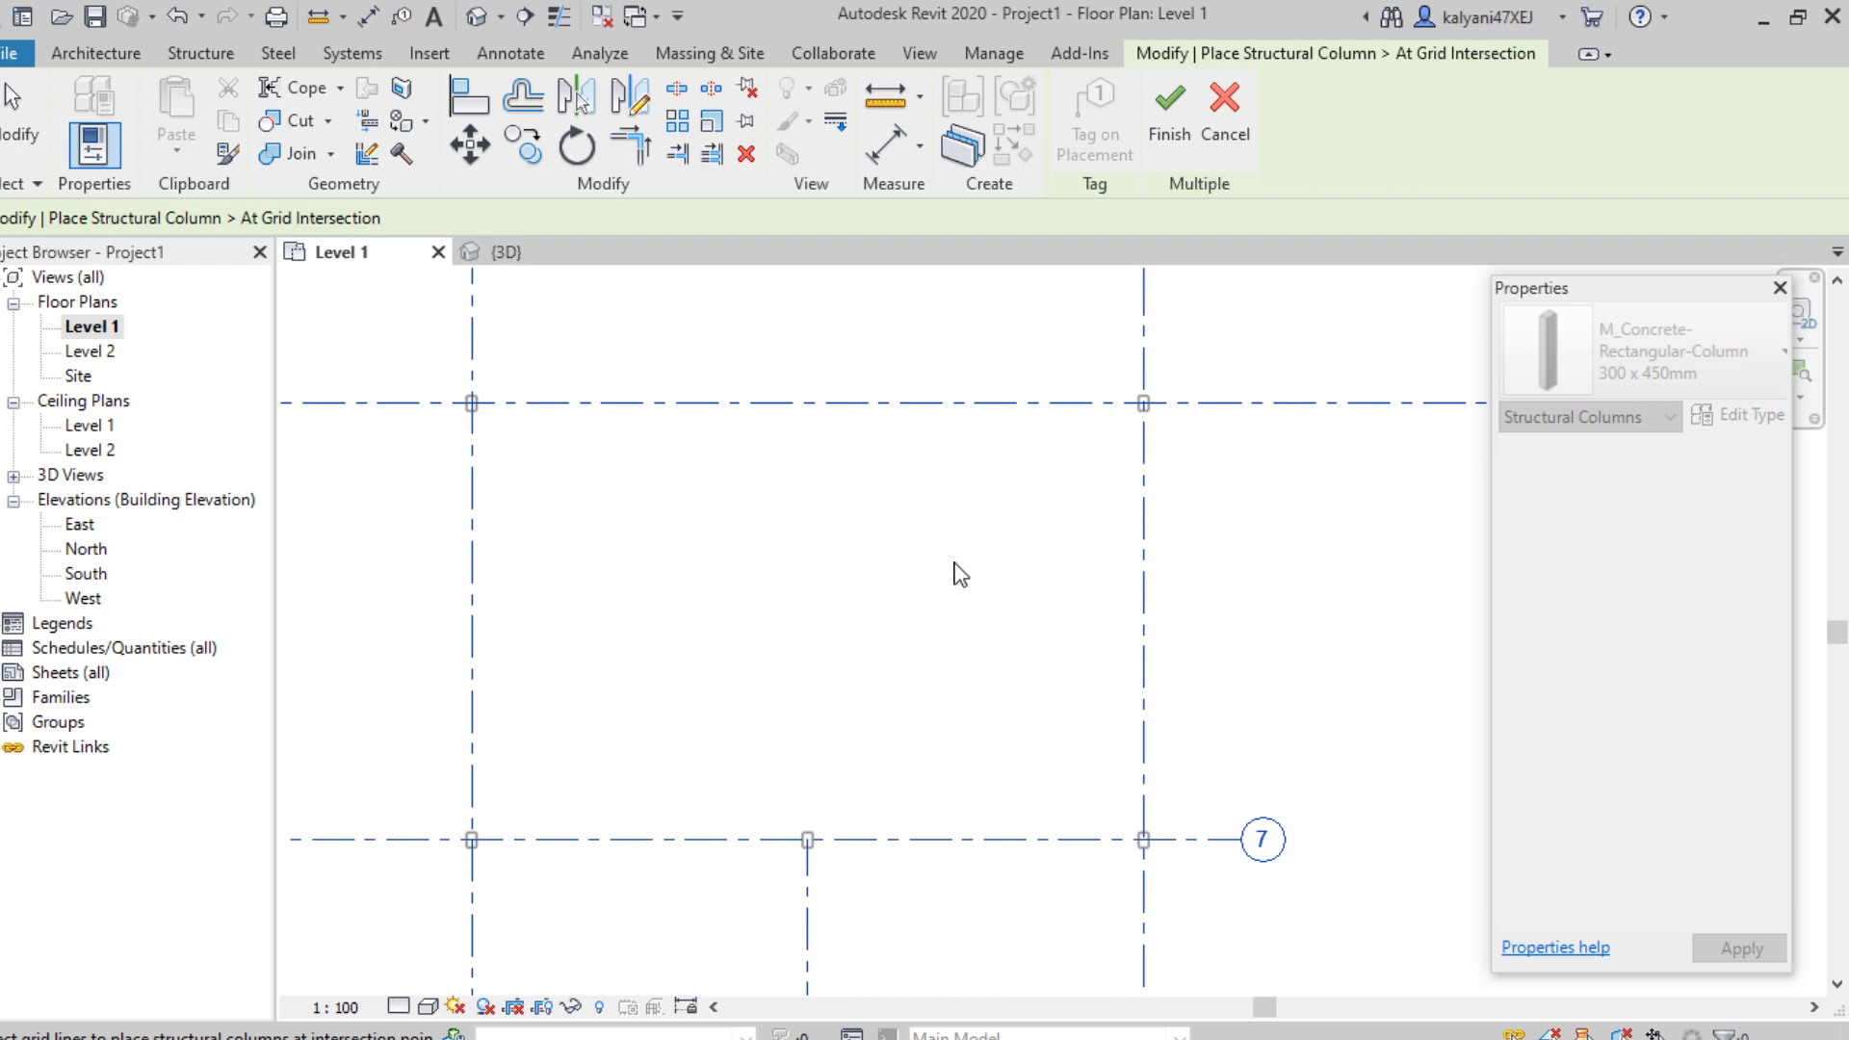
{"action": "scroll", "coordinate": [953, 574], "scroll_direction": "down", "scroll_amount": 5}
{"action": "middle_click_drag", "start_coordinate": [953, 574], "coordinate": [1077, 508]}
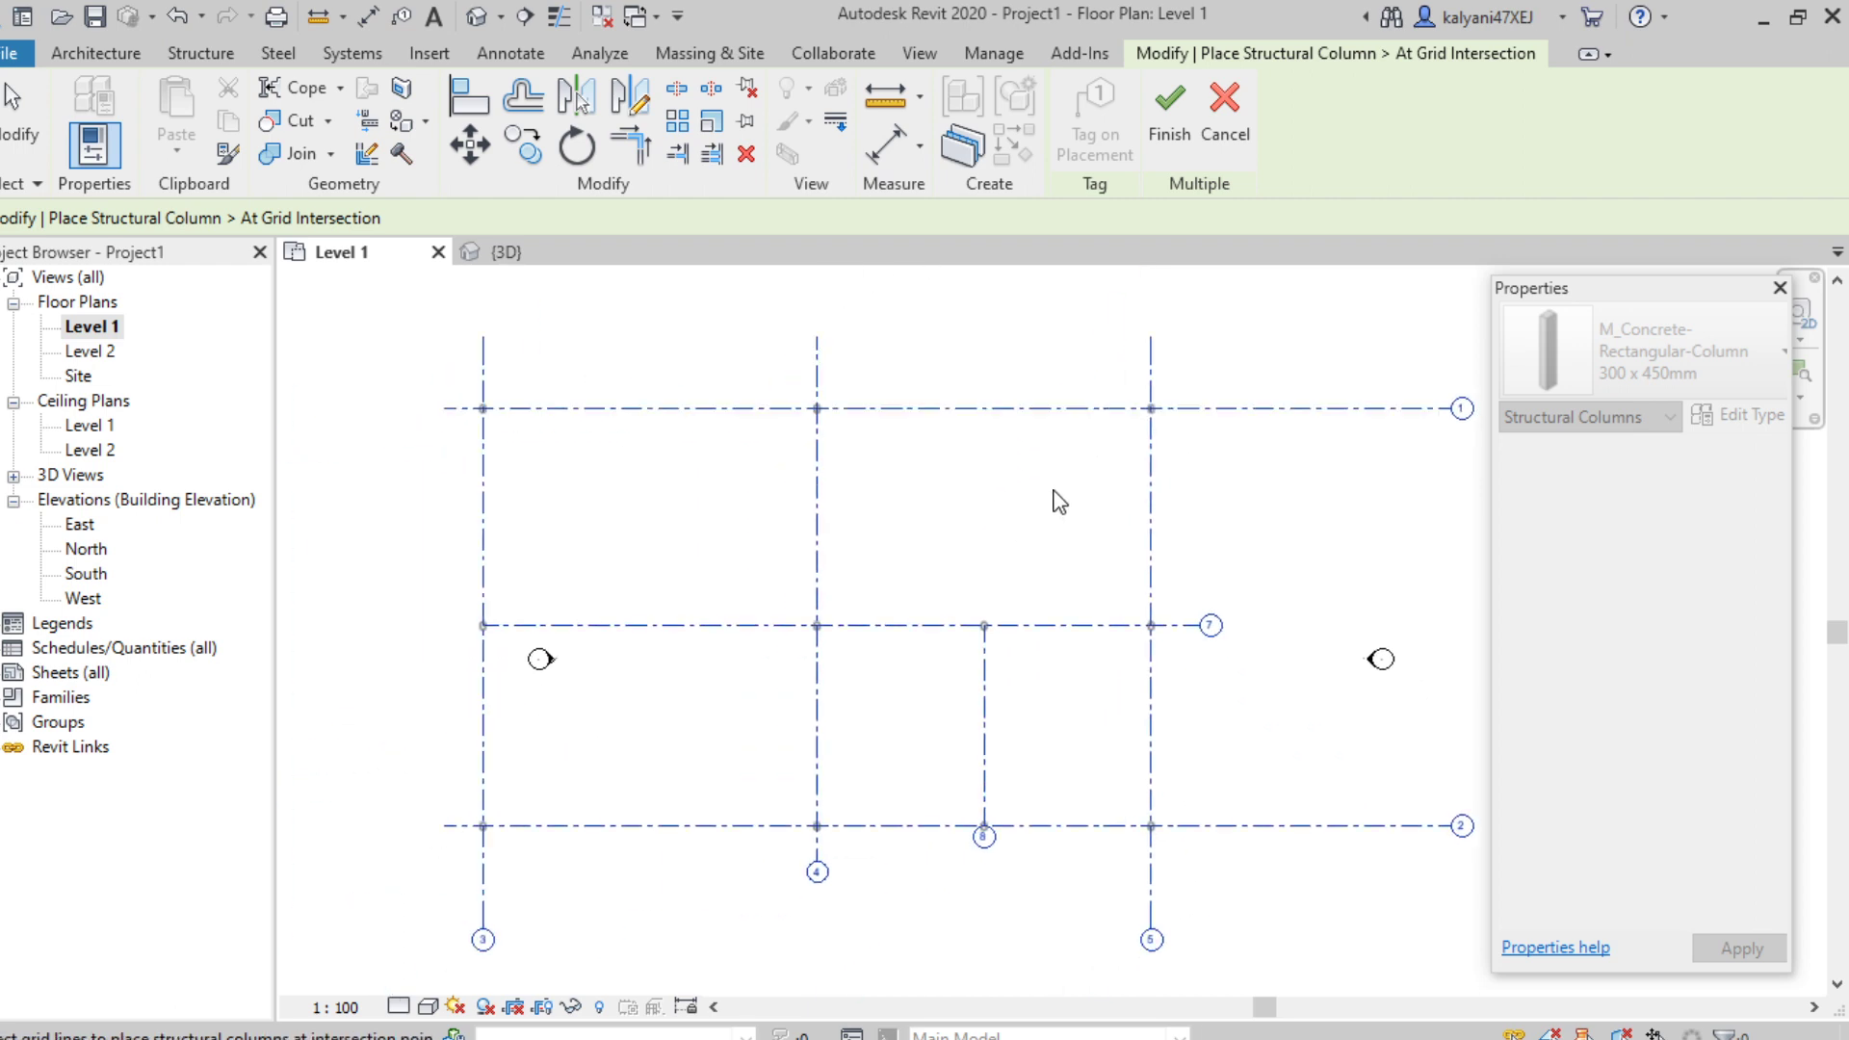
{"action": "left_click", "coordinate": [1168, 137]}
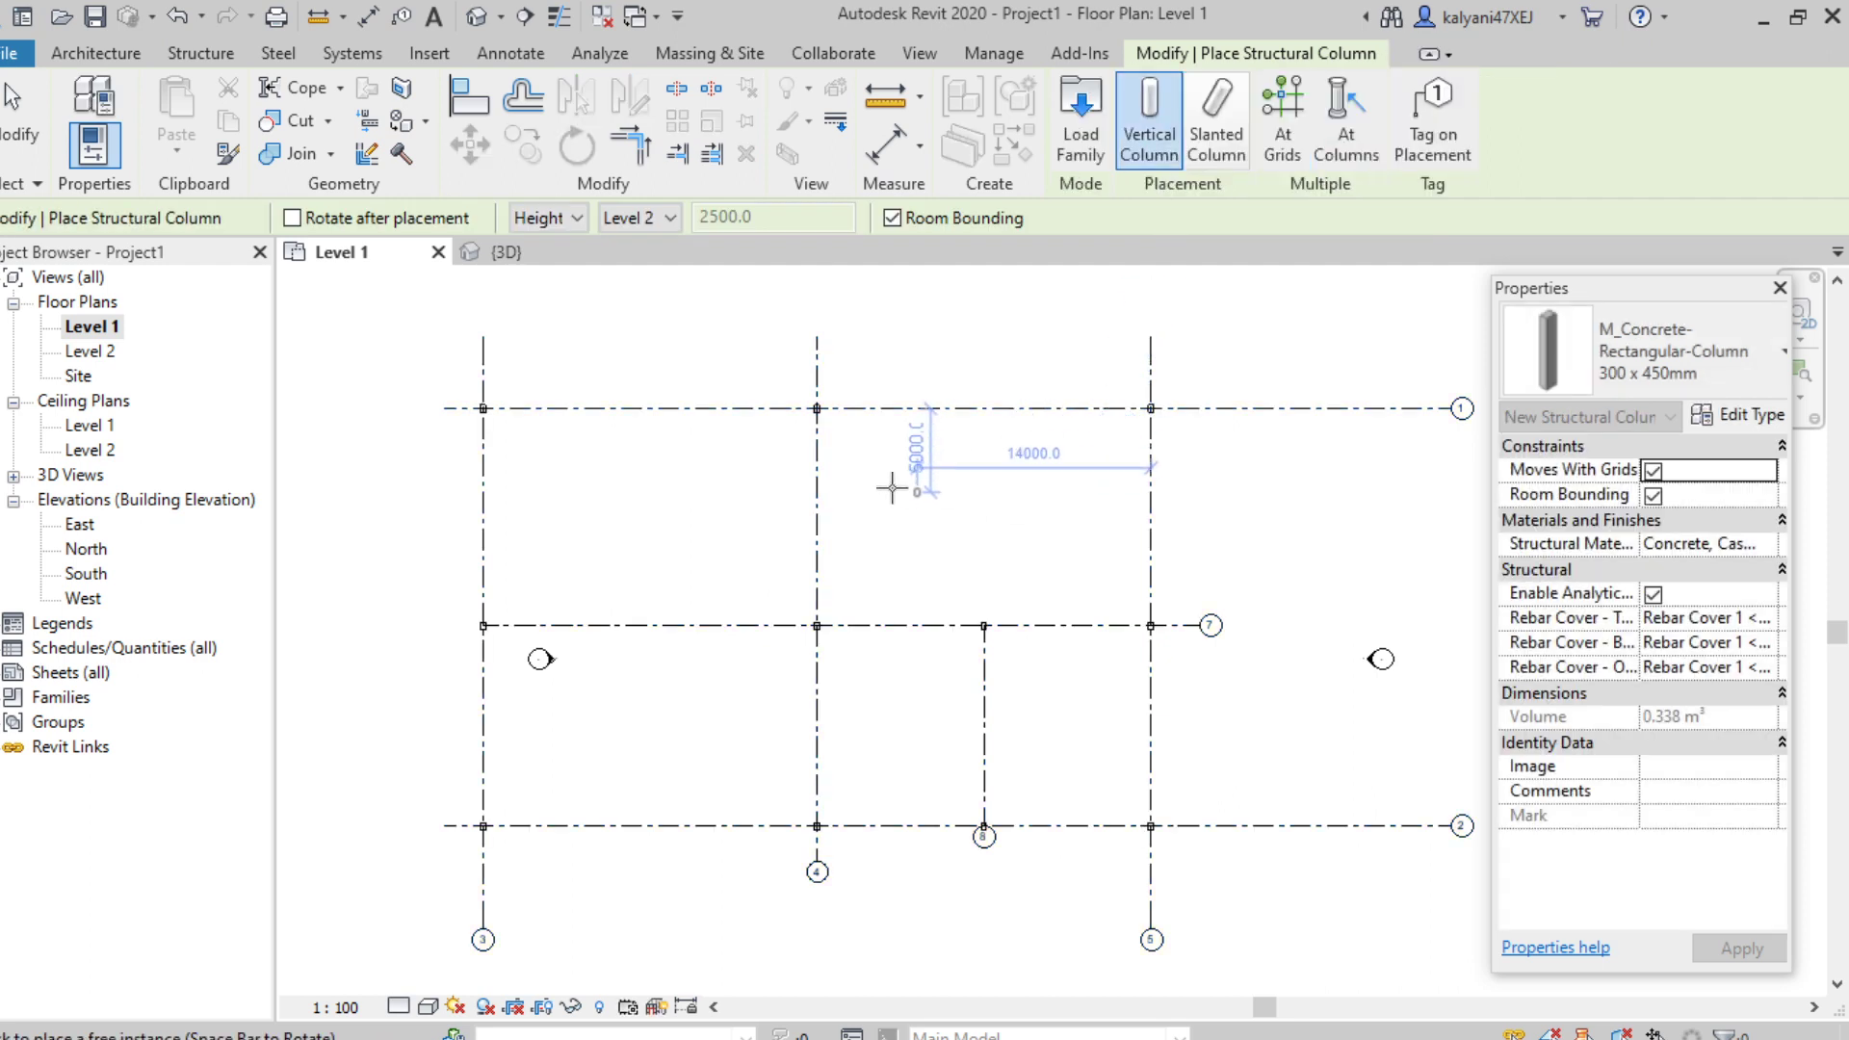
Step: Exit the column tool and zoom to inspect the columns at every grid intersection
{"action": "key", "text": "Escape"}
{"action": "scroll", "coordinate": [871, 459], "scroll_direction": "up", "scroll_amount": 5}
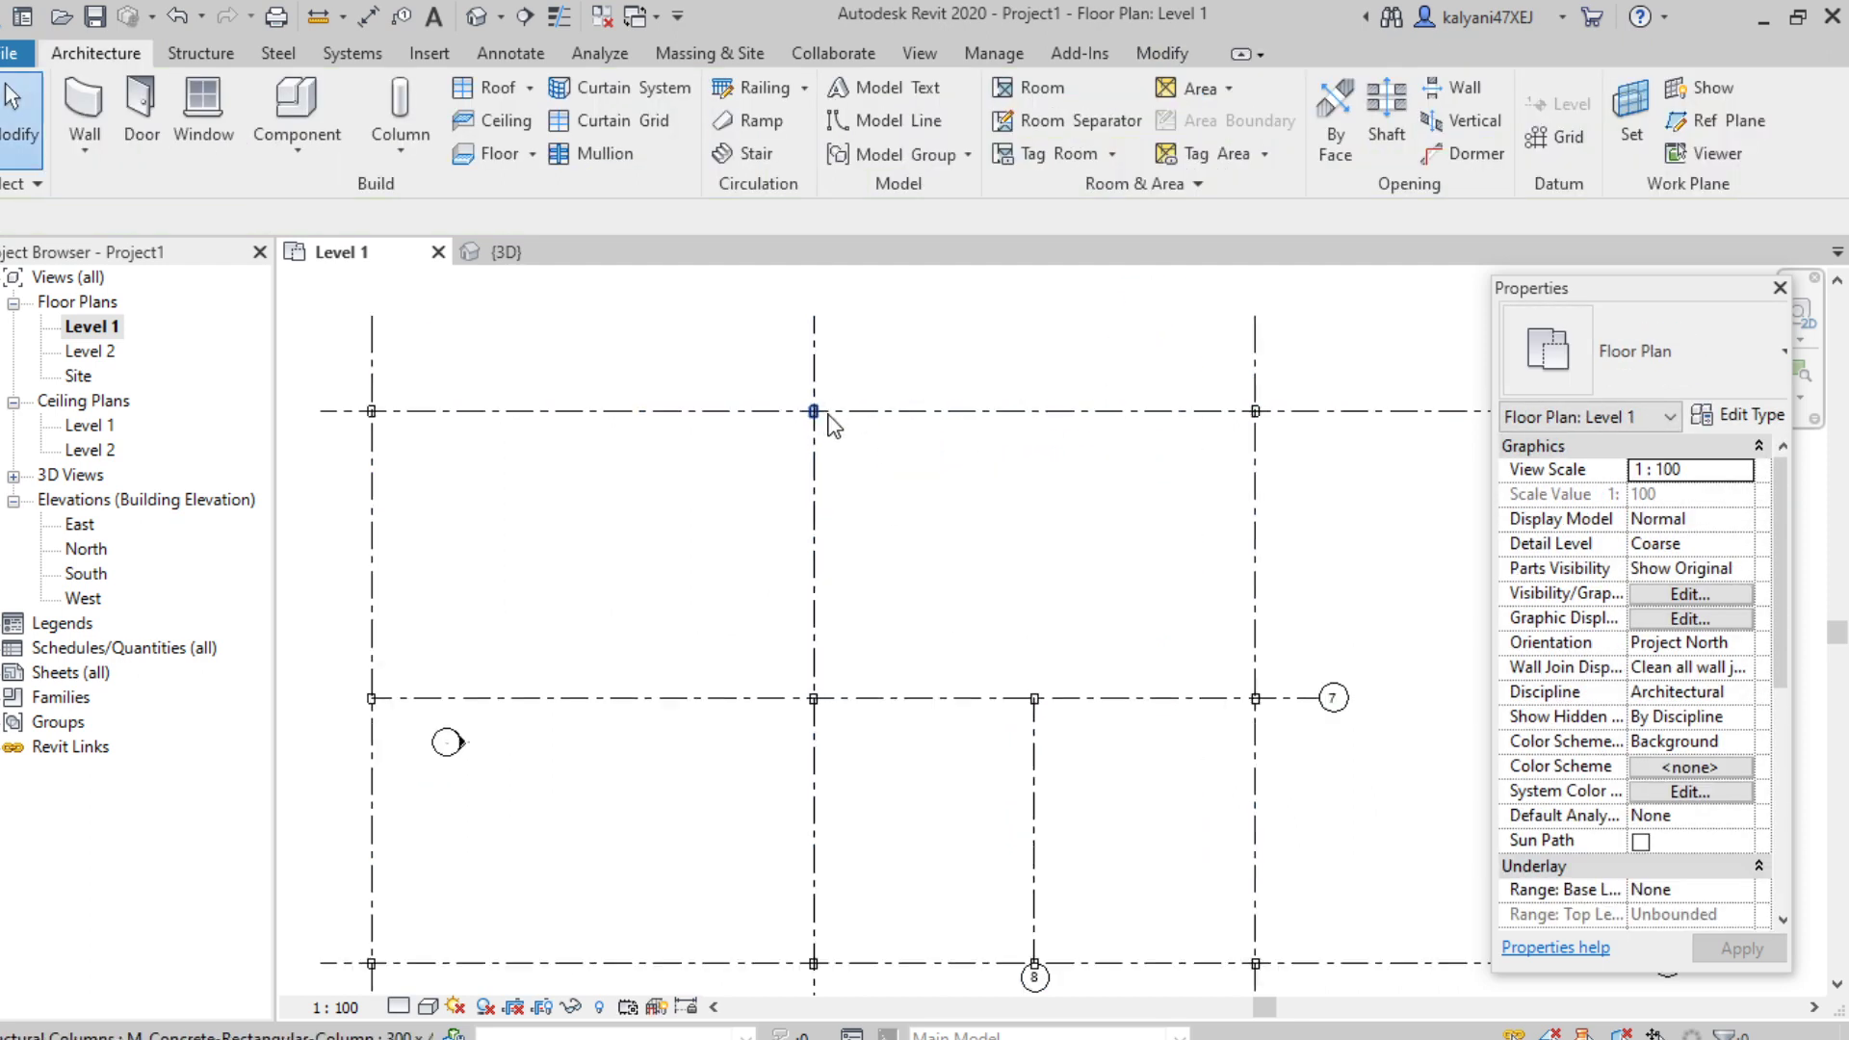
{"action": "scroll", "coordinate": [823, 452], "scroll_direction": "down", "scroll_amount": 5}
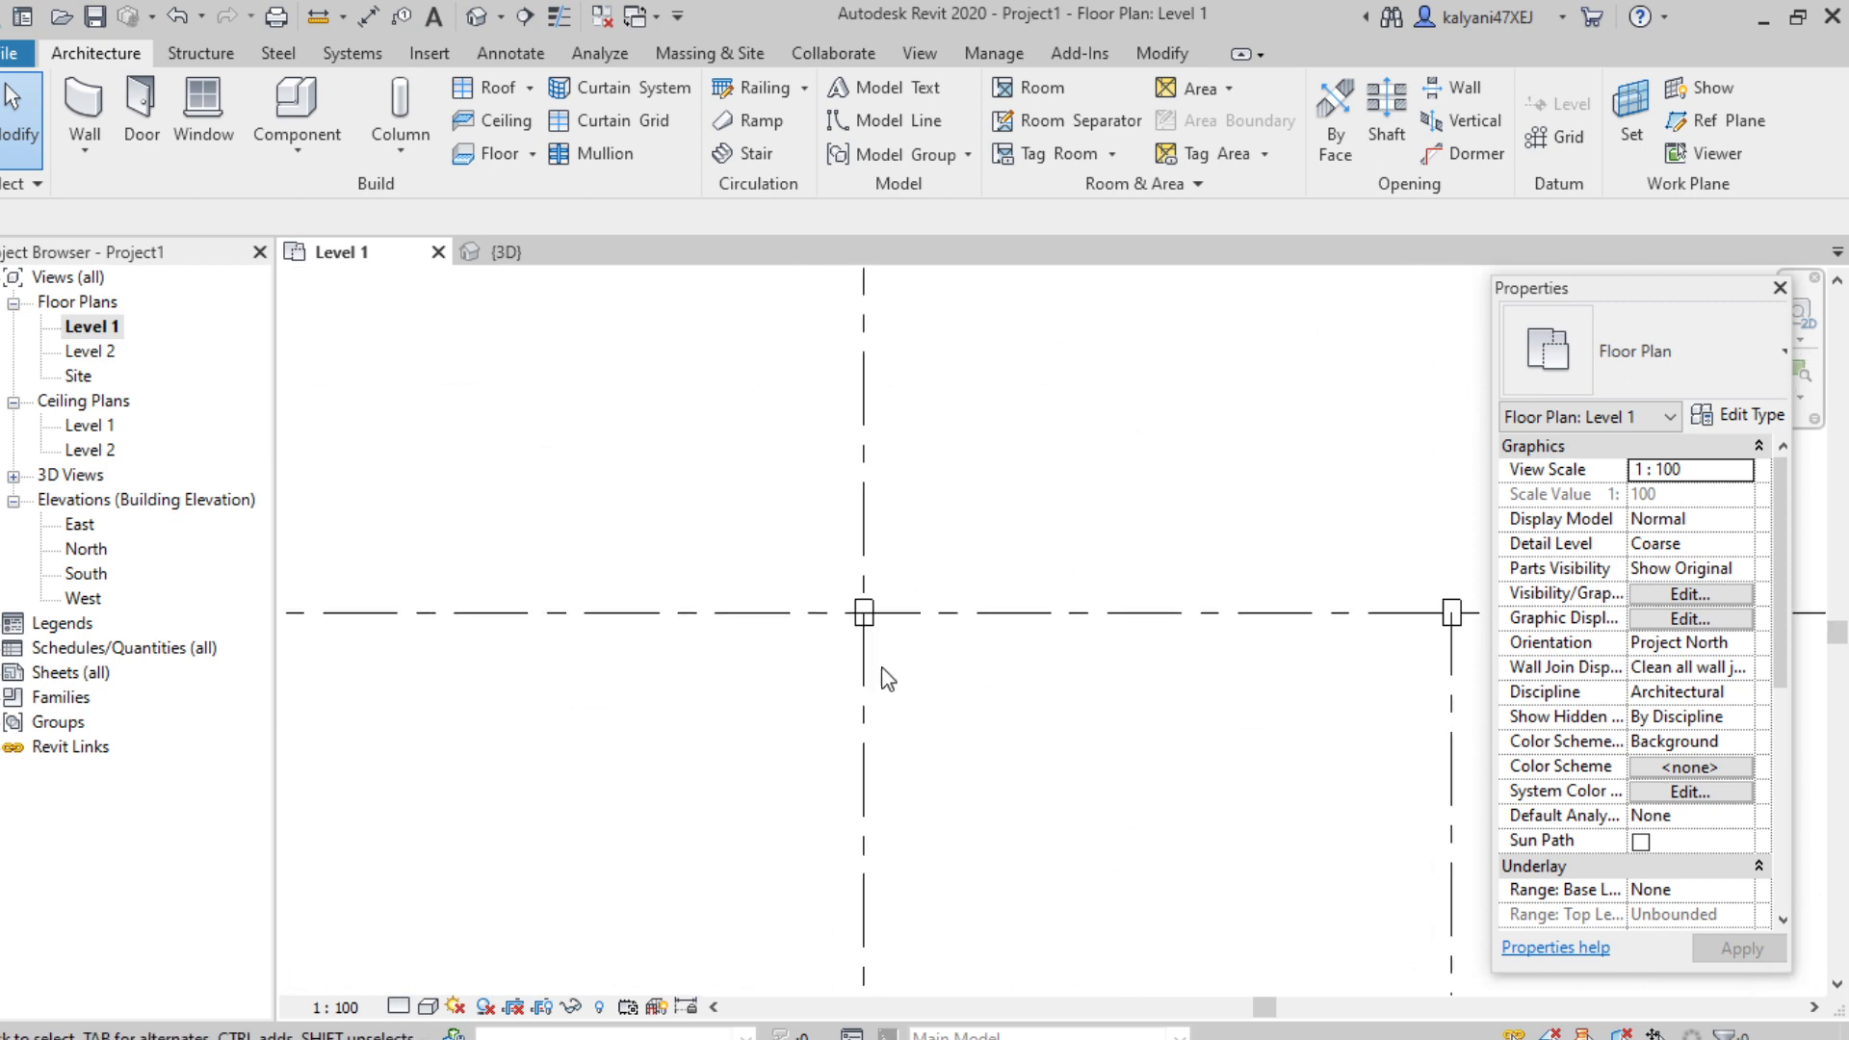
{"action": "scroll", "coordinate": [848, 719], "scroll_direction": "down", "scroll_amount": 1}
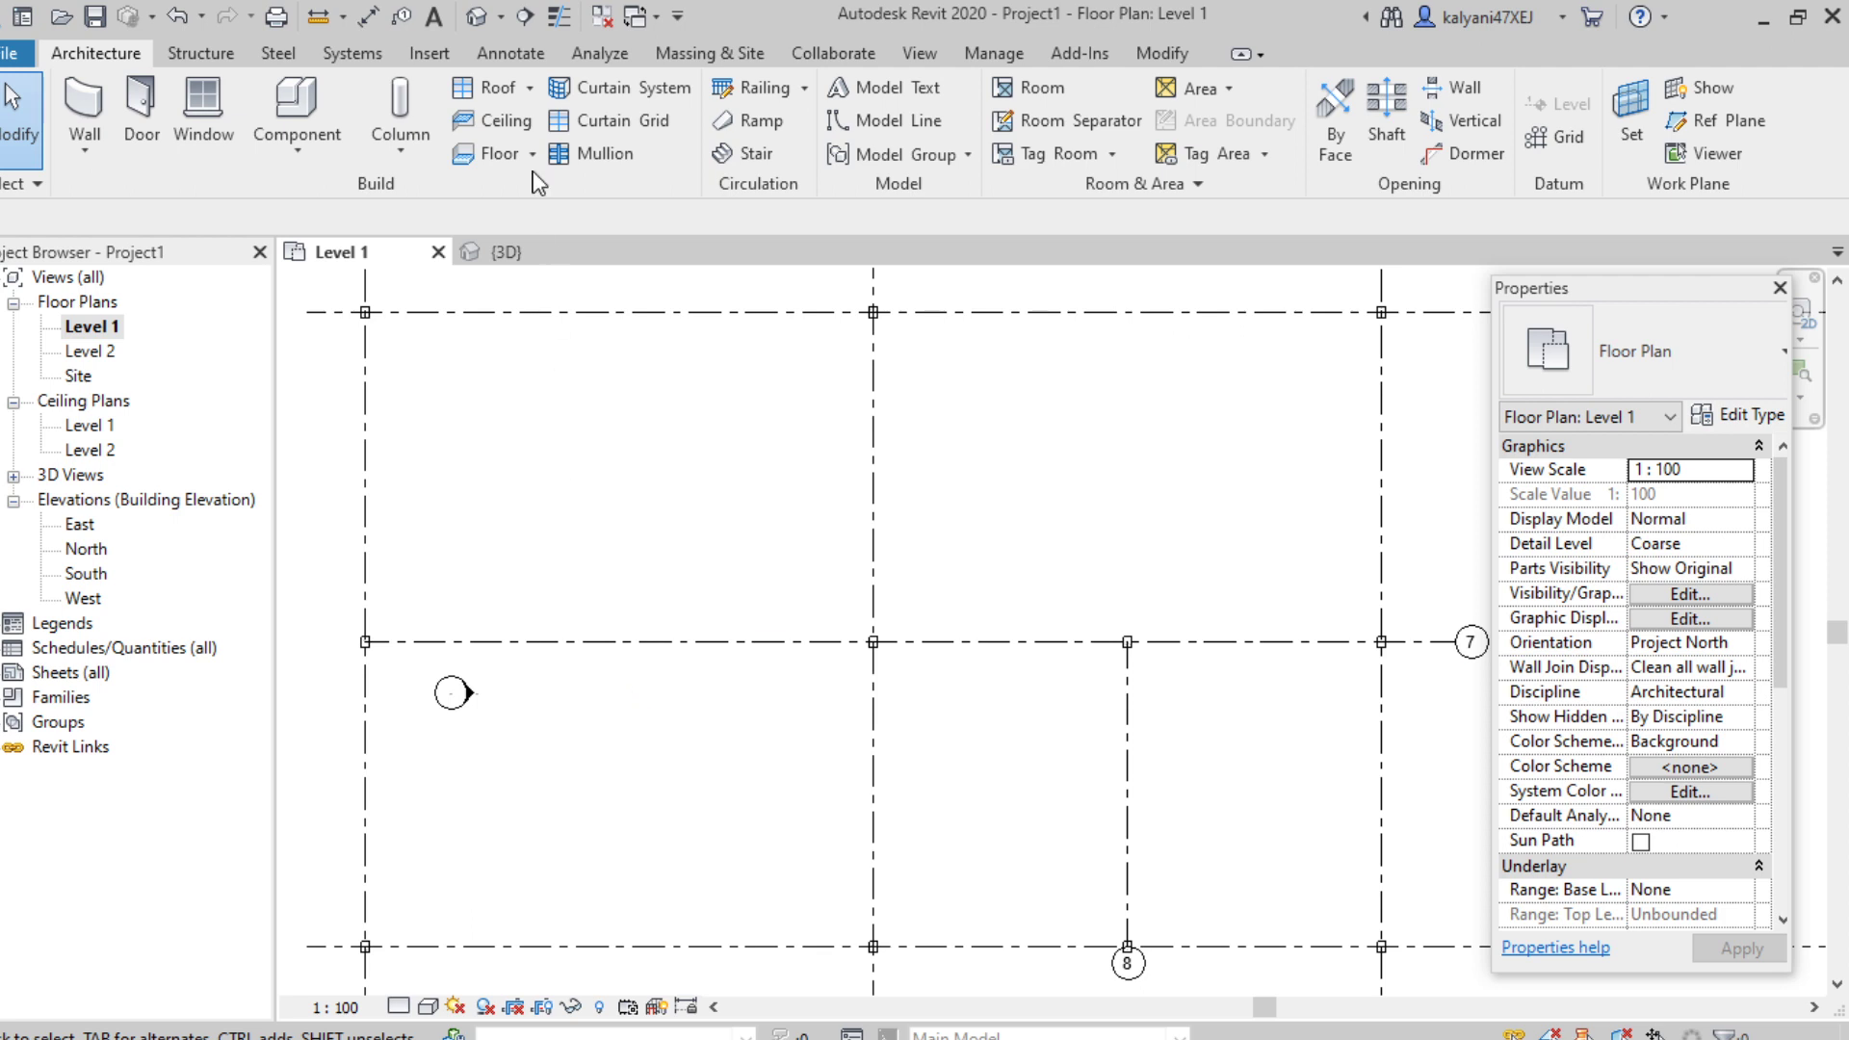
Step: Open the default 3D view and zoom in on the front group of columns
{"action": "left_click", "coordinate": [476, 21]}
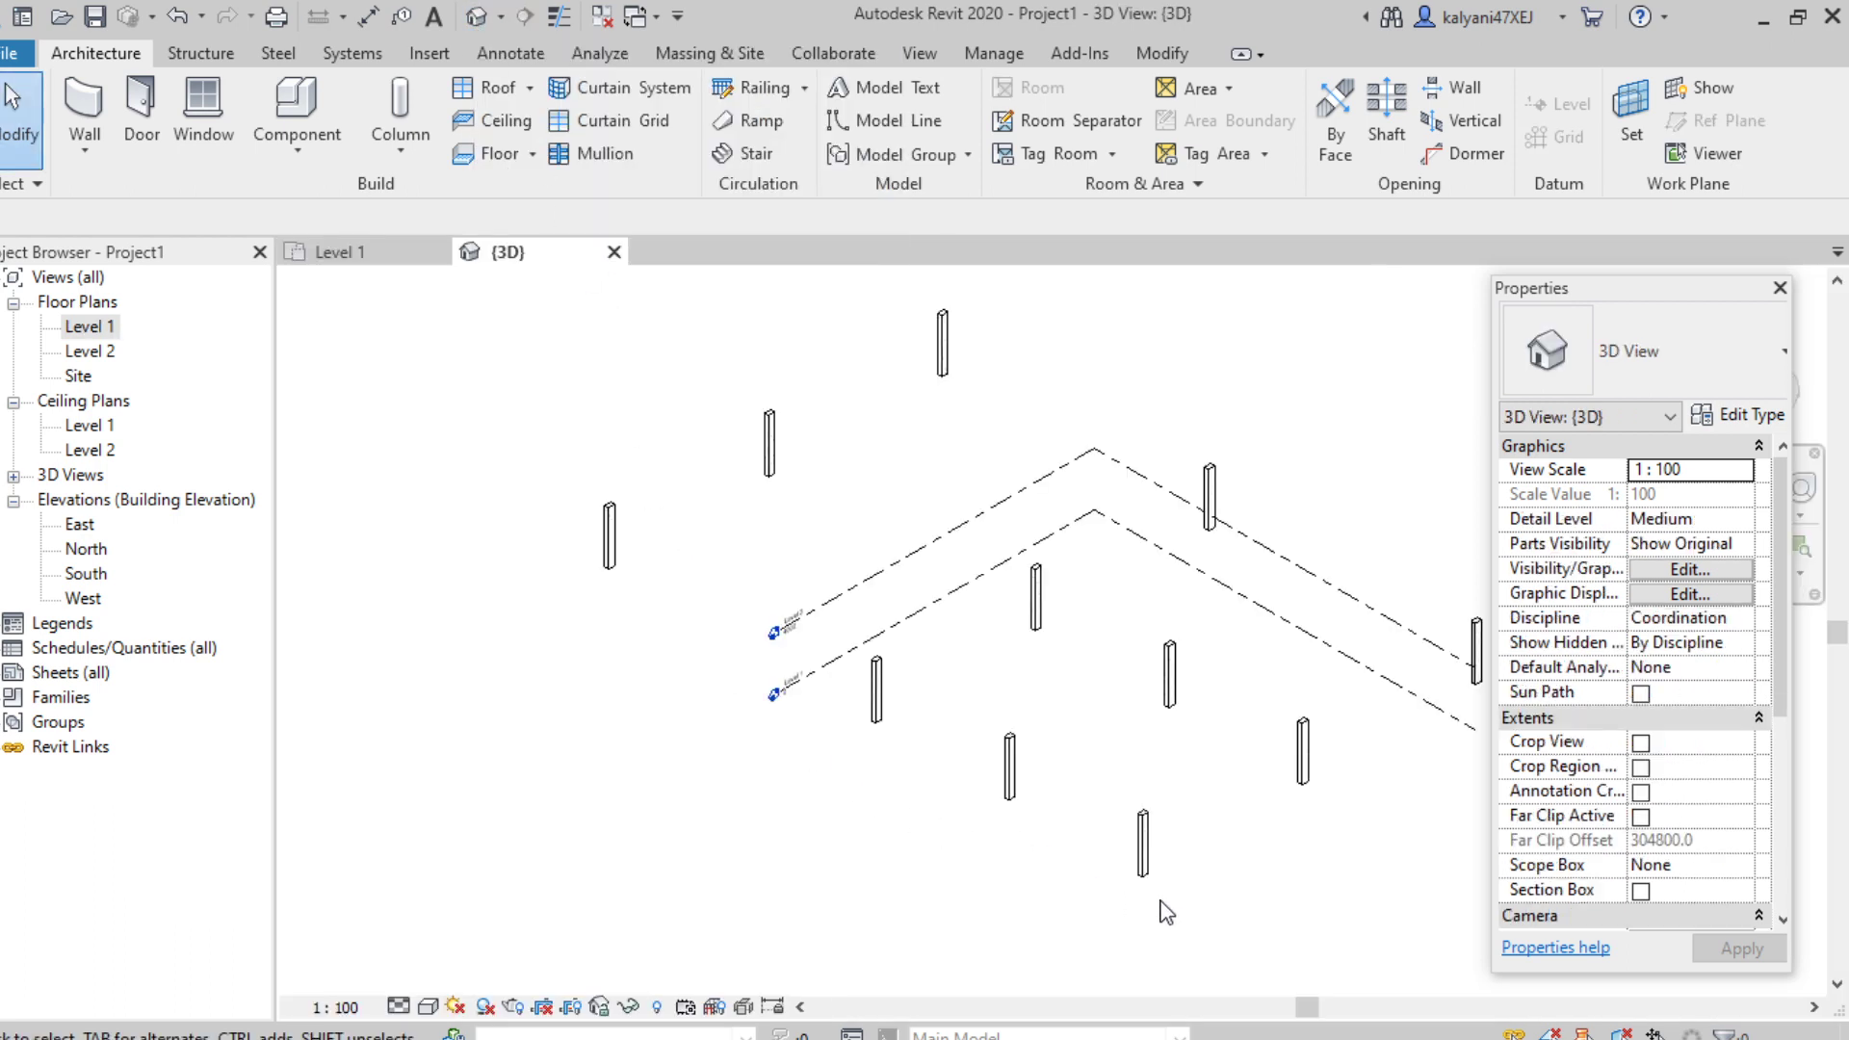
{"action": "scroll", "coordinate": [957, 726], "scroll_direction": "up", "scroll_amount": 6}
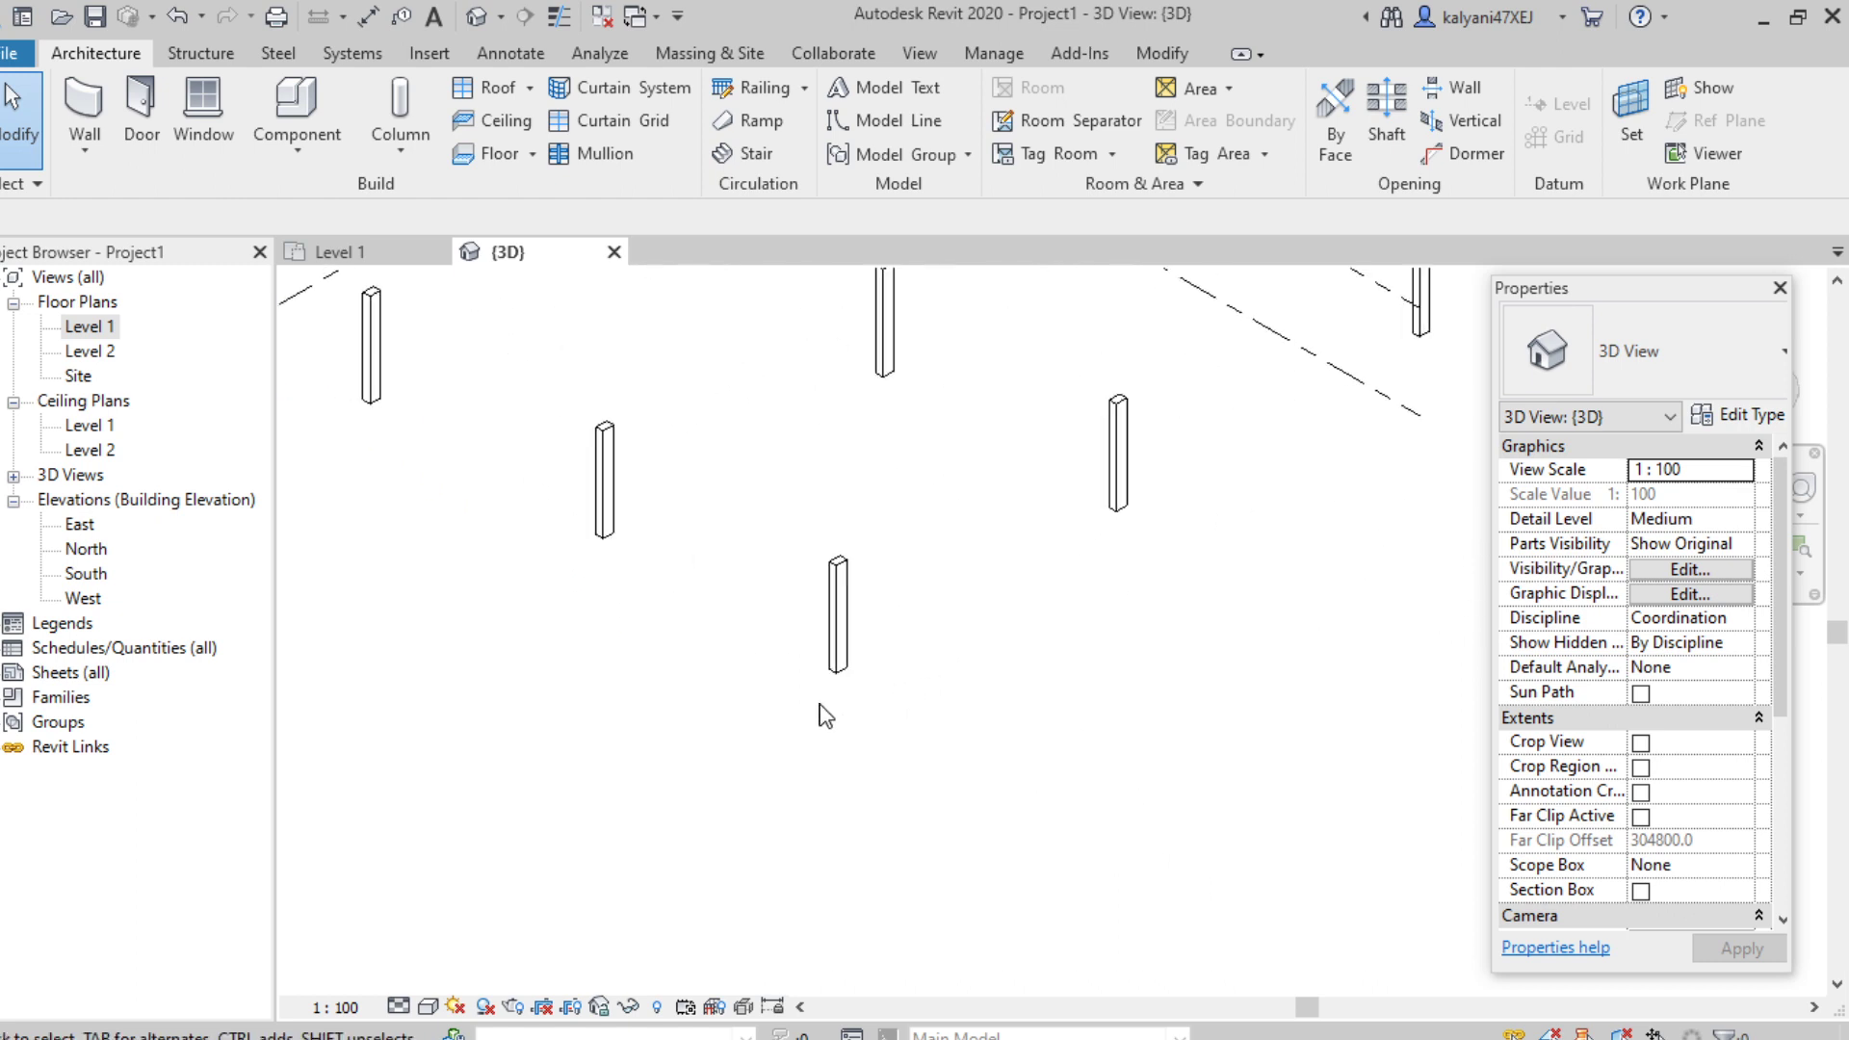
{"action": "scroll", "coordinate": [862, 713], "scroll_direction": "down", "scroll_amount": 5}
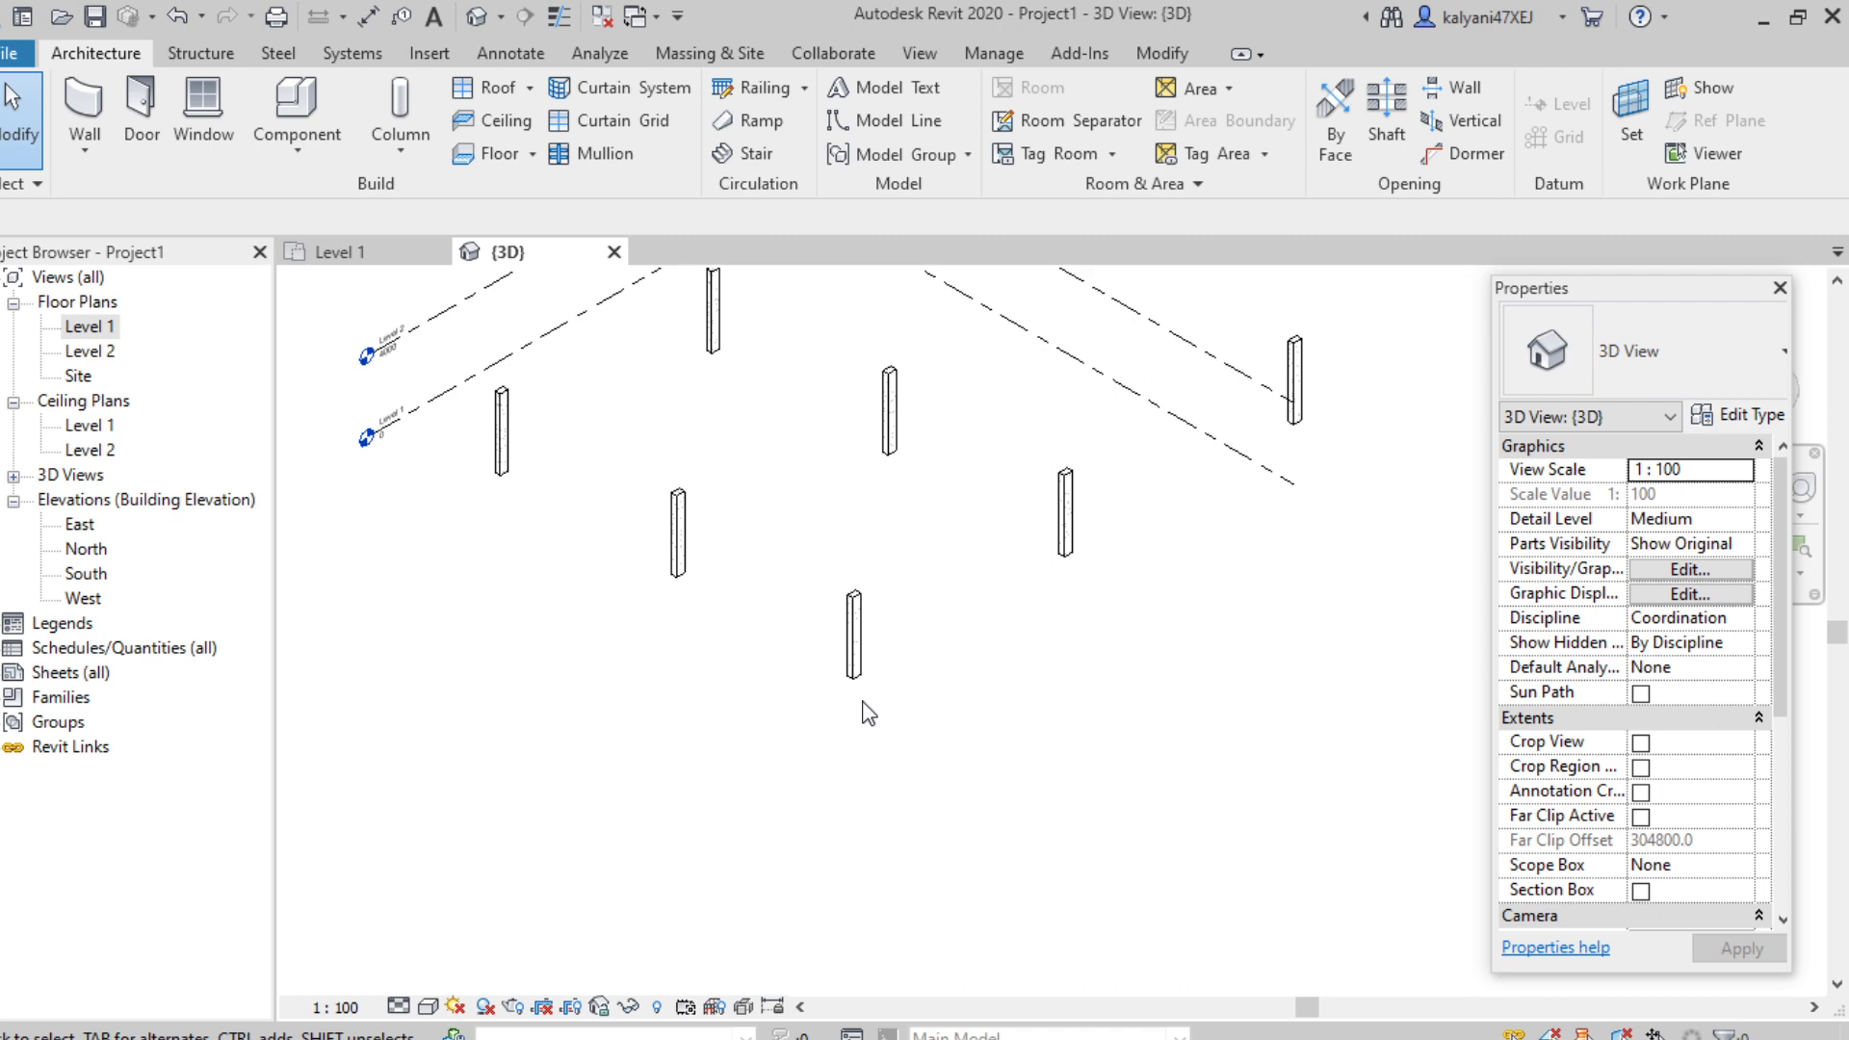
{"action": "scroll", "coordinate": [855, 695], "scroll_direction": "down", "scroll_amount": 2}
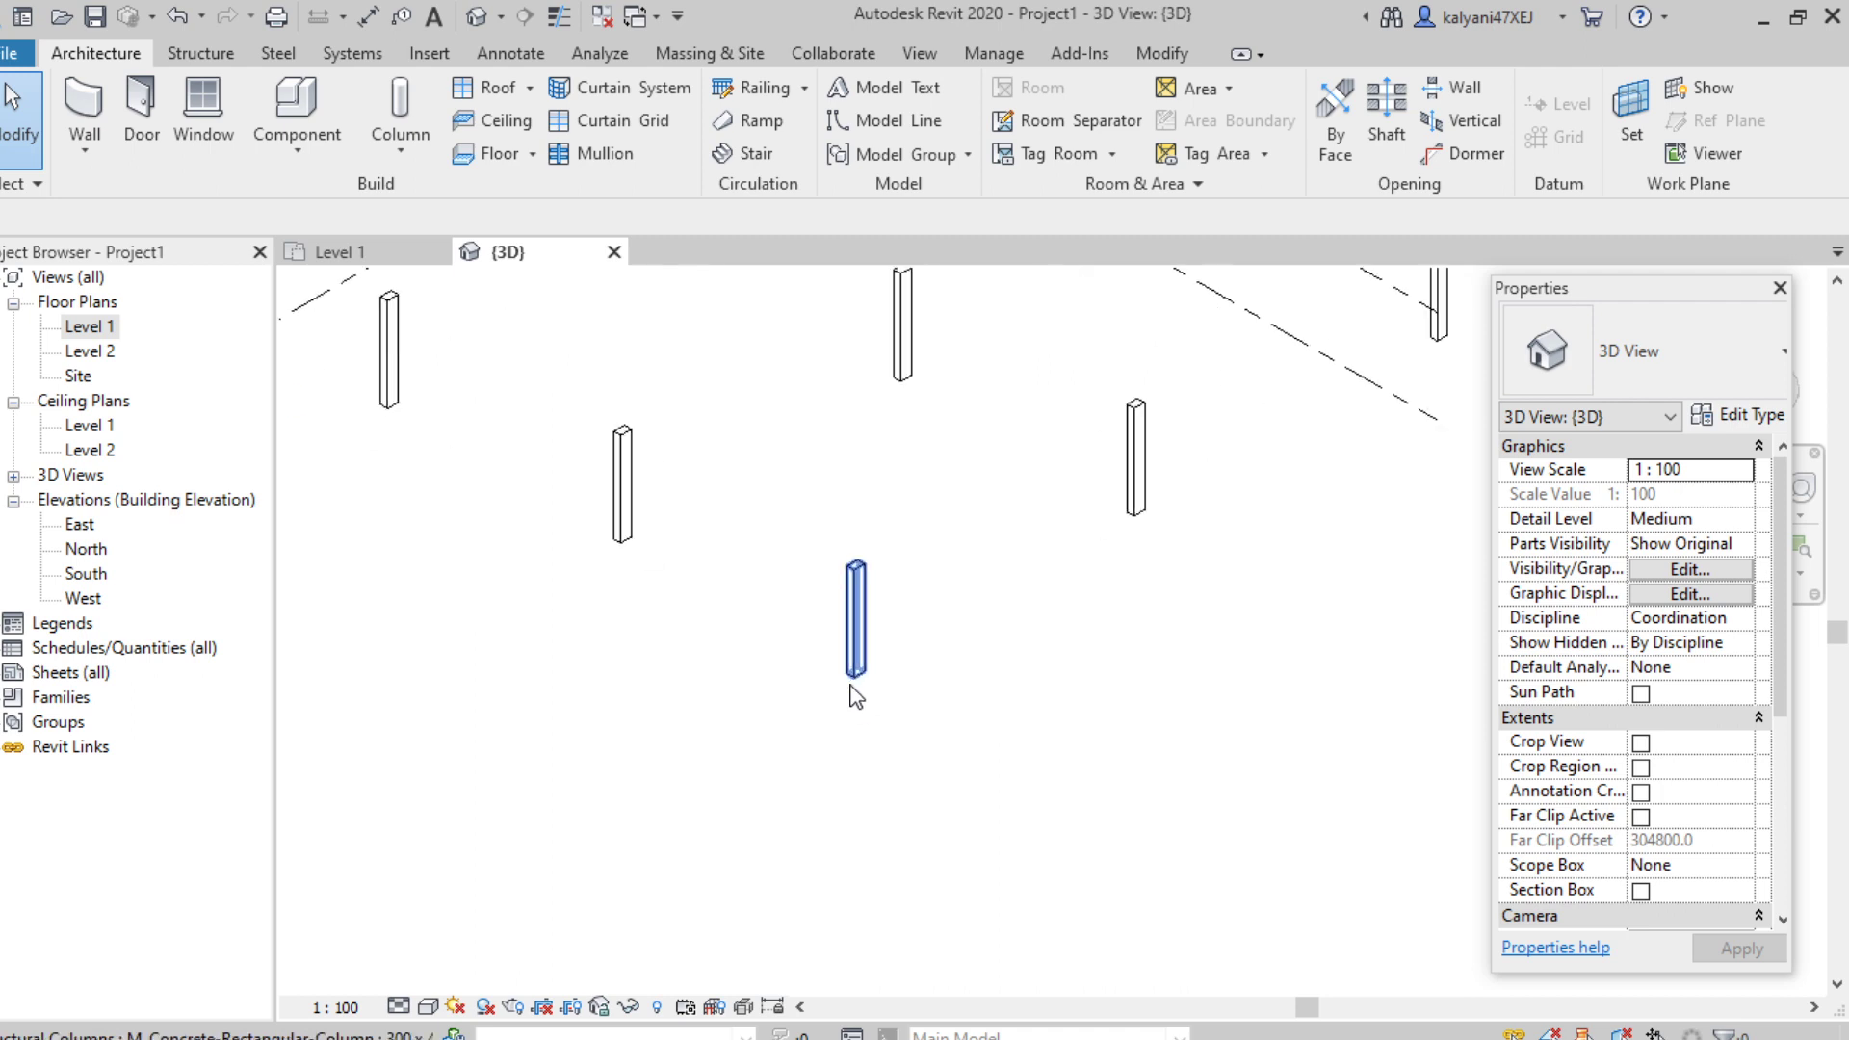
{"action": "scroll", "coordinate": [855, 695], "scroll_direction": "down", "scroll_amount": 2}
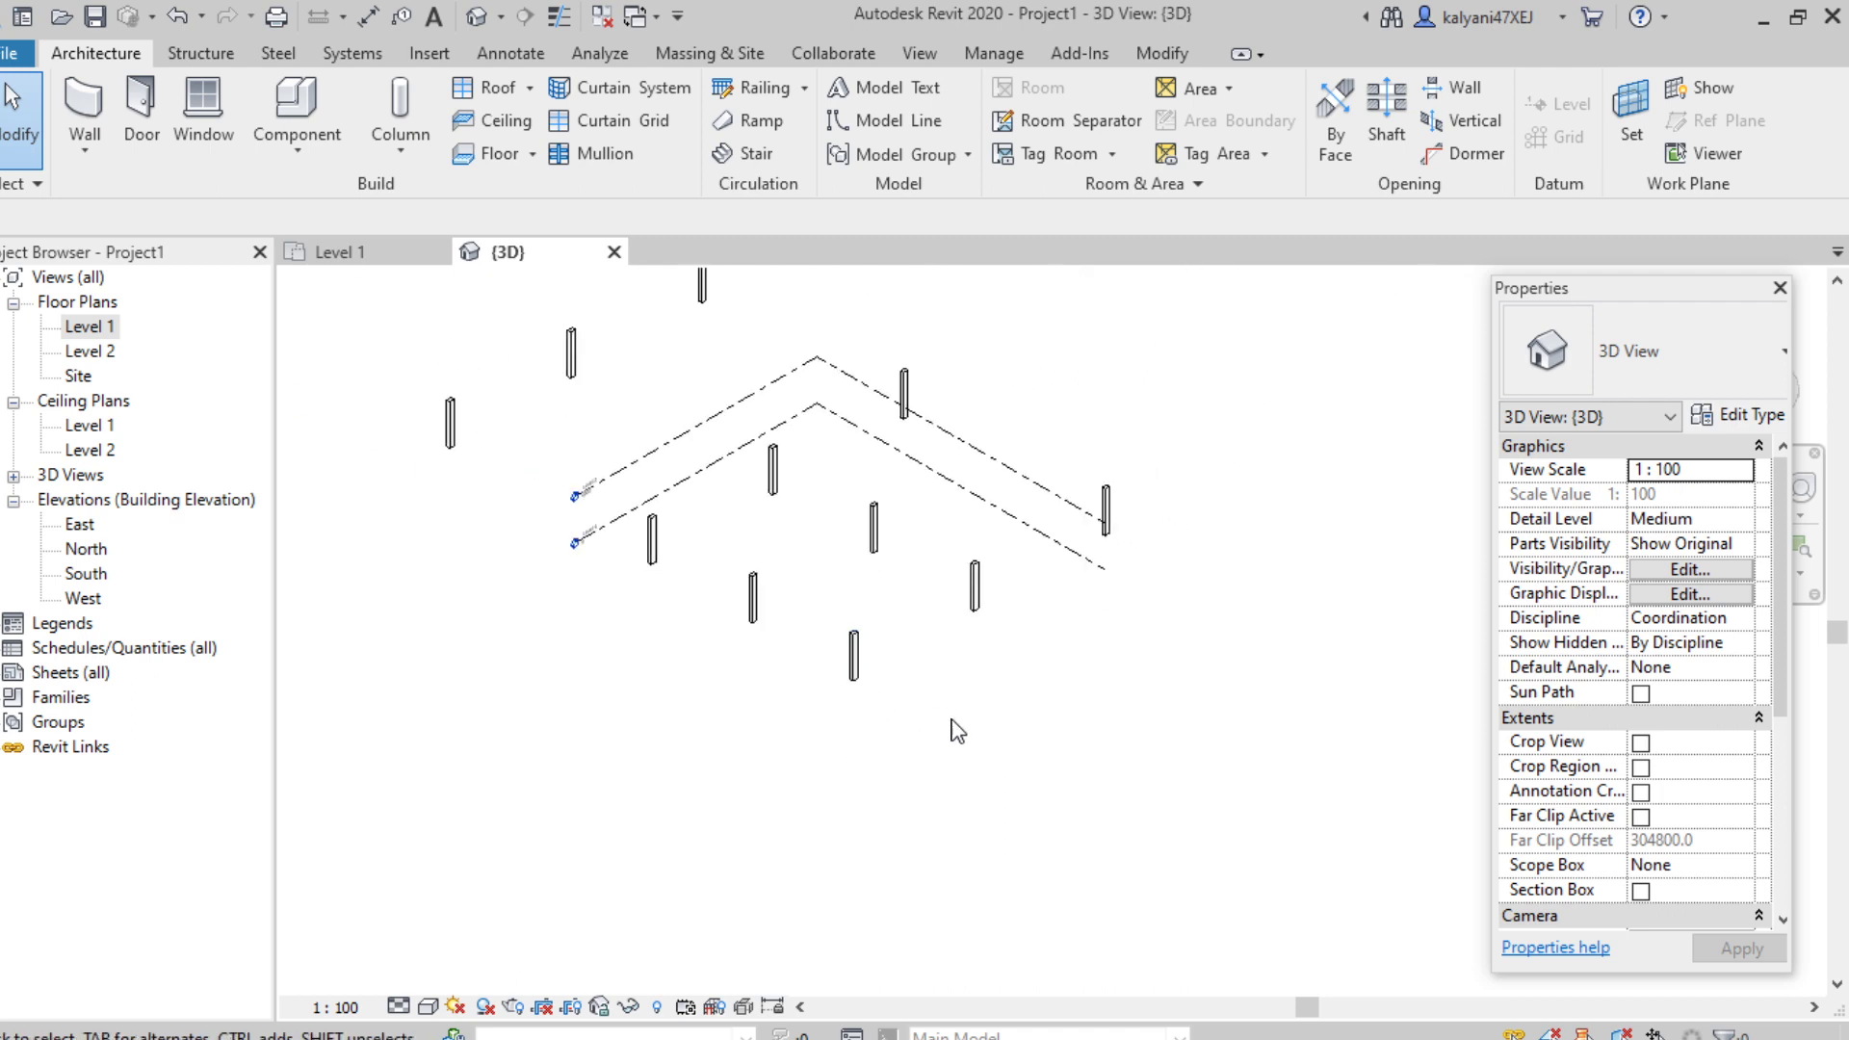
{"action": "middle_click_drag", "start_coordinate": [959, 731], "coordinate": [962, 773]}
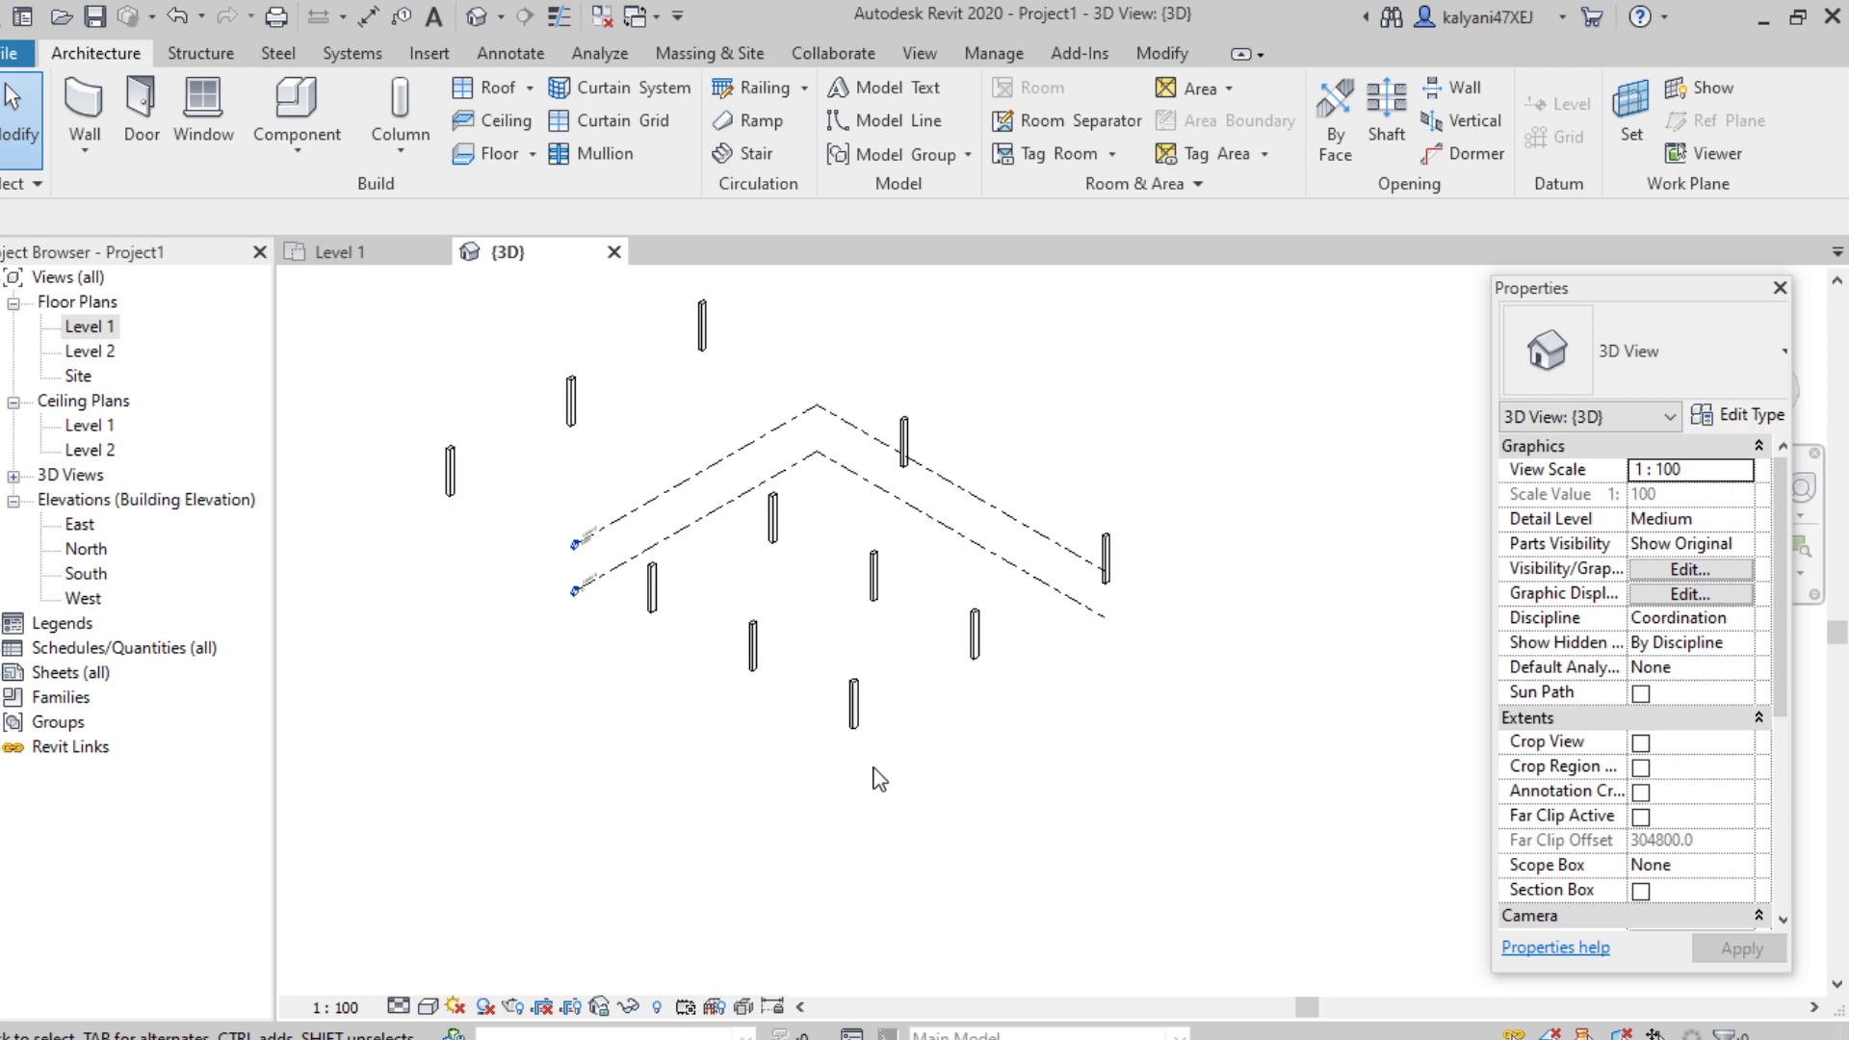
{"action": "scroll", "coordinate": [866, 771], "scroll_direction": "up", "scroll_amount": 3}
{"action": "scroll", "coordinate": [871, 767], "scroll_direction": "up", "scroll_amount": 1}
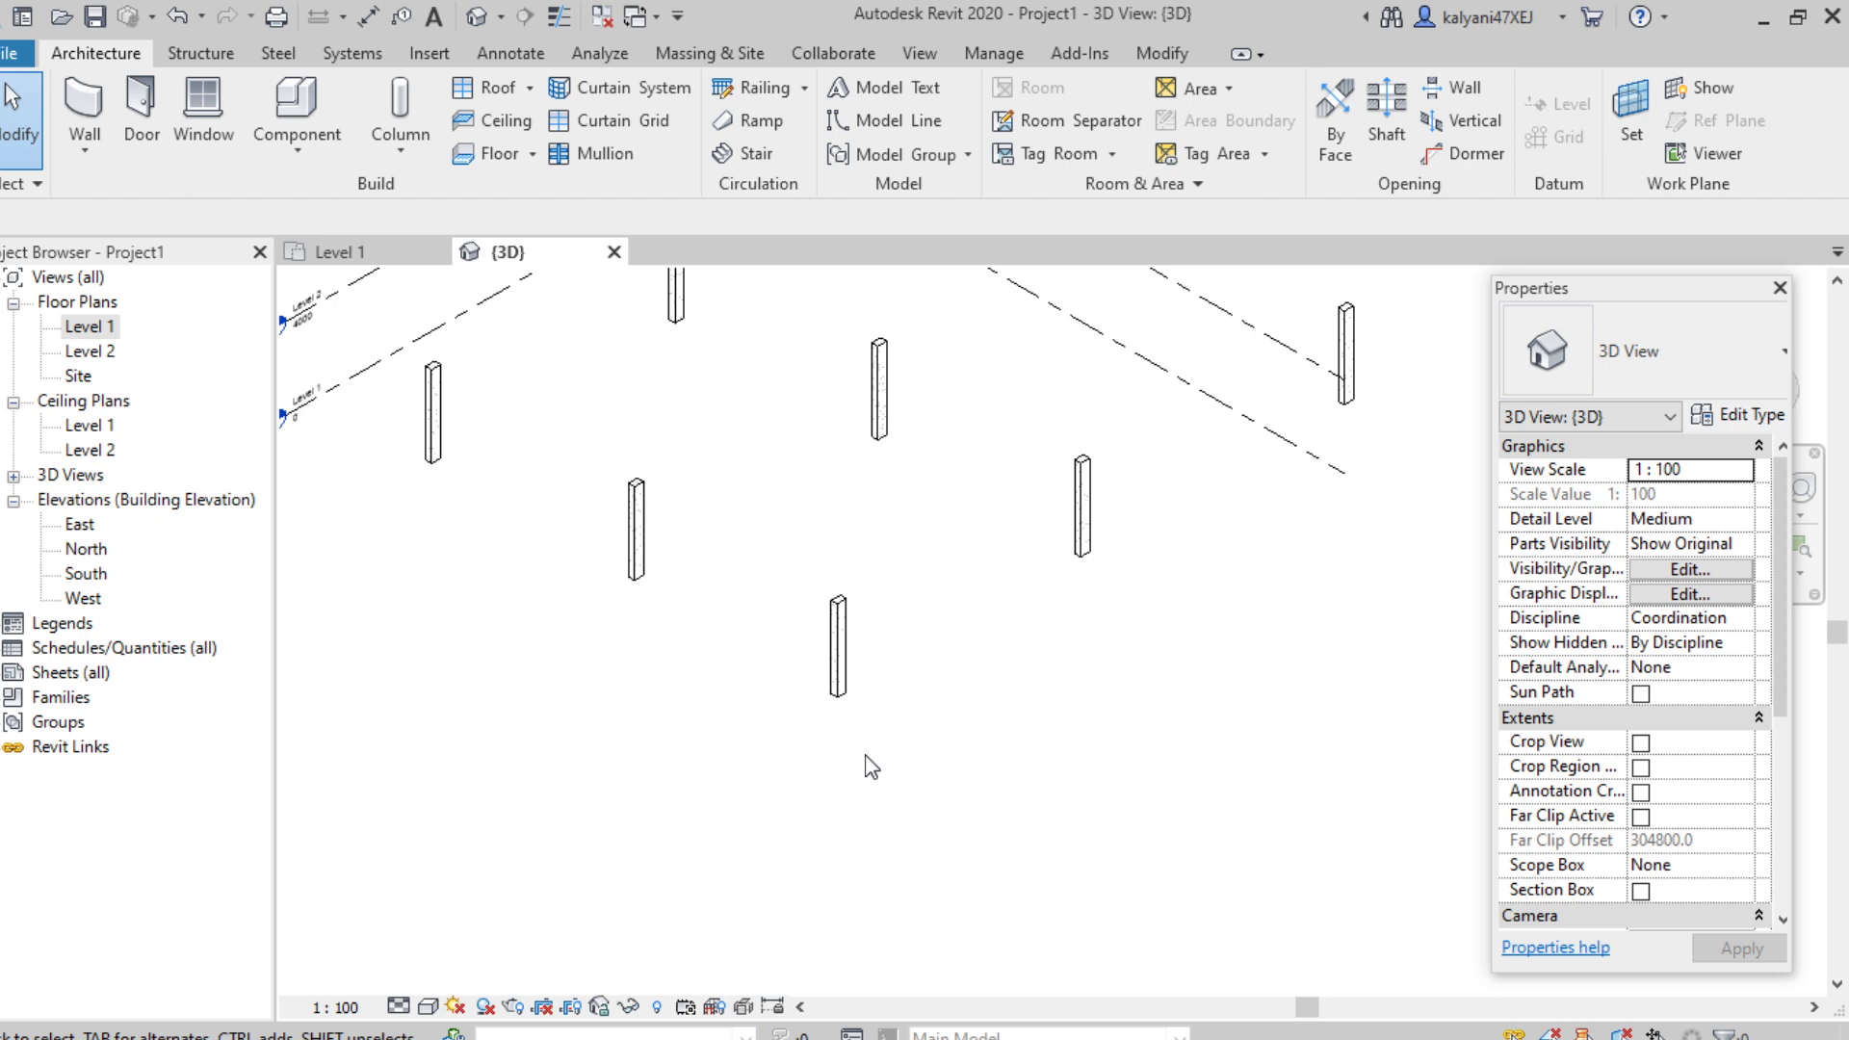
Step: Select four front columns and open the material browser for their Structural Material
{"action": "left_click", "coordinate": [841, 674]}
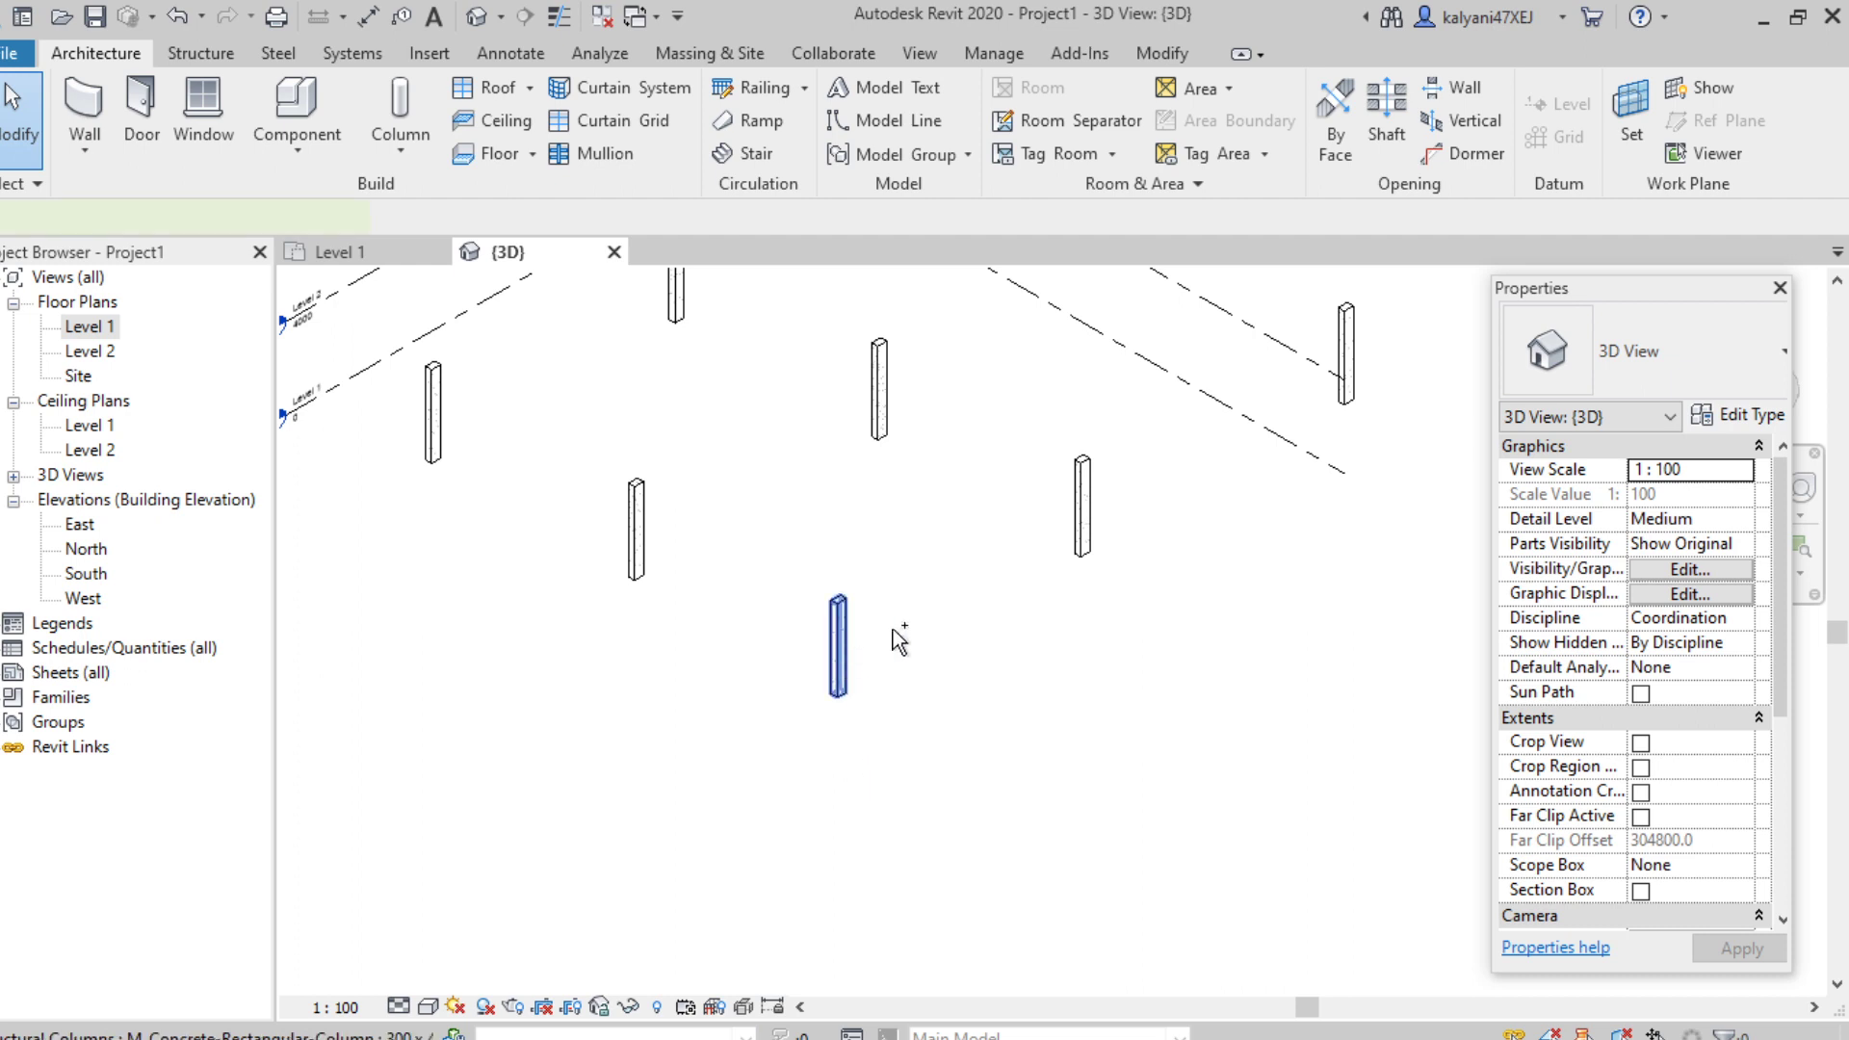
{"action": "left_click", "coordinate": [1085, 520], "text": "ctrl"}
{"action": "left_click", "coordinate": [879, 390], "text": "ctrl"}
{"action": "left_click", "coordinate": [635, 529], "text": "ctrl"}
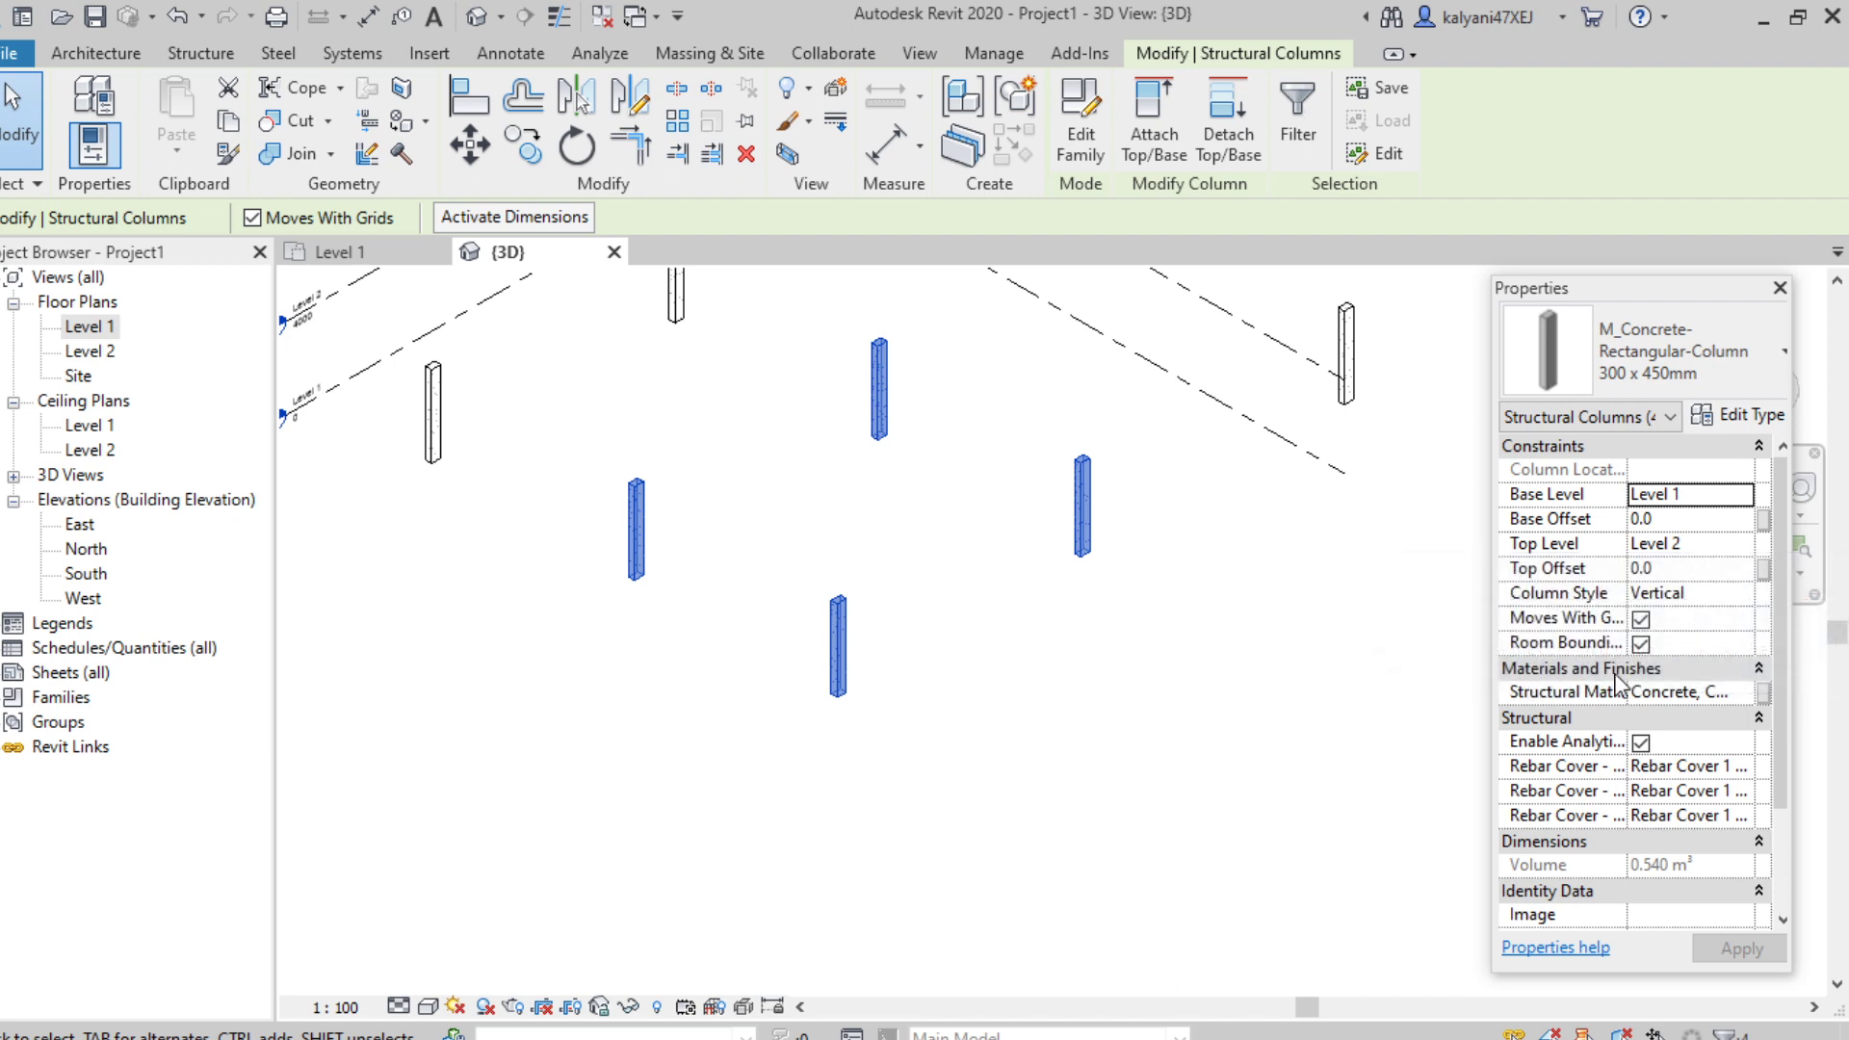
{"action": "left_click", "coordinate": [1706, 691]}
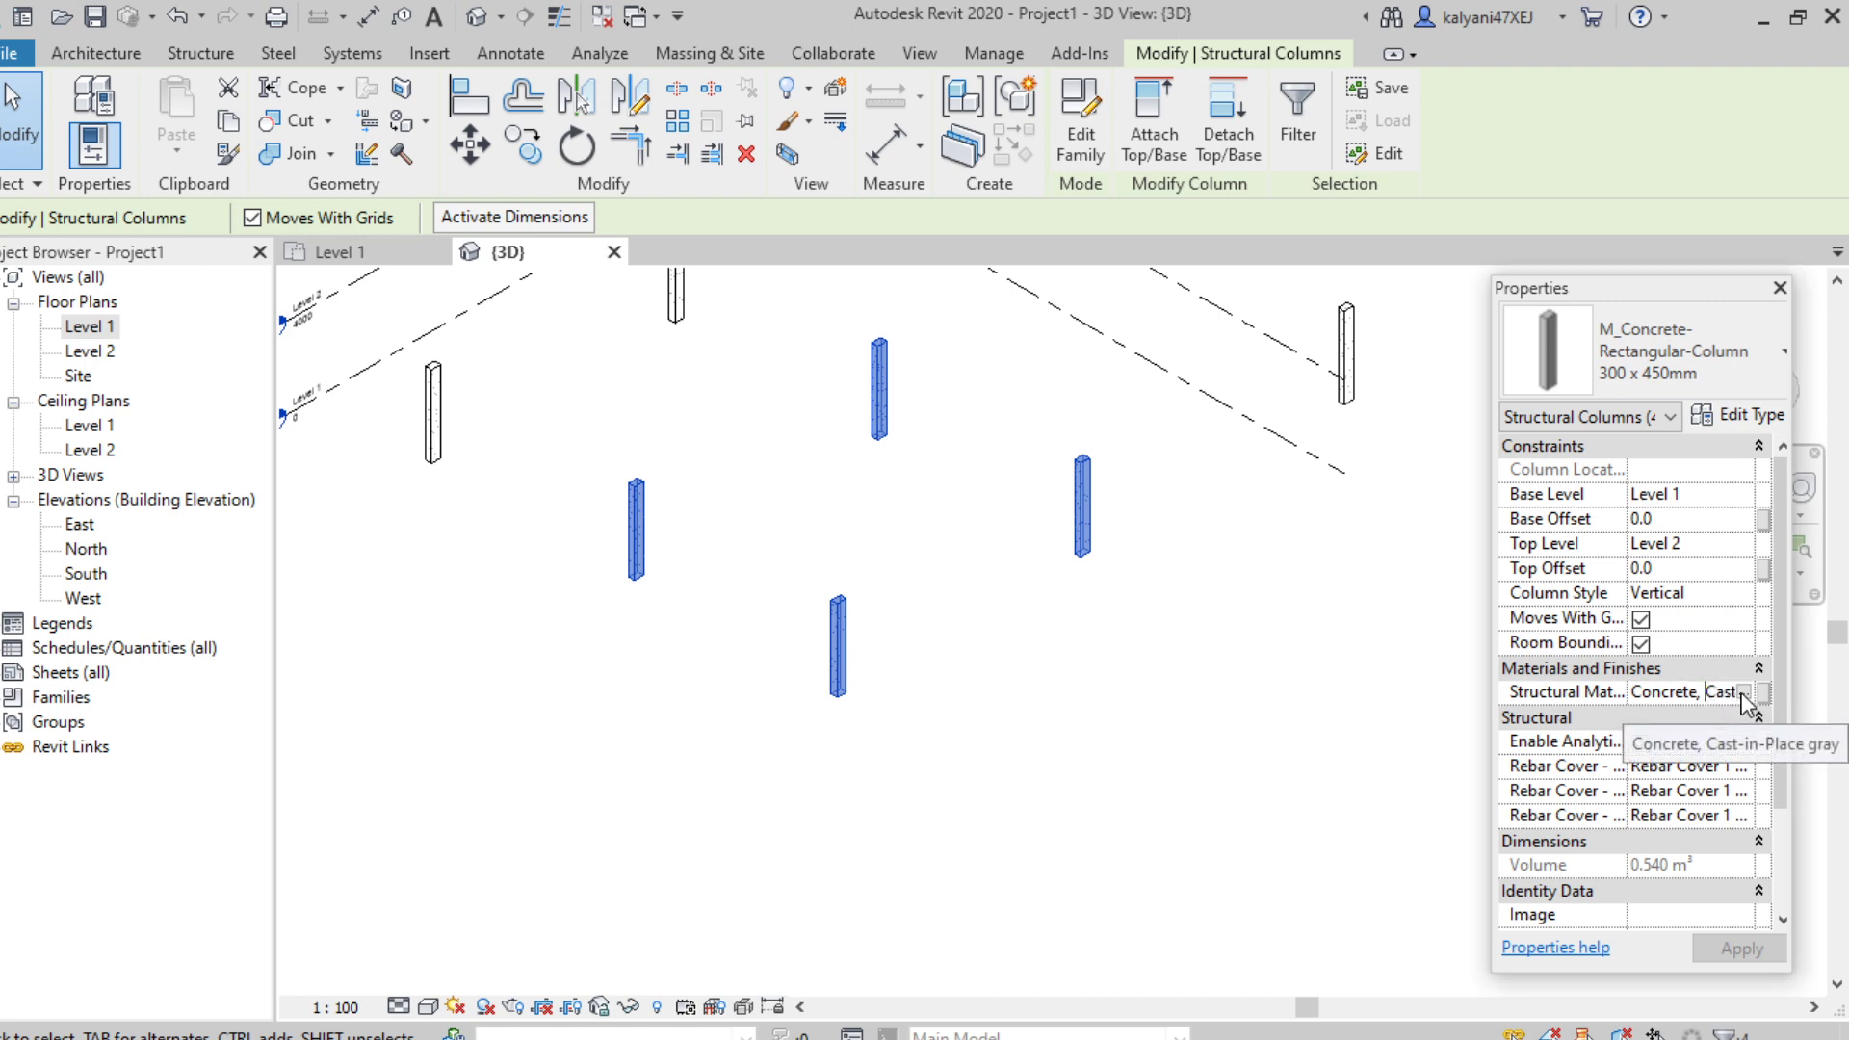
{"action": "key", "text": "Right"}
{"action": "key", "text": "Right"}
{"action": "key", "text": "Right"}
{"action": "key", "text": "Right"}
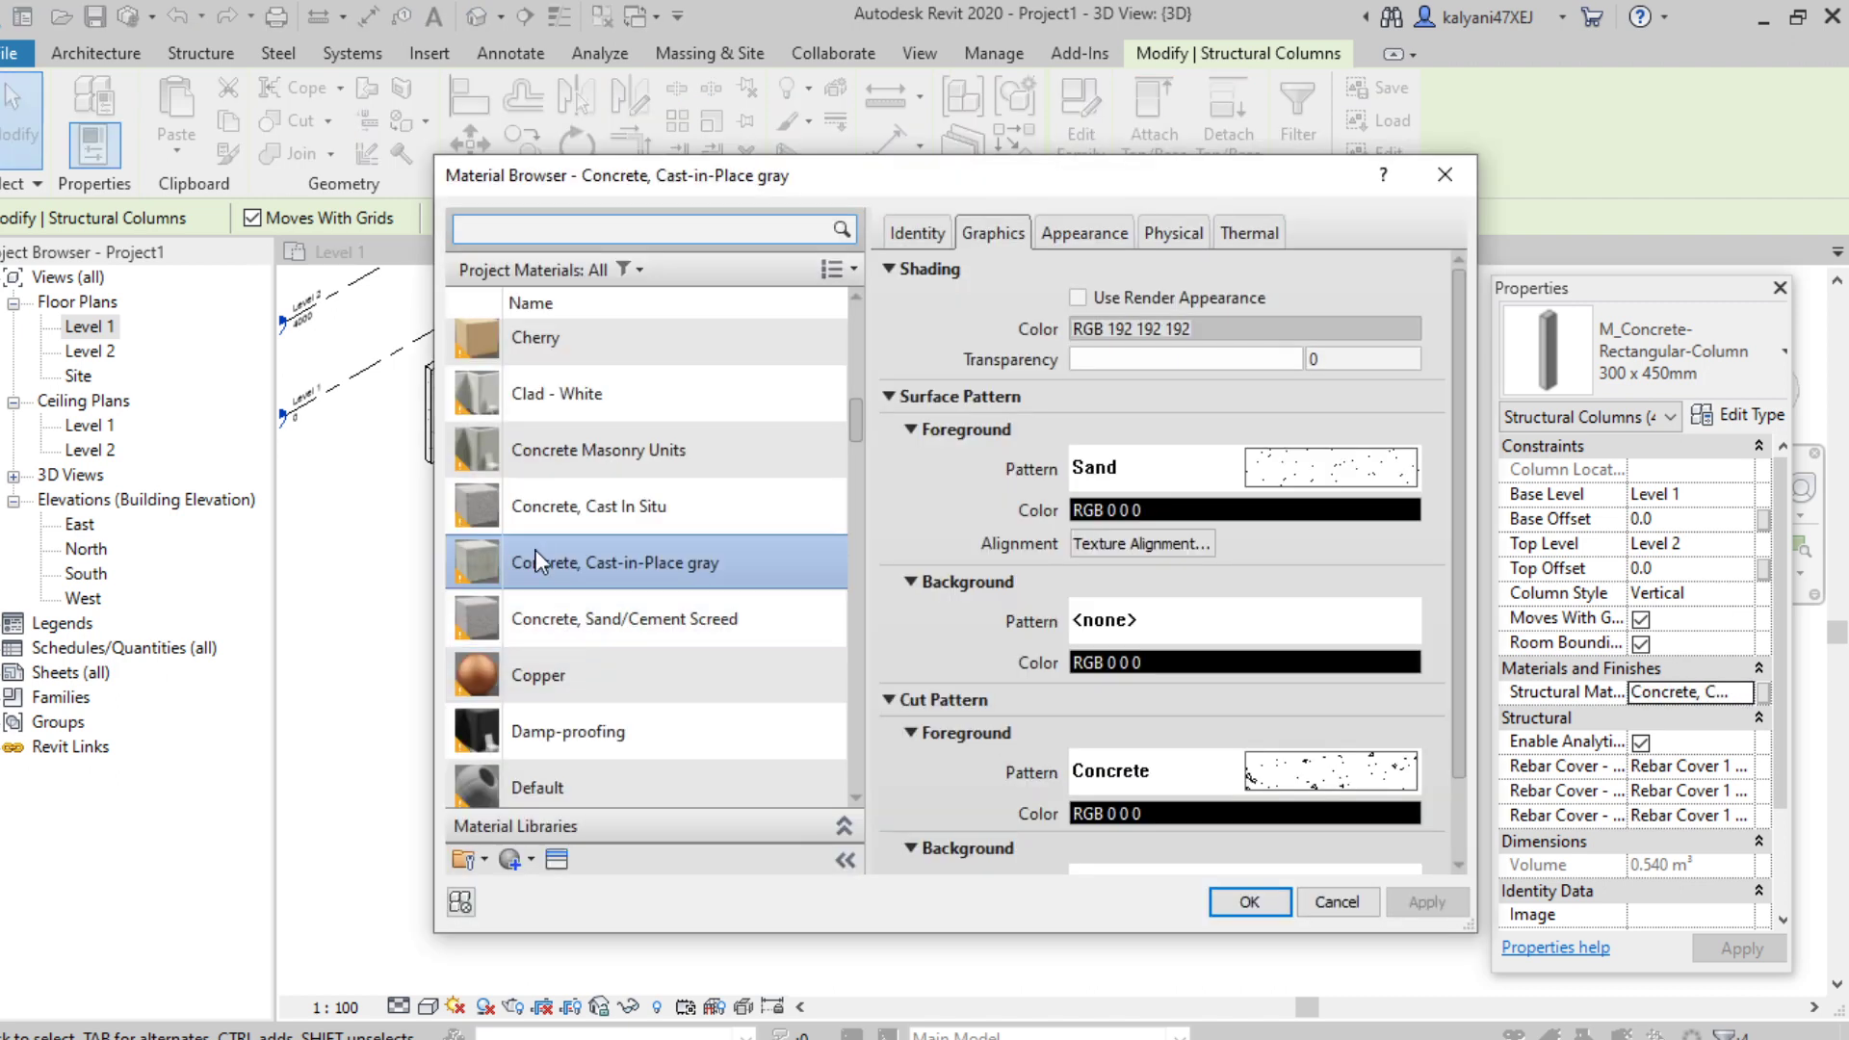
Step: Assign Brick, Common as the four columns' structural material and clear the selection
{"action": "scroll", "coordinate": [603, 599], "scroll_direction": "up", "scroll_amount": 5}
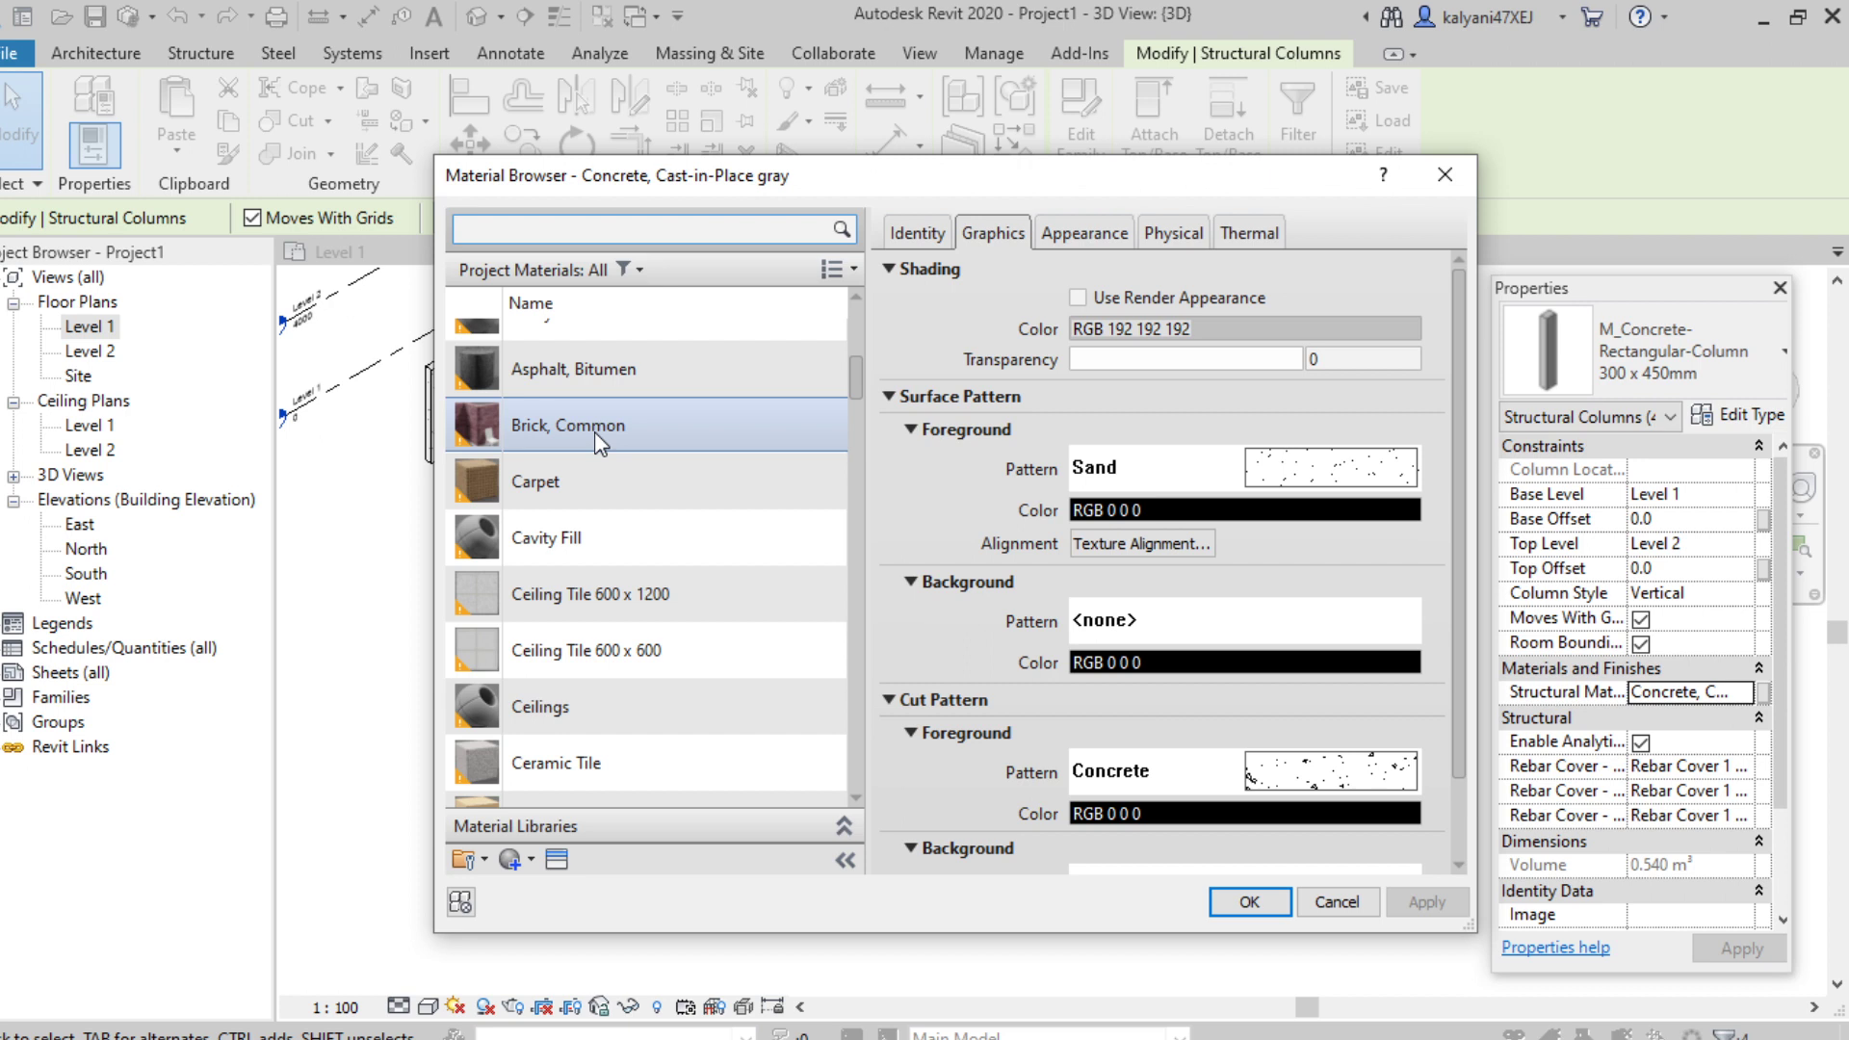
{"action": "key", "text": "Escape"}
{"action": "key", "text": "Escape"}
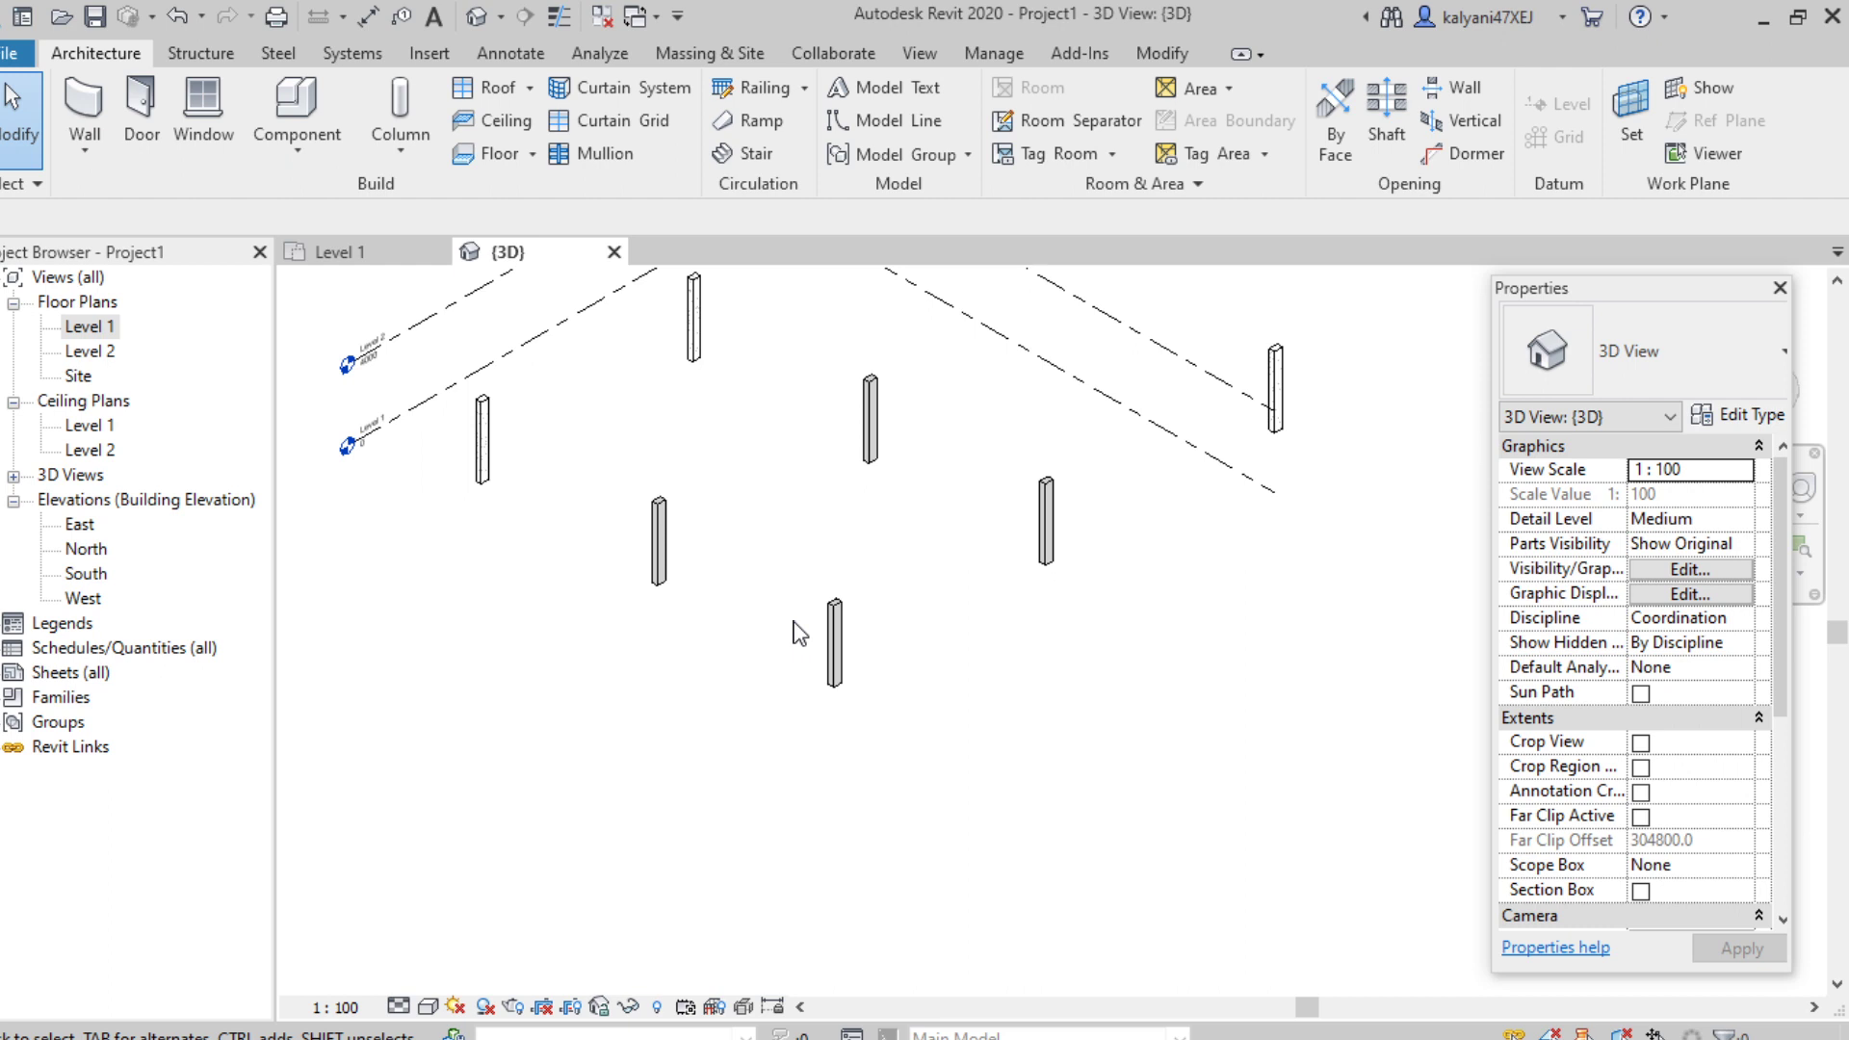
{"action": "scroll", "coordinate": [828, 640], "scroll_direction": "up", "scroll_amount": 10}
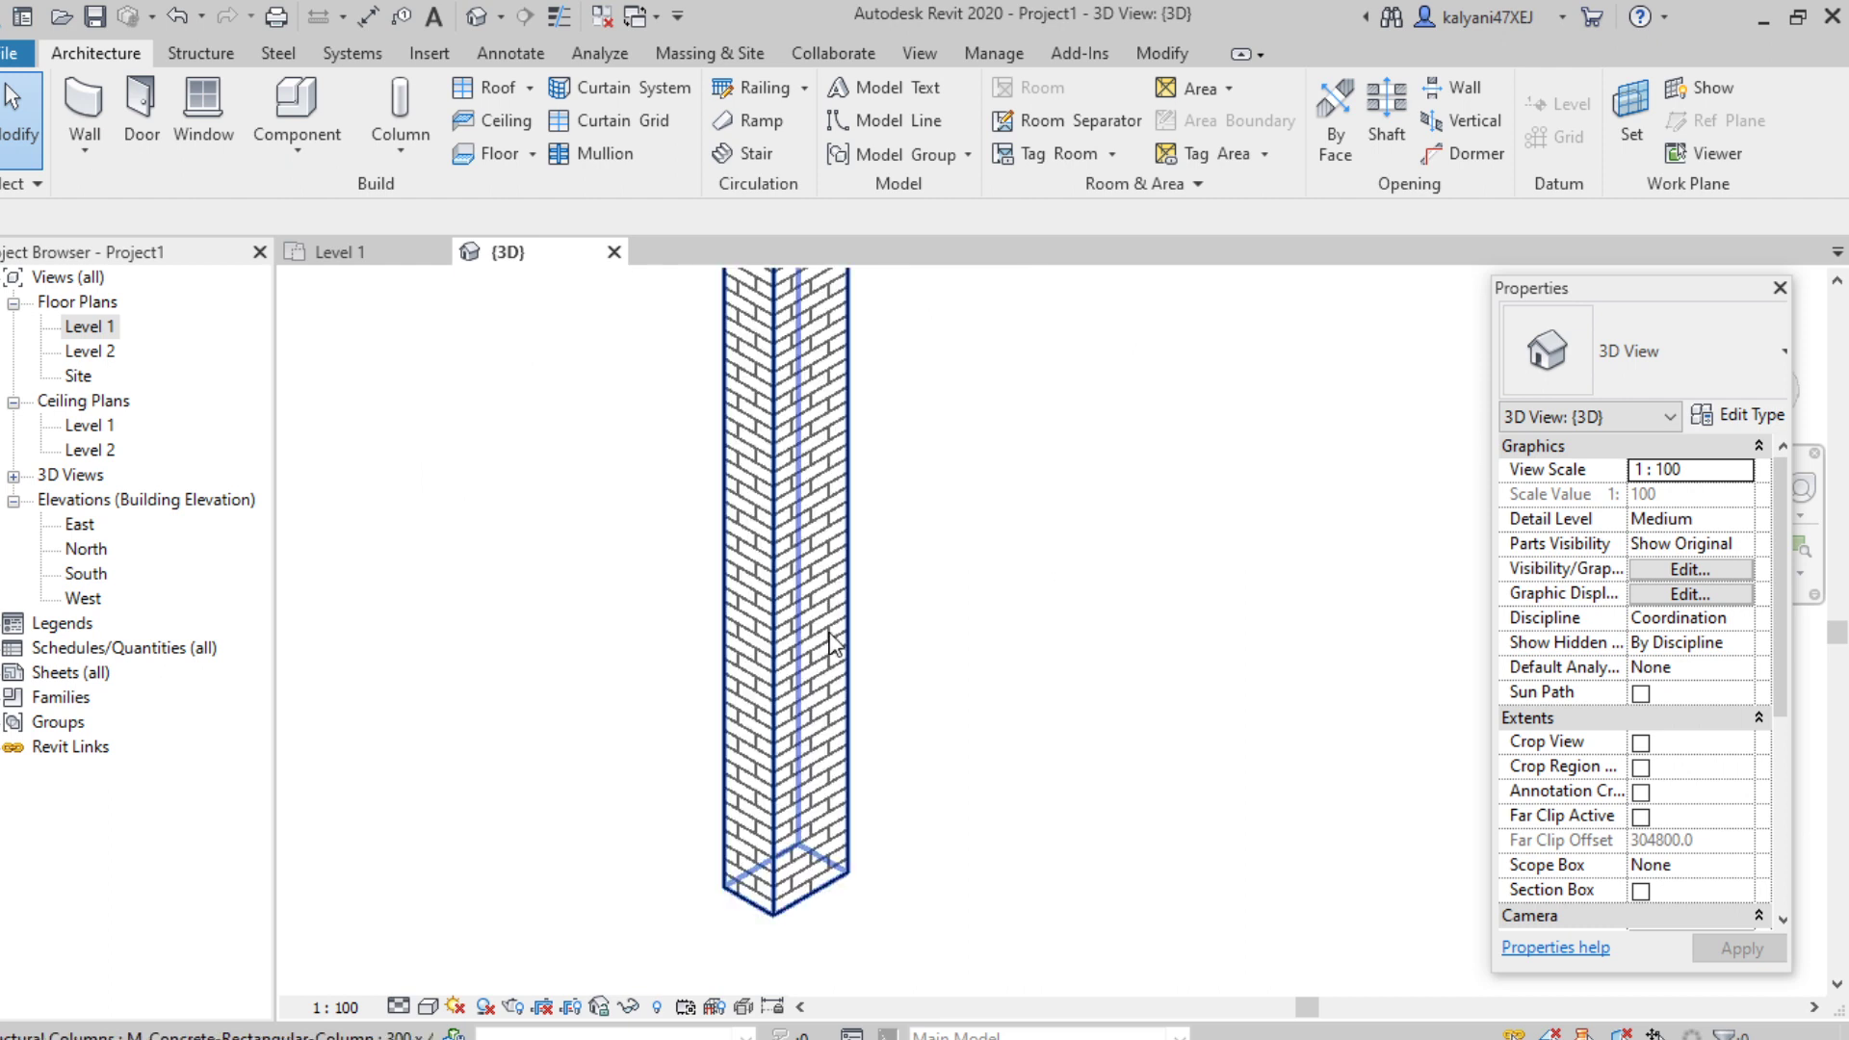
{"action": "scroll", "coordinate": [830, 643], "scroll_direction": "down", "scroll_amount": 5}
{"action": "scroll", "coordinate": [810, 785], "scroll_direction": "up", "scroll_amount": 2}
{"action": "scroll", "coordinate": [811, 784], "scroll_direction": "down", "scroll_amount": 4}
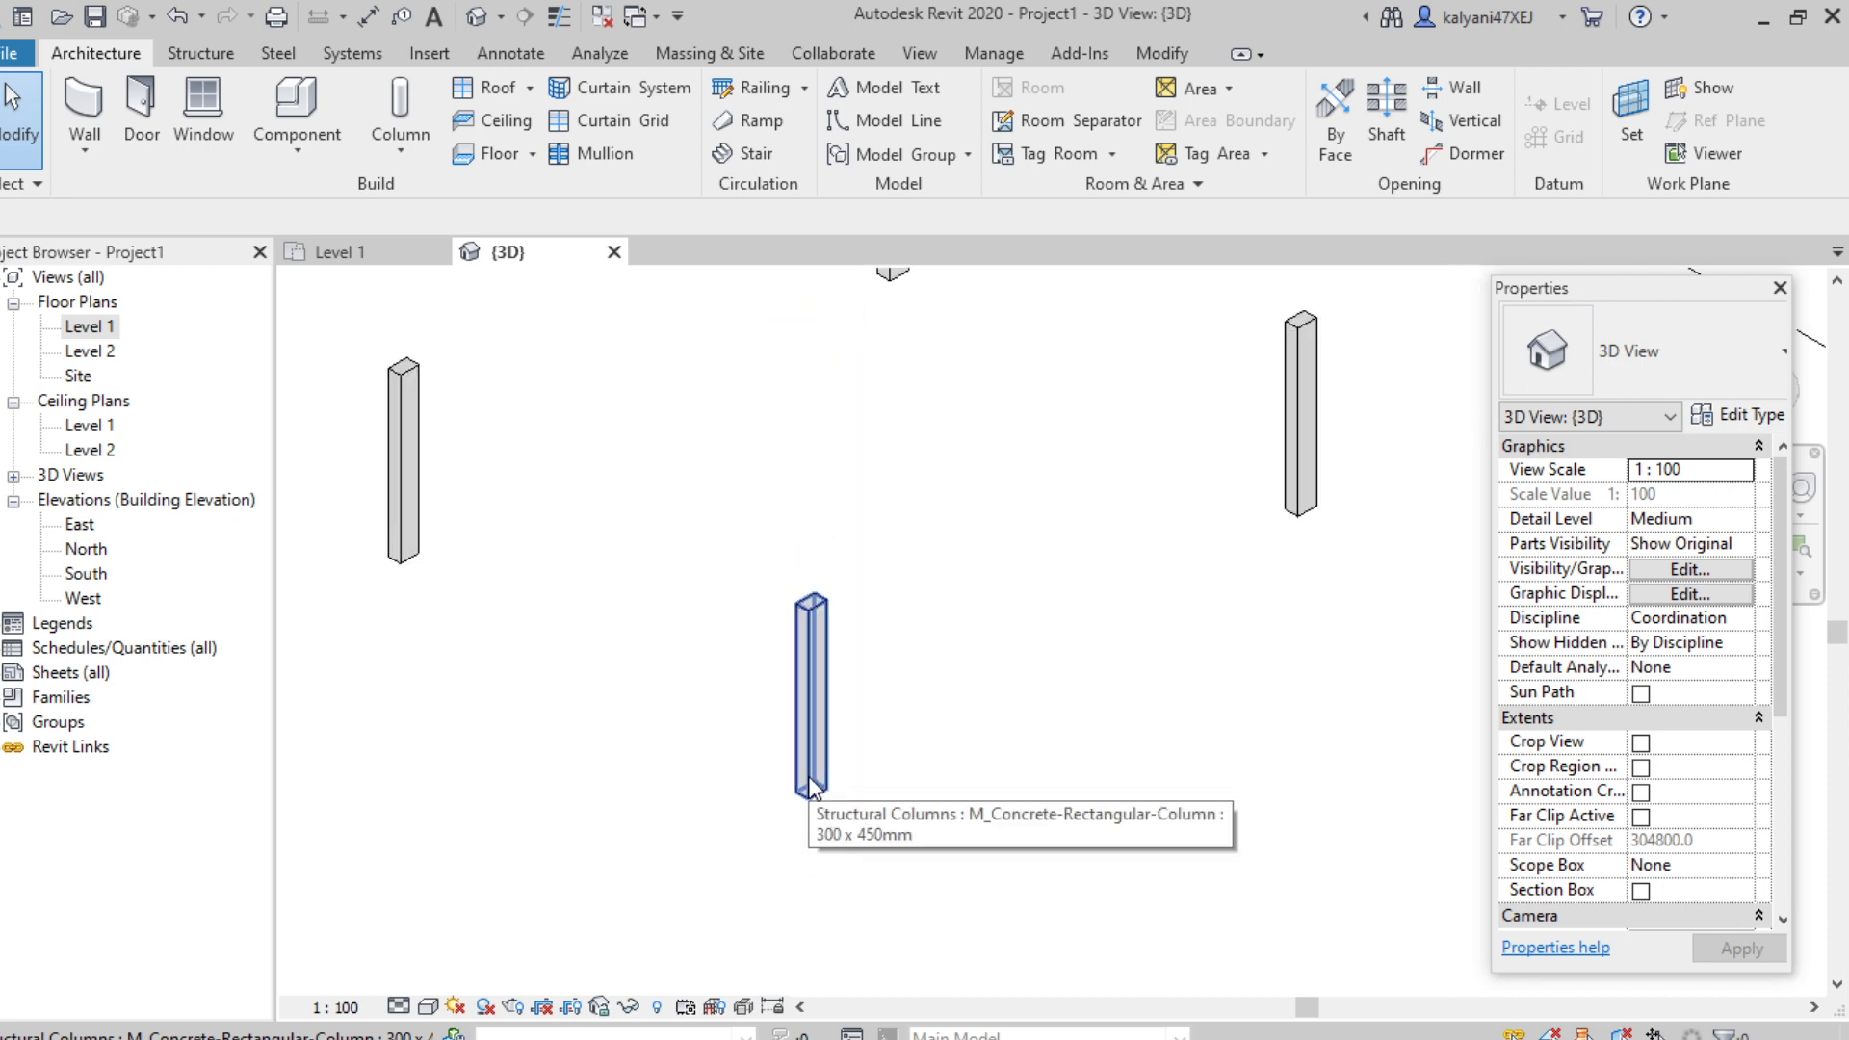
Step: Set the 3D view to Fine detail level and Realistic visual style
{"action": "left_click", "coordinate": [397, 1006]}
{"action": "left_click", "coordinate": [417, 977]}
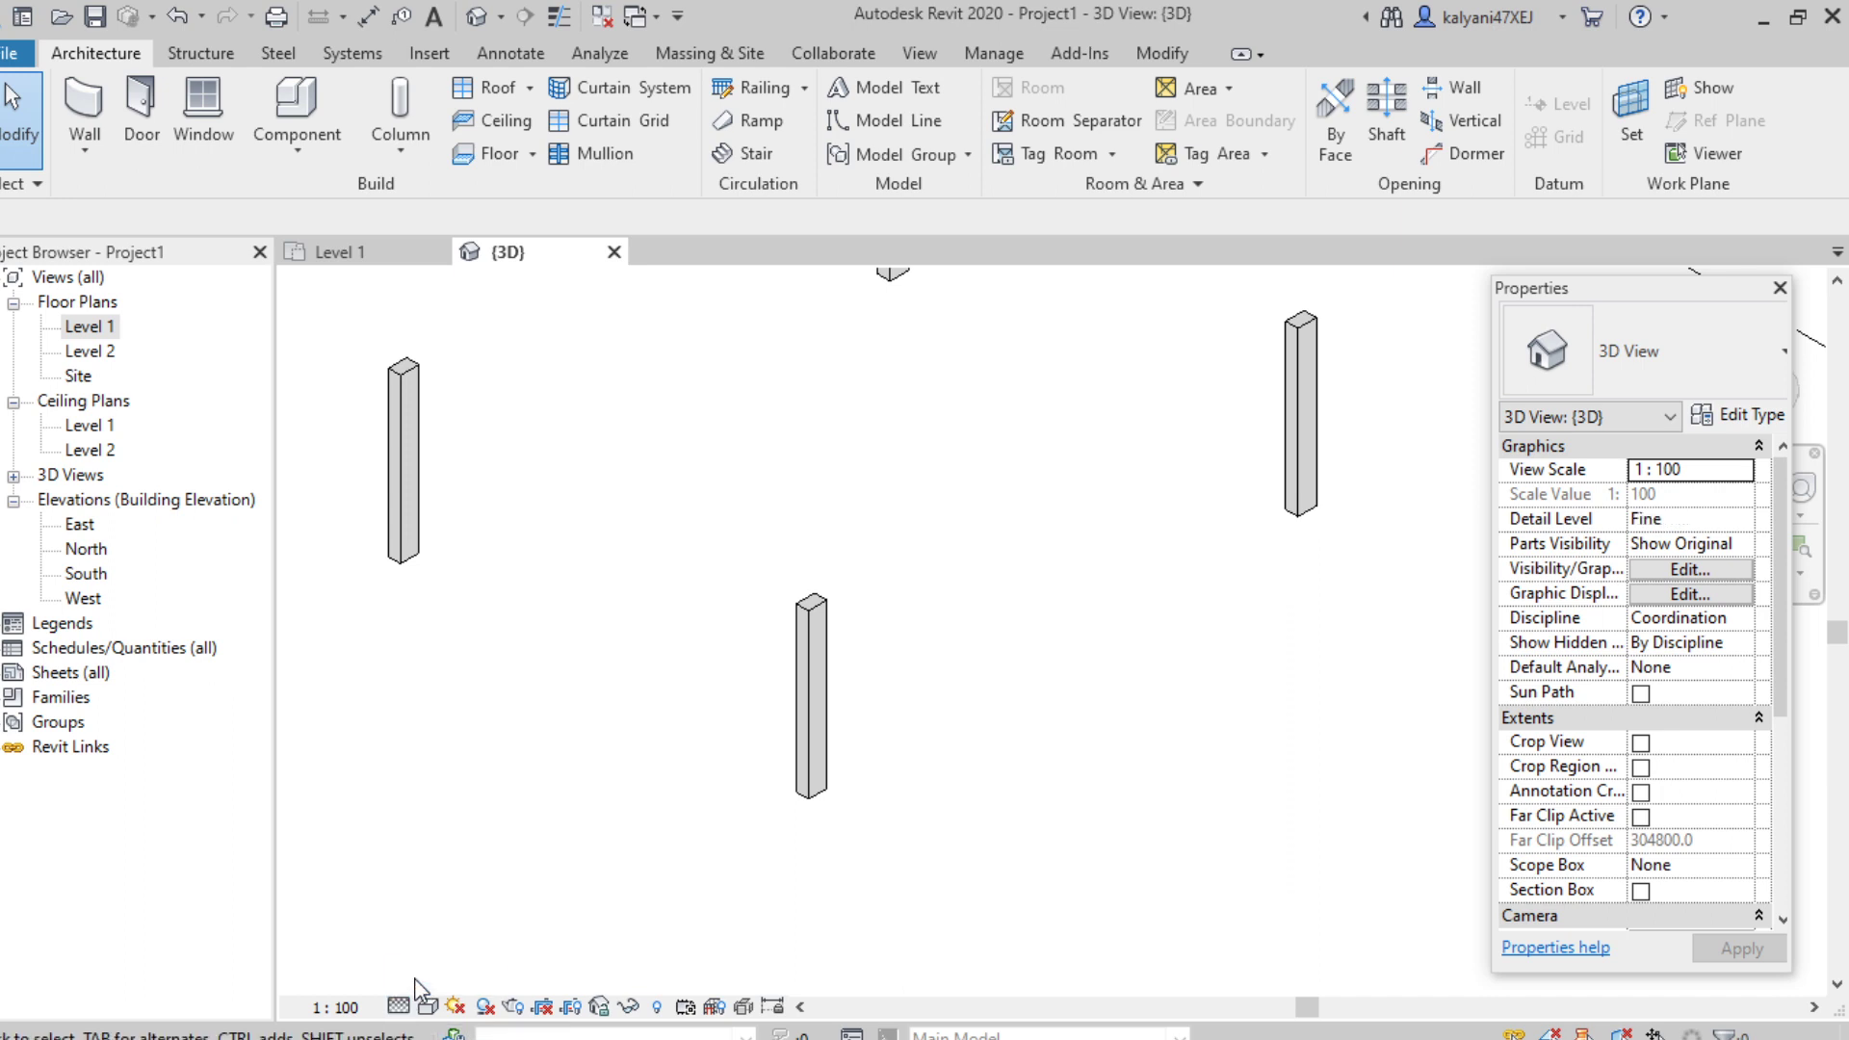
{"action": "left_click", "coordinate": [428, 1006]}
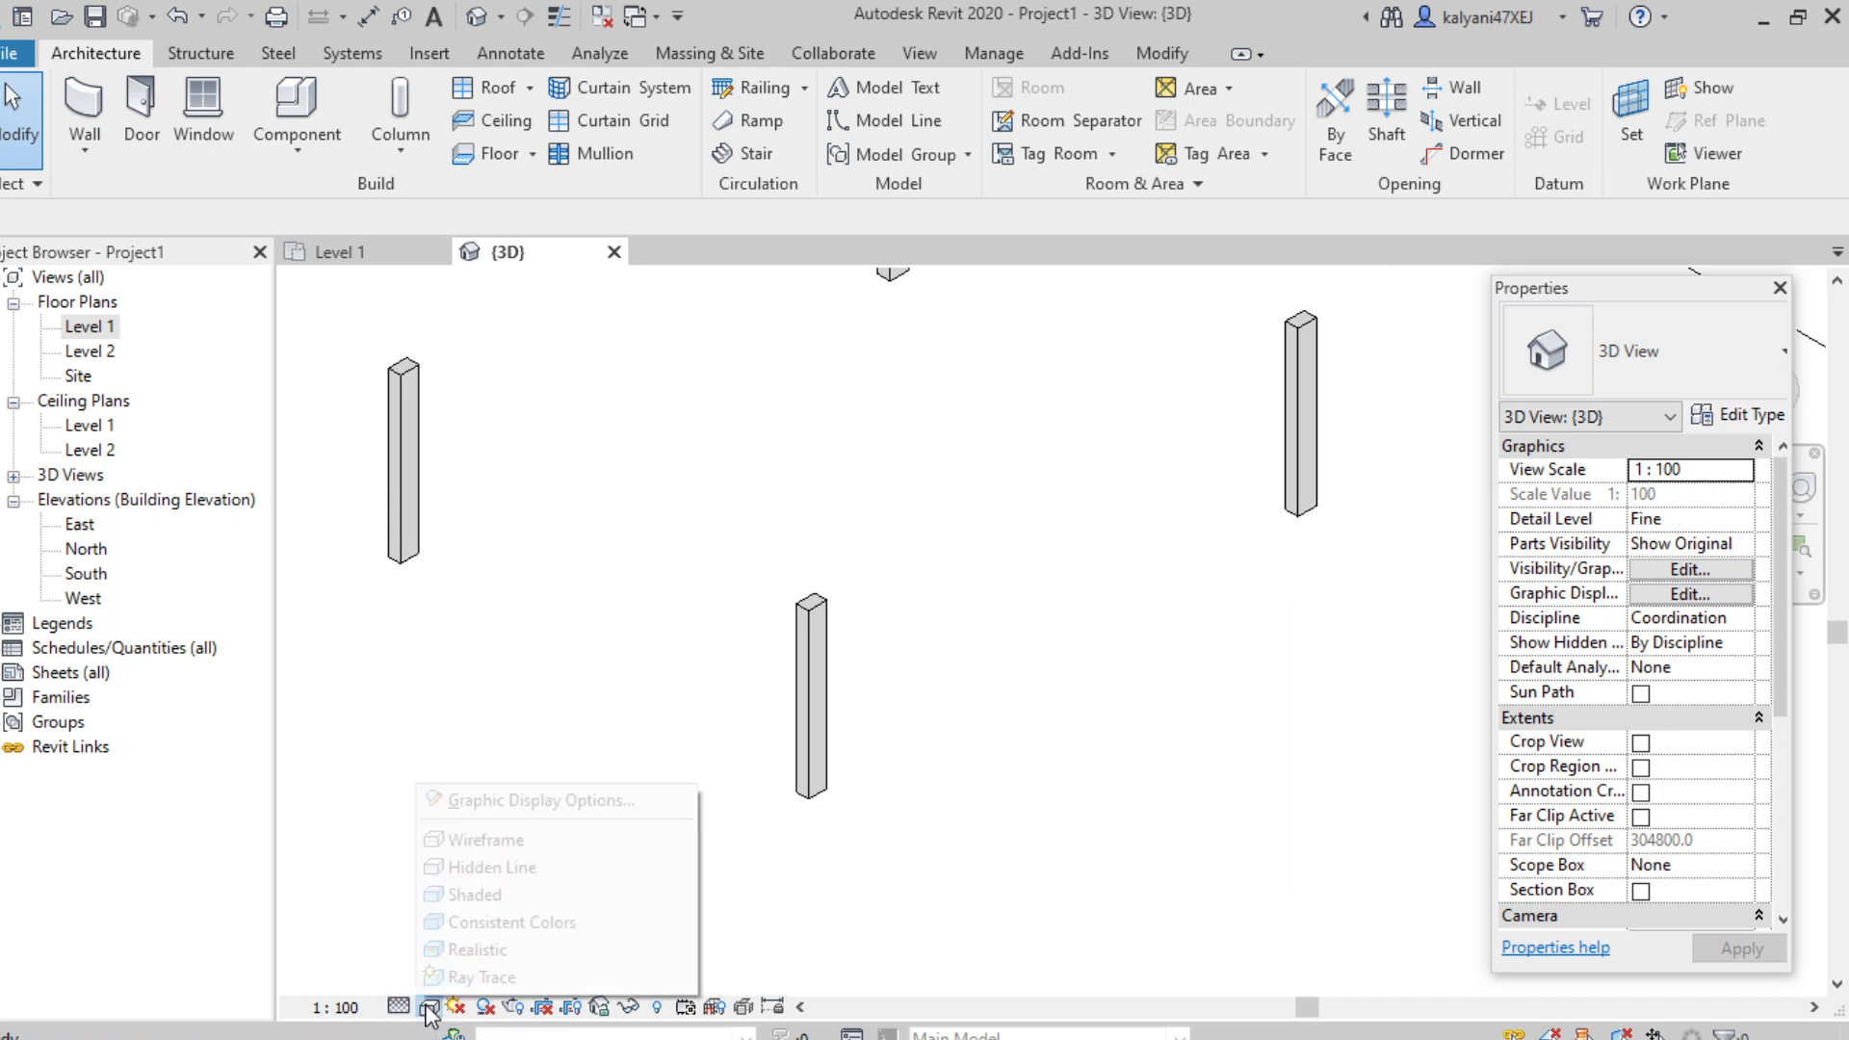
{"action": "left_click", "coordinate": [466, 949]}
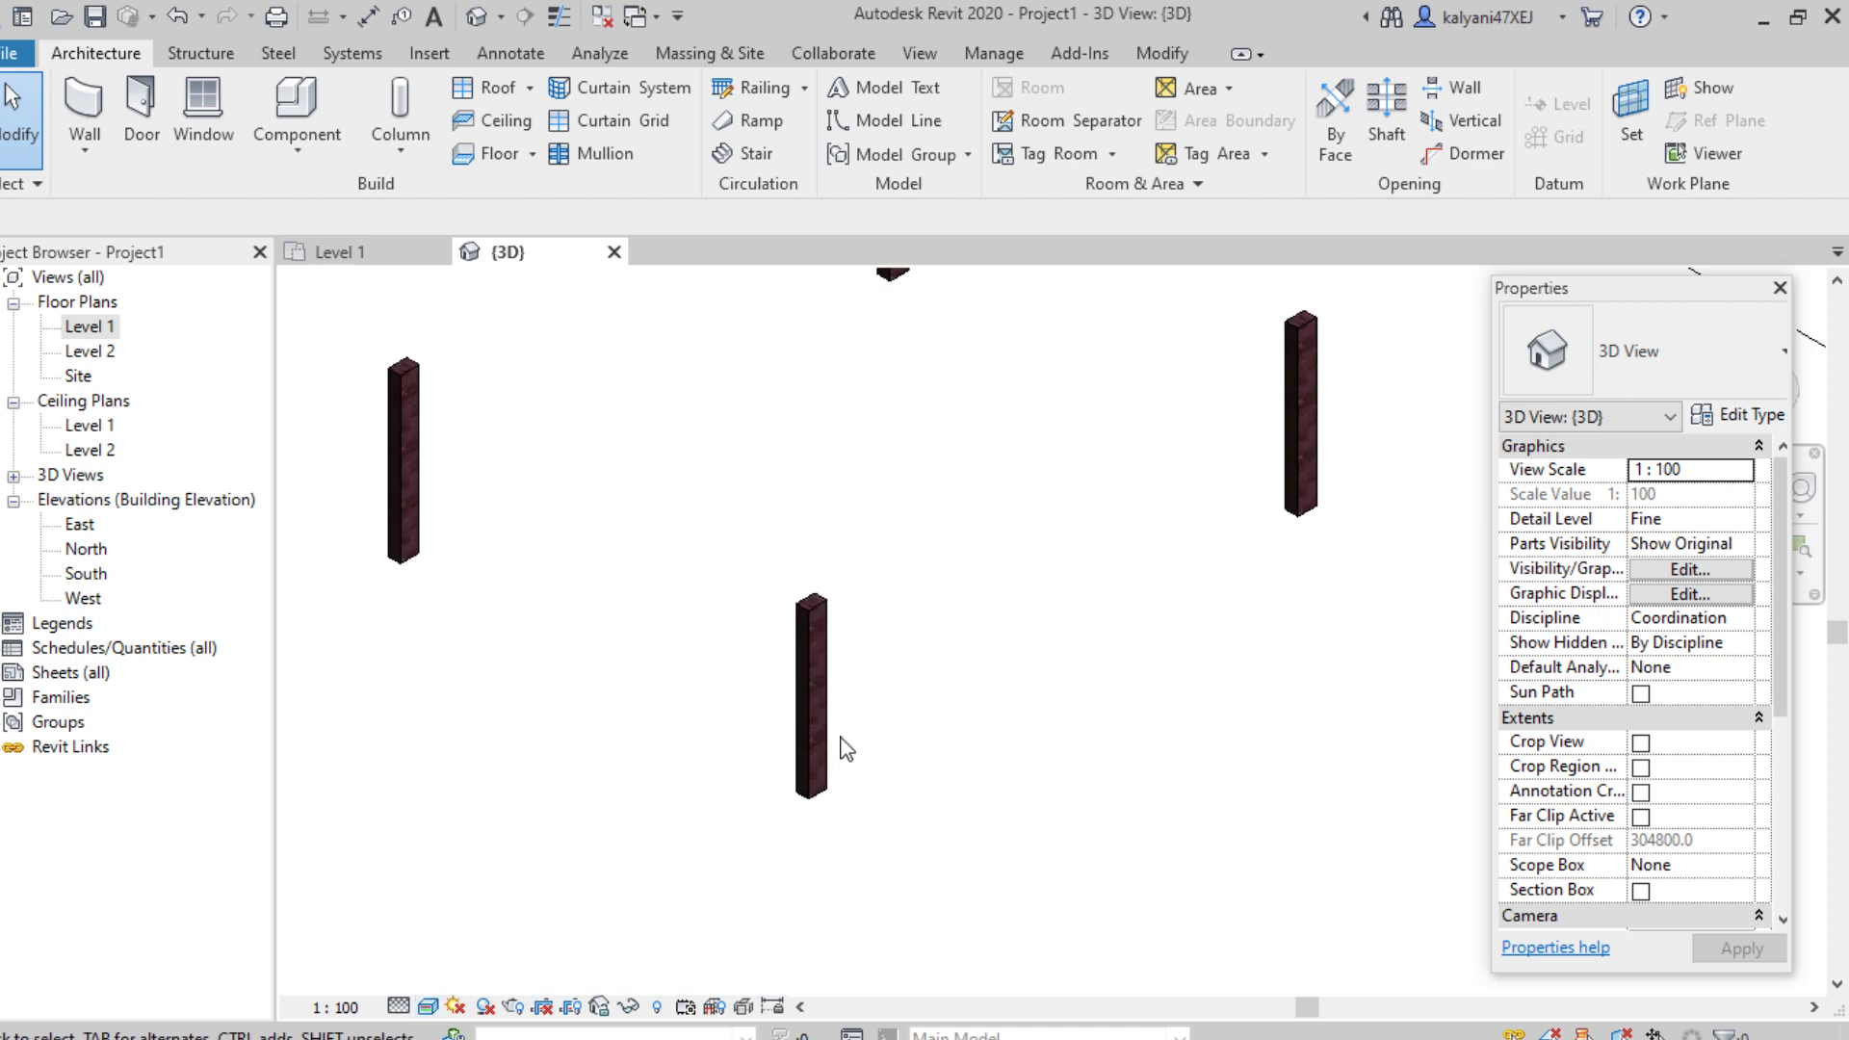
Step: Zoom in and select the front brick column
{"action": "scroll", "coordinate": [811, 777], "scroll_direction": "up", "scroll_amount": 4}
{"action": "scroll", "coordinate": [825, 788], "scroll_direction": "up", "scroll_amount": 2}
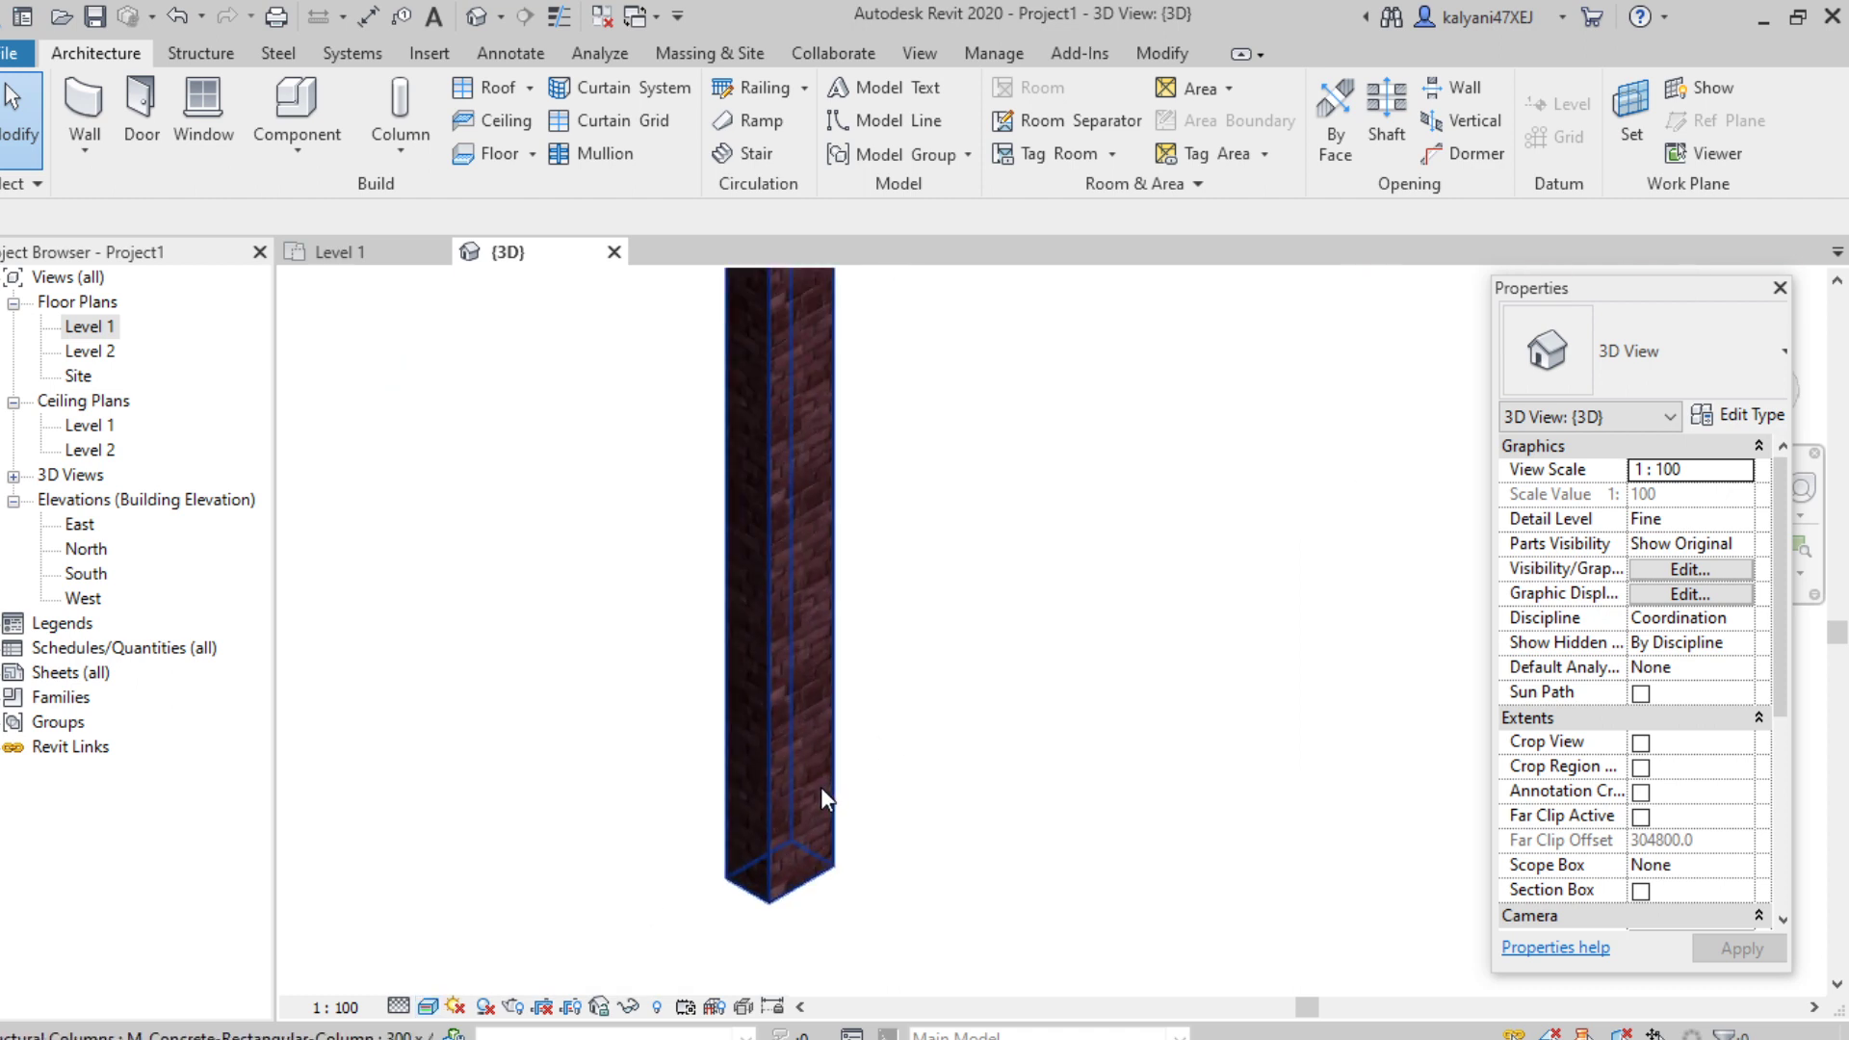
{"action": "scroll", "coordinate": [821, 789], "scroll_direction": "up", "scroll_amount": 2}
{"action": "scroll", "coordinate": [821, 790], "scroll_direction": "down", "scroll_amount": 8}
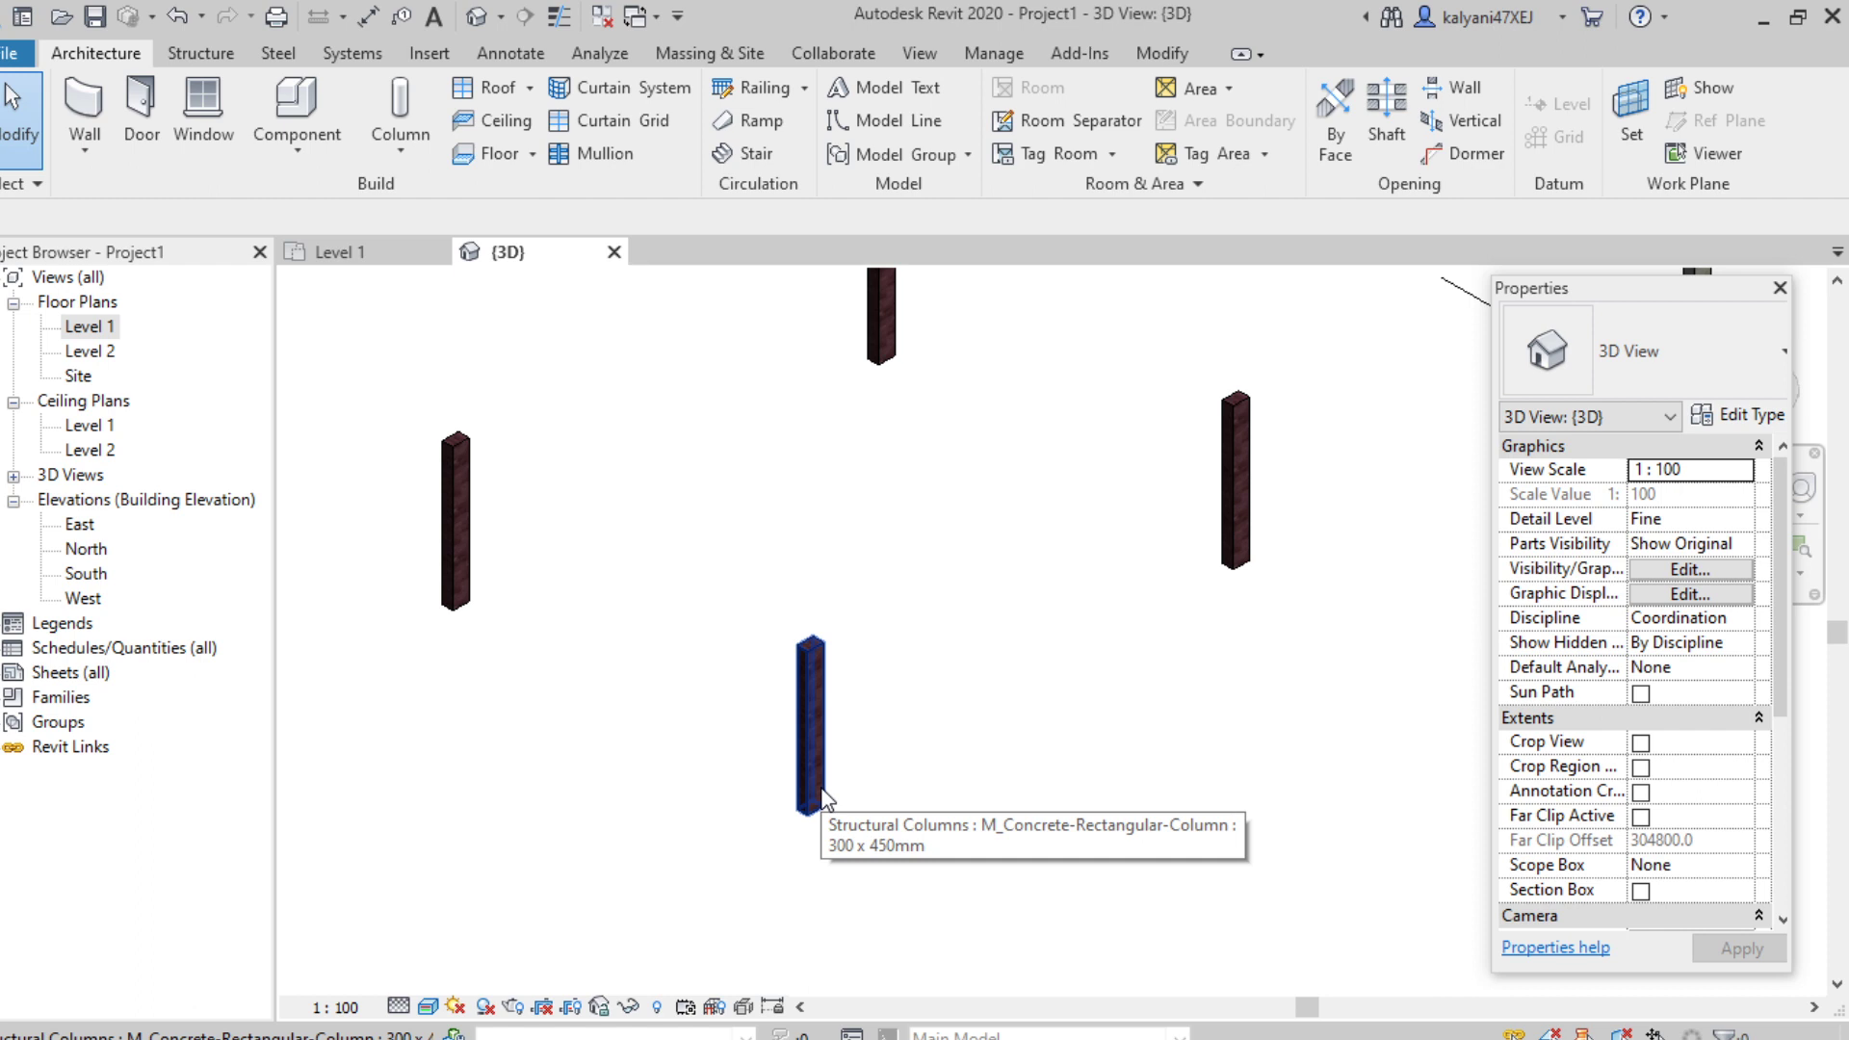
{"action": "left_click", "coordinate": [822, 776]}
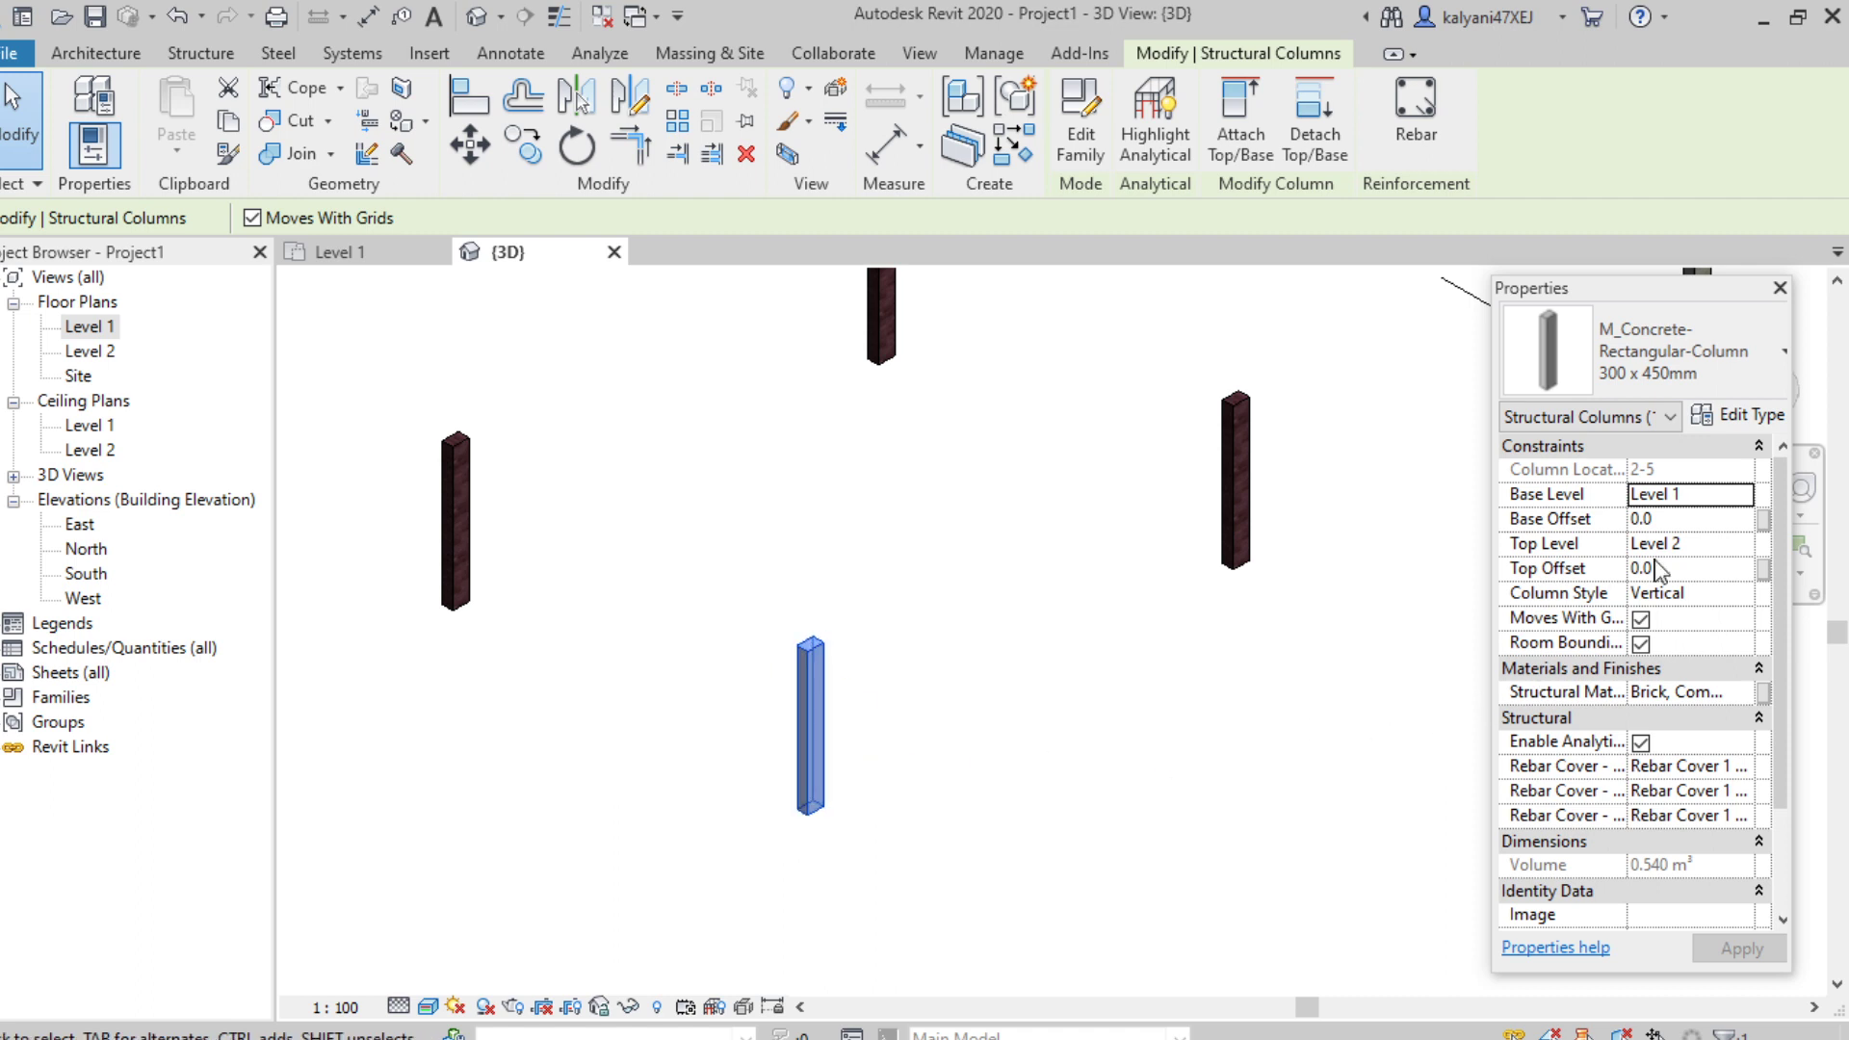
Step: Open Edit Type for the M_Concrete-Rectangular-Column 300 x 450mm type
{"action": "left_click", "coordinate": [1746, 416]}
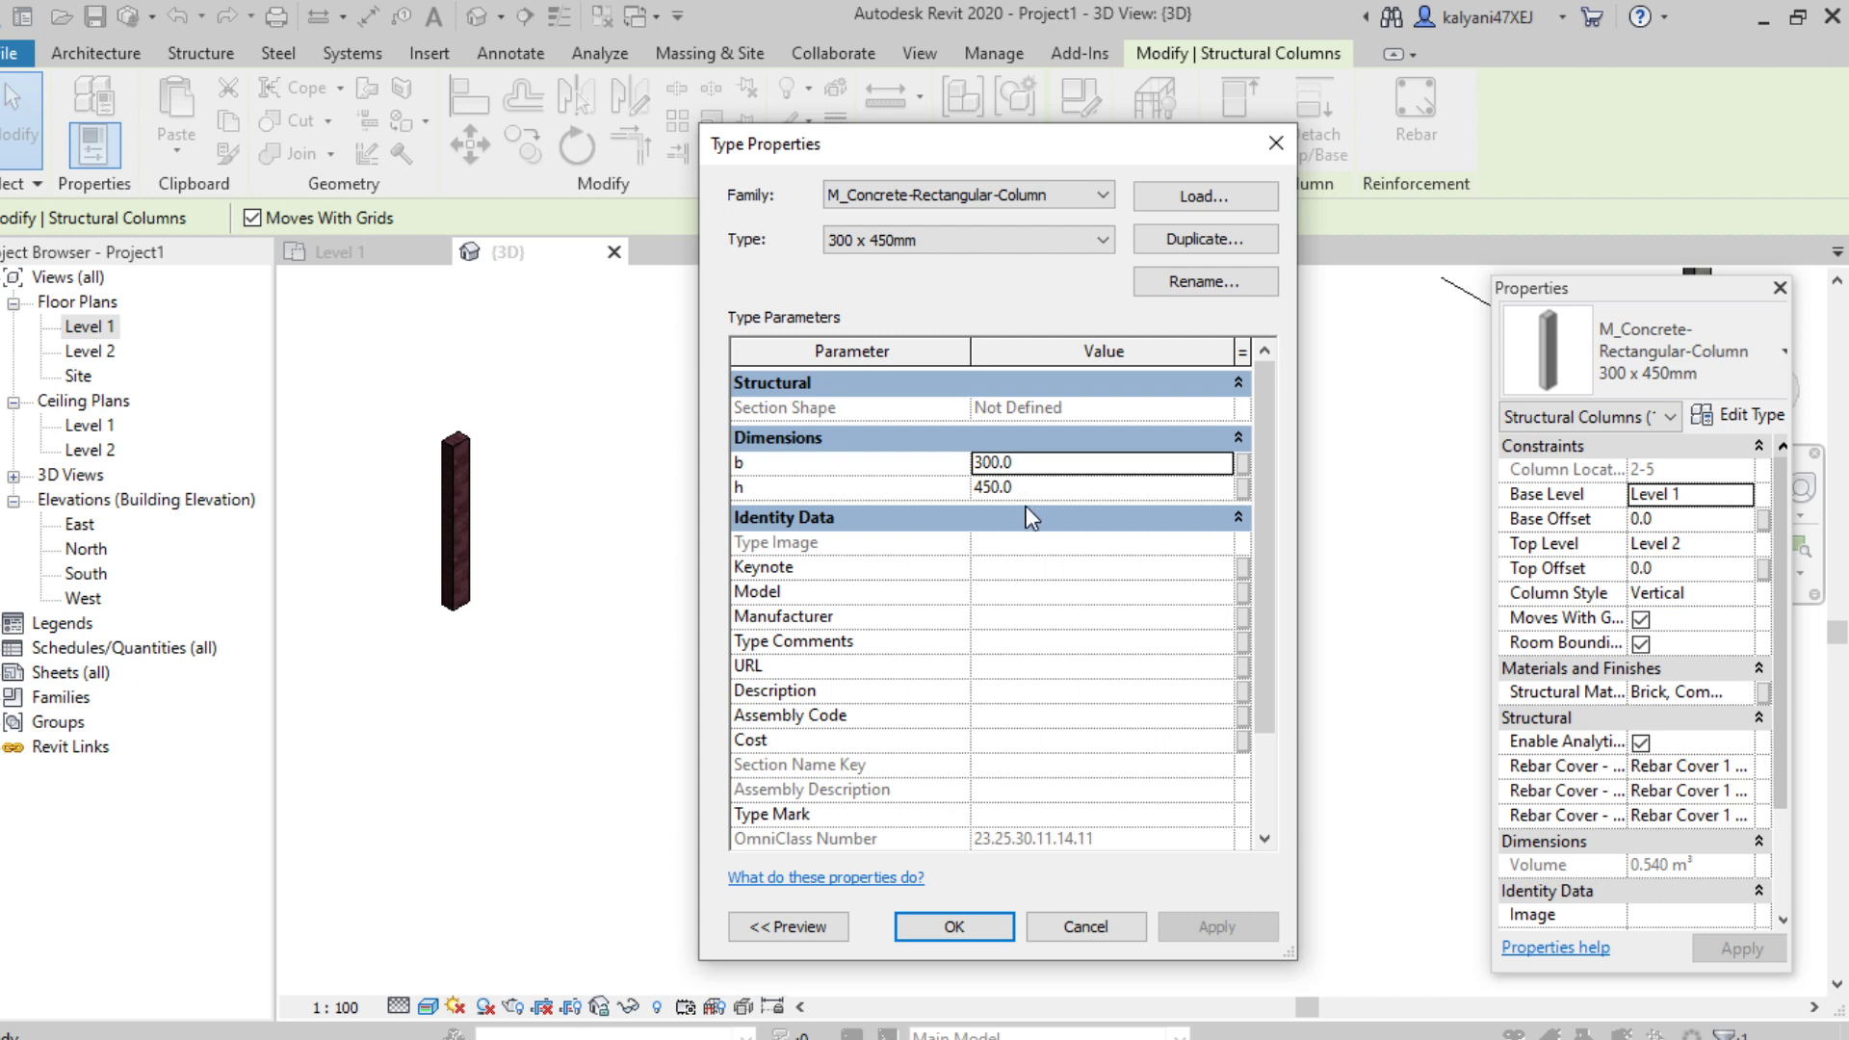
Step: Load M_Concrete-Round-Column from the Concrete folder and apply its 300mm type to the column
{"action": "left_click", "coordinate": [1195, 199]}
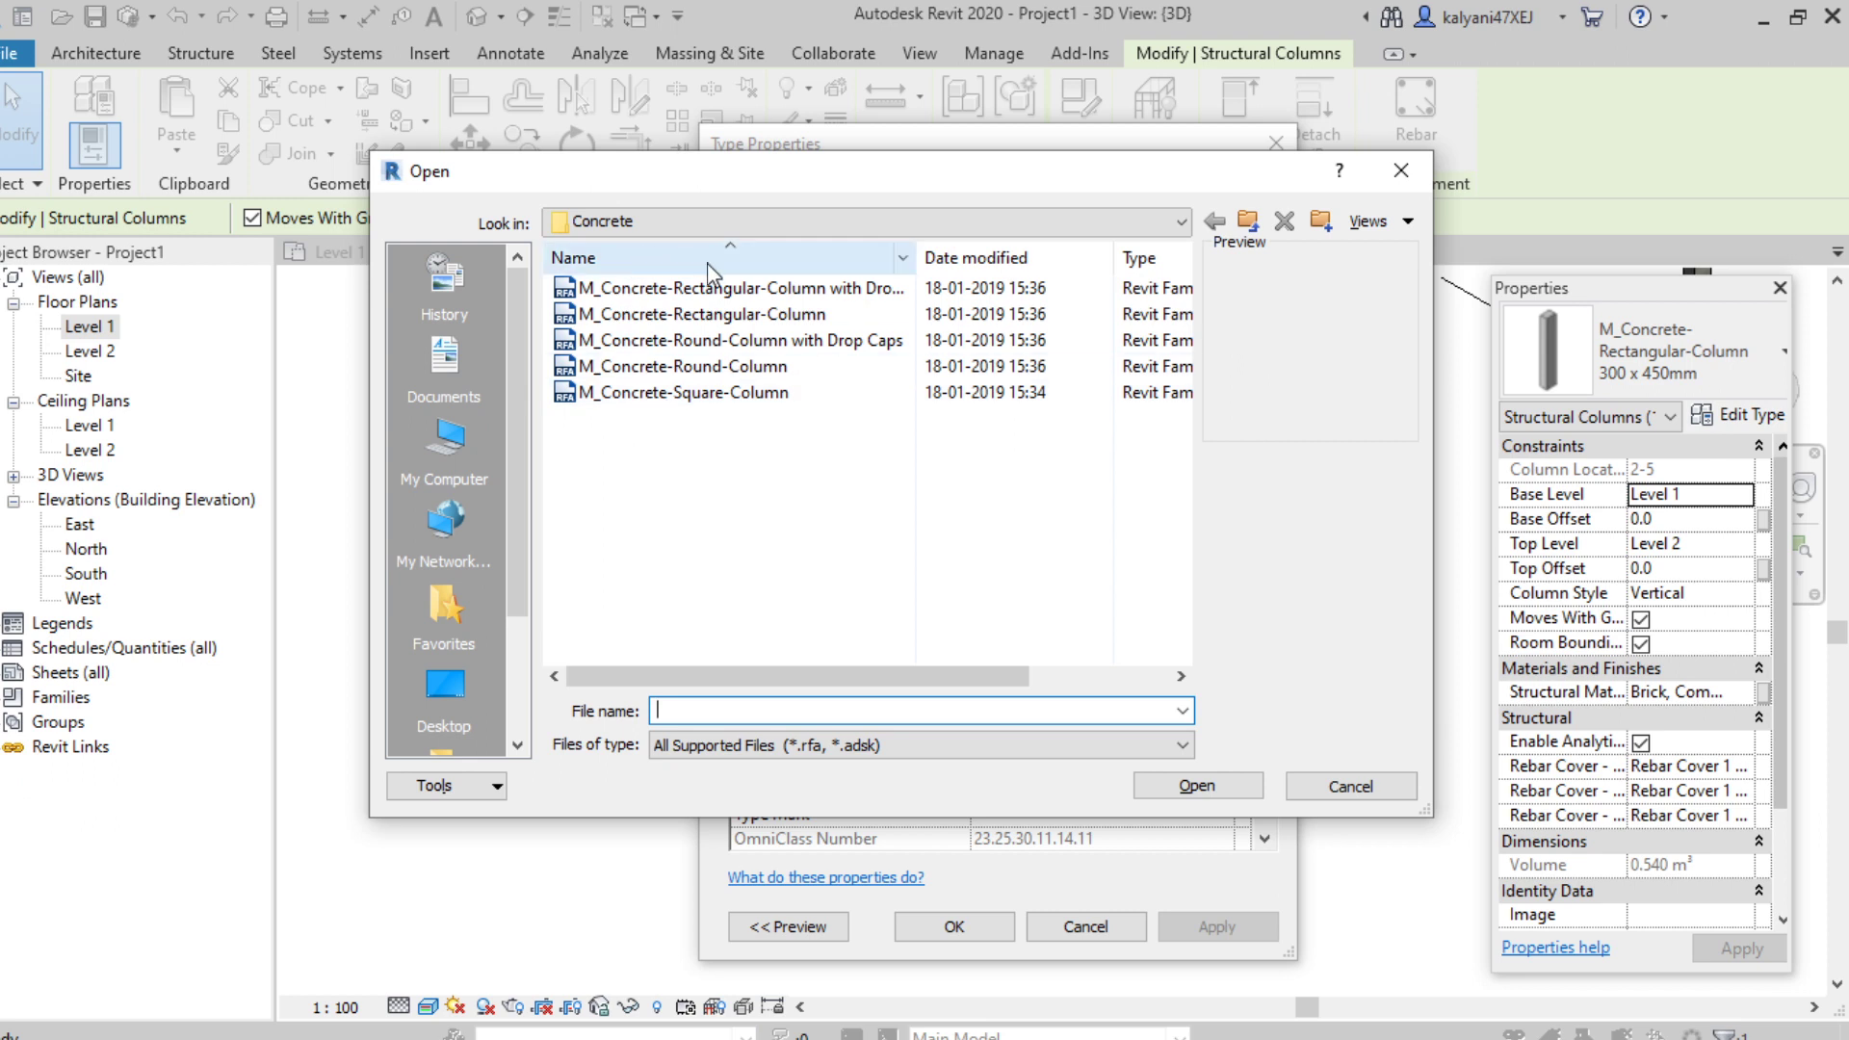
{"action": "left_click", "coordinate": [735, 369]}
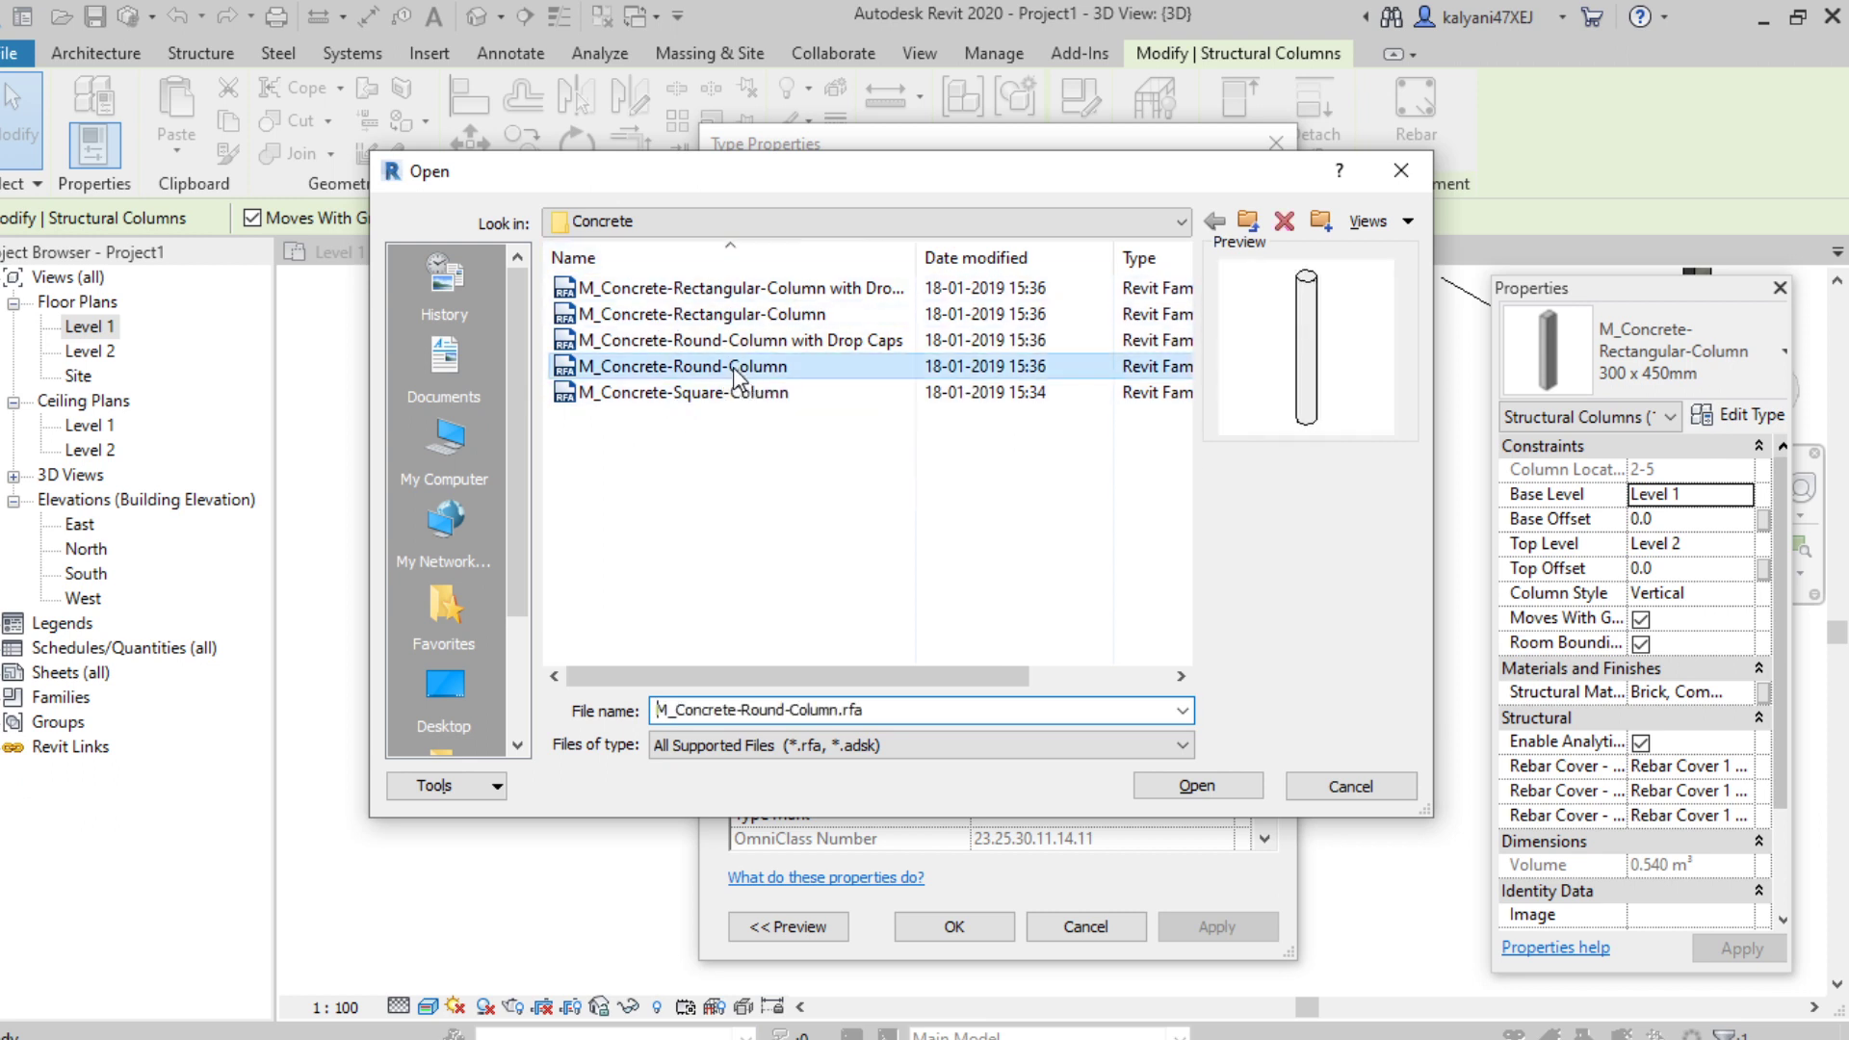
{"action": "left_click", "coordinate": [1197, 787]}
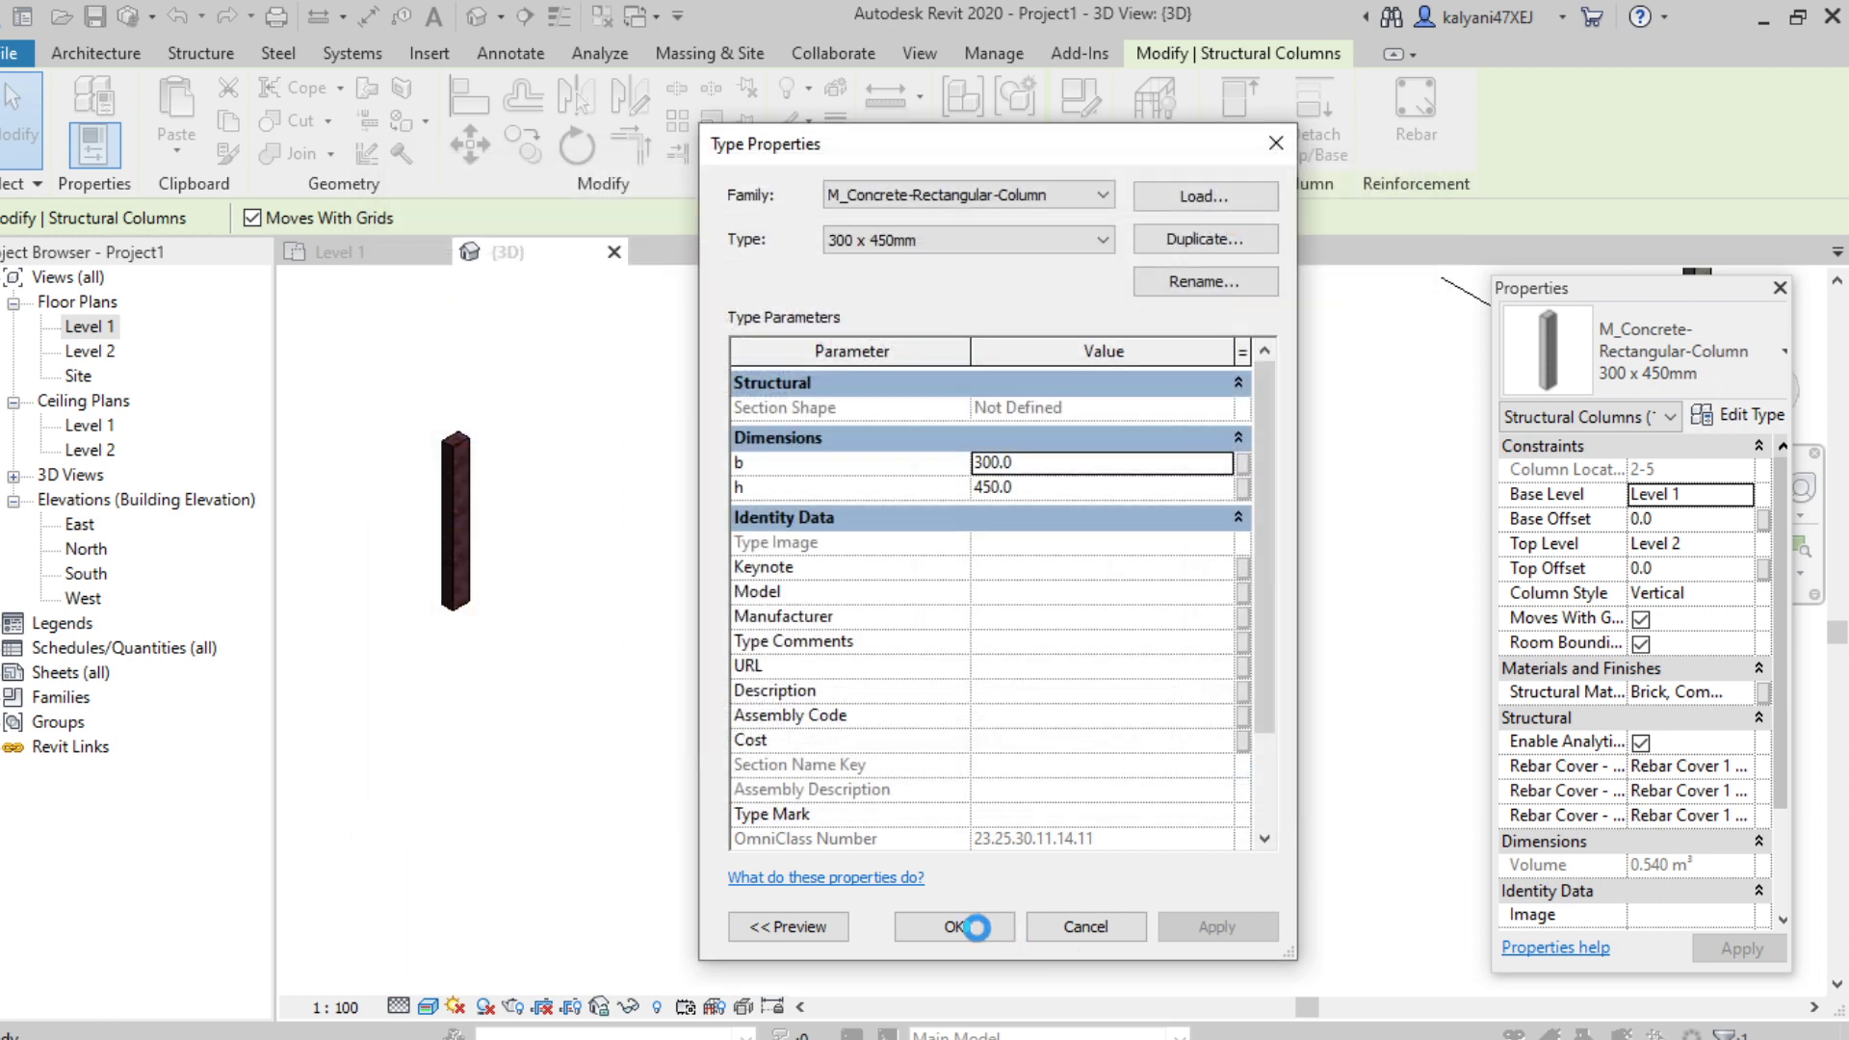
{"action": "left_click", "coordinate": [953, 926]}
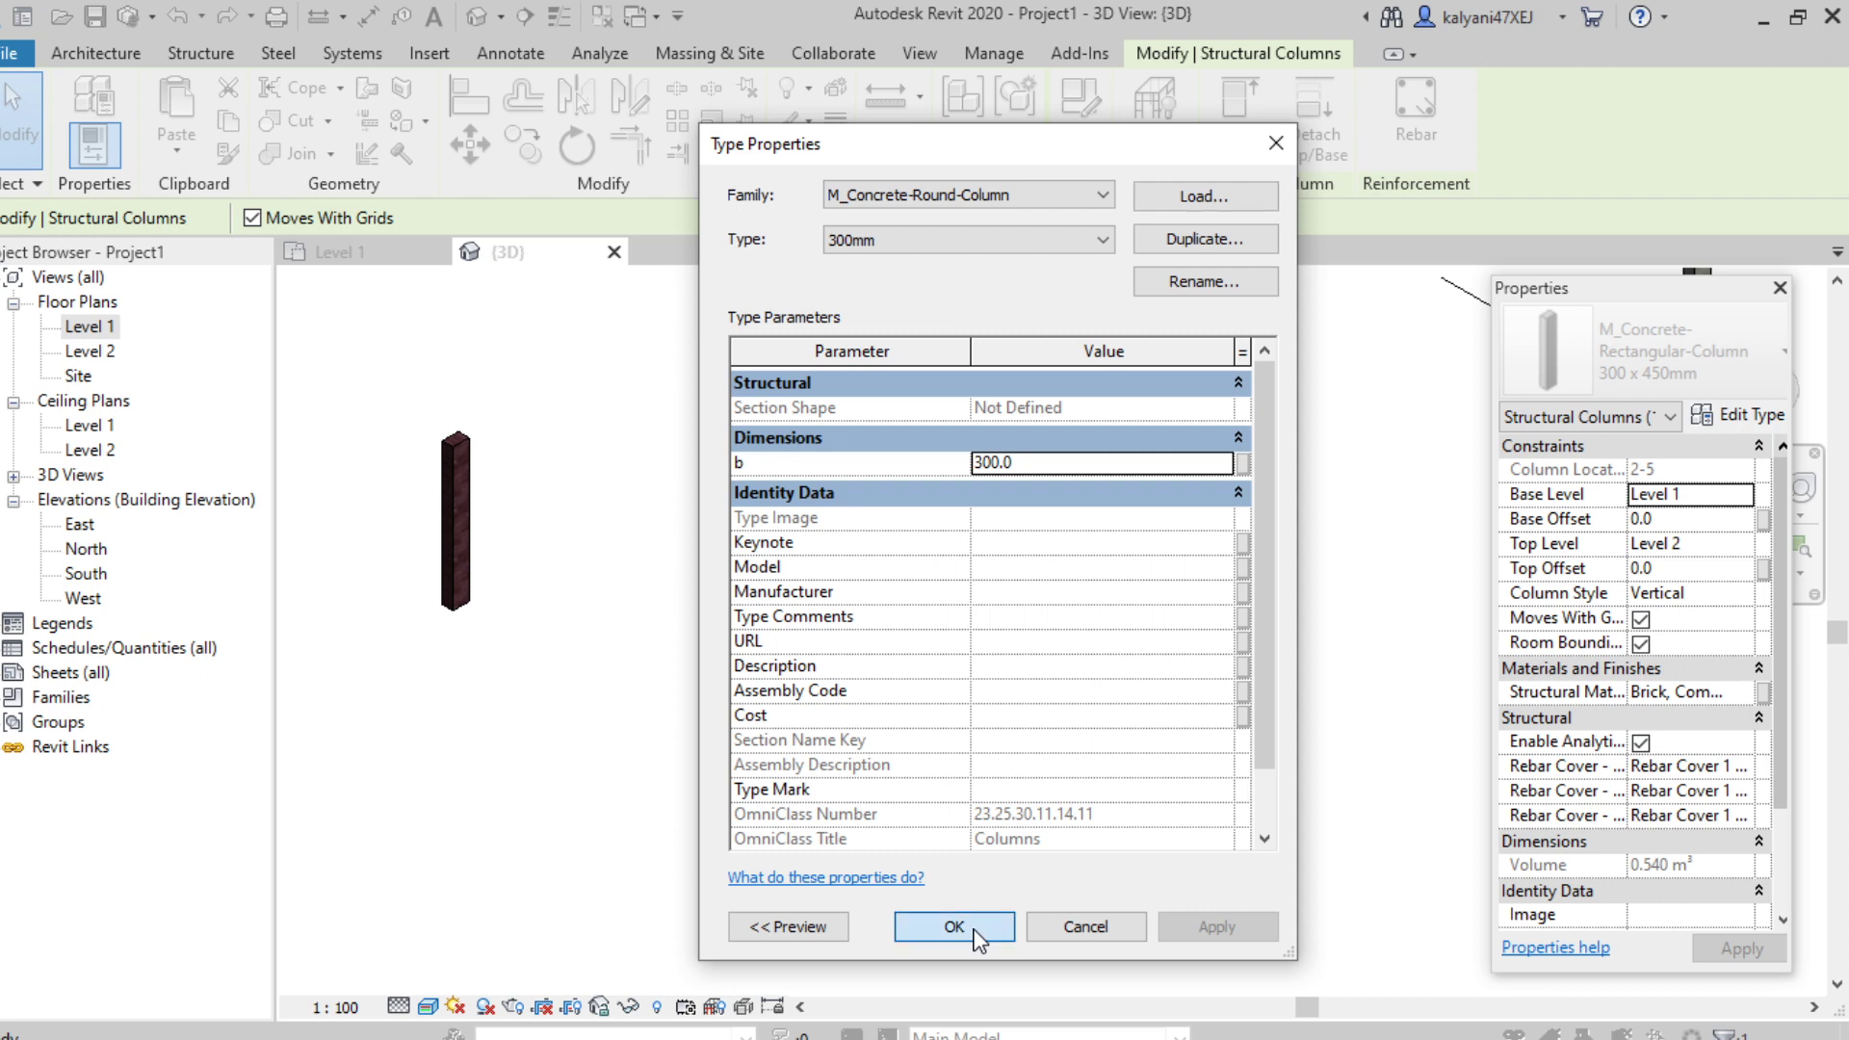
{"action": "left_click", "coordinate": [940, 876]}
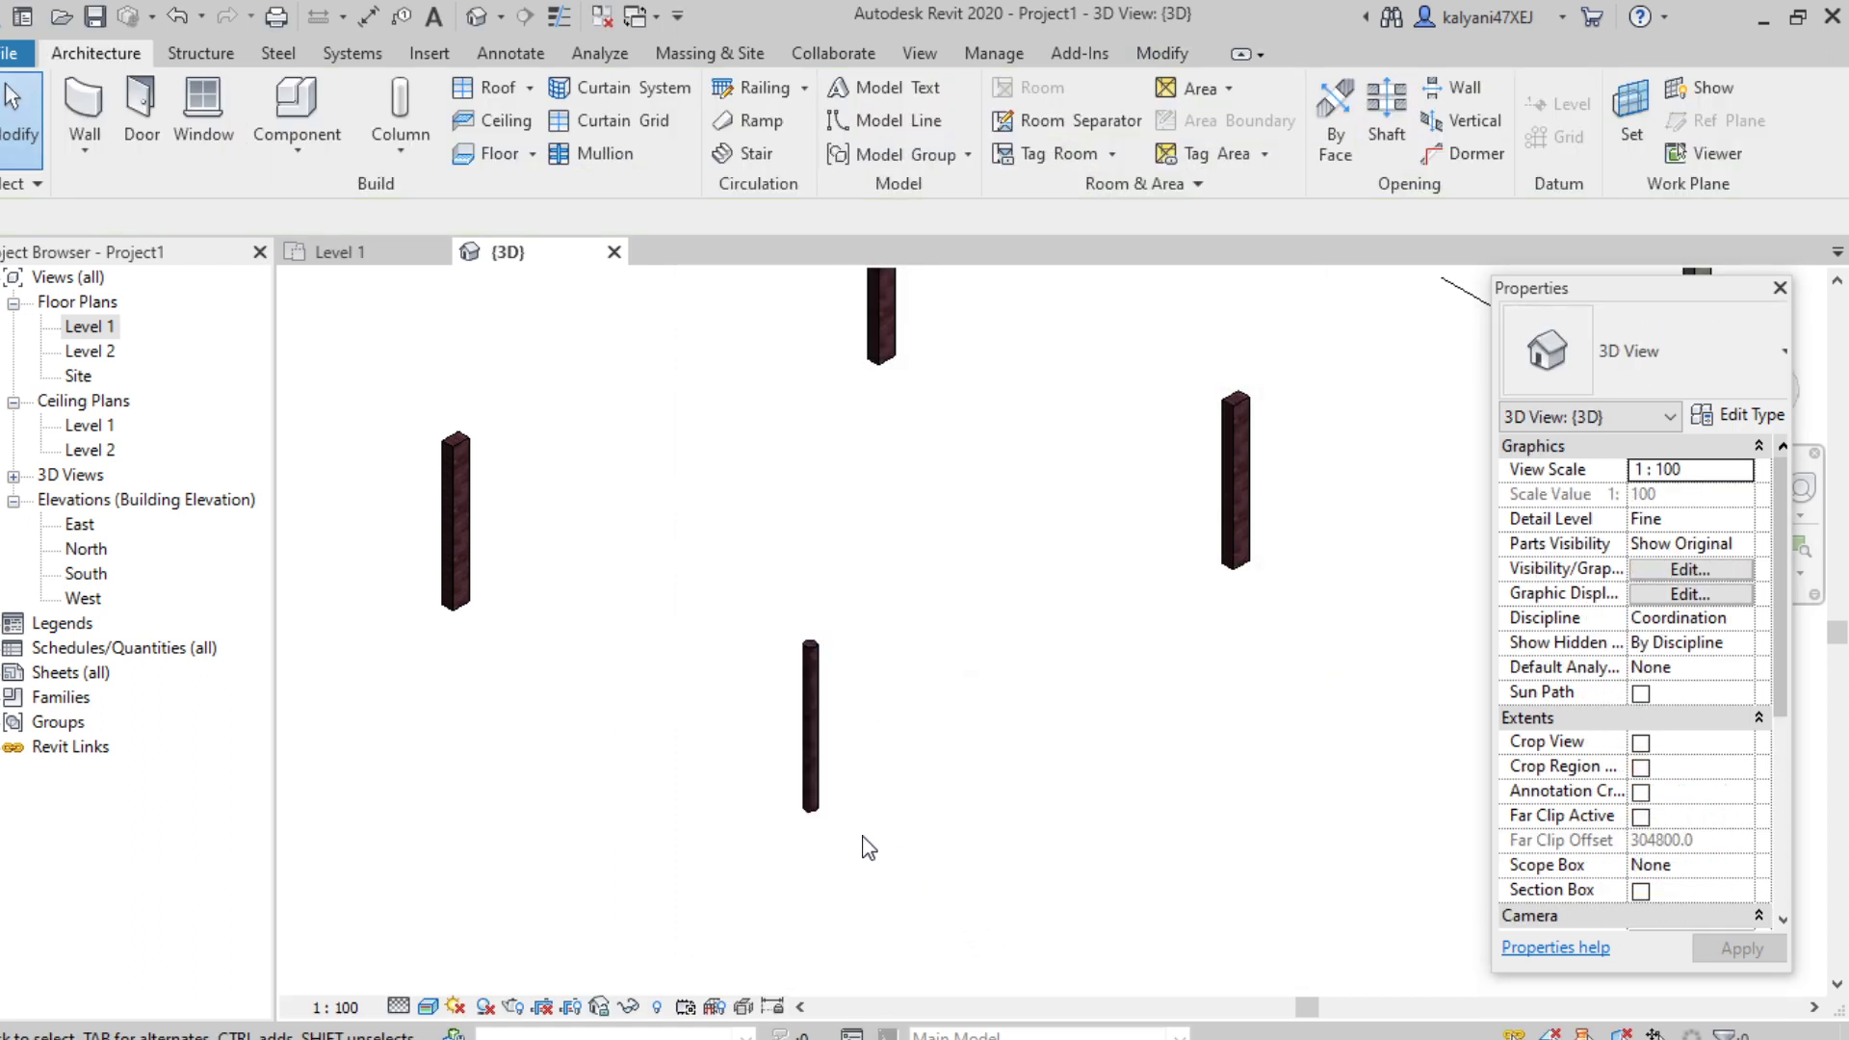
Step: Zoom in on the round brick column, then zoom back out to the full column grid
{"action": "scroll", "coordinate": [858, 838], "scroll_direction": "up", "scroll_amount": 5}
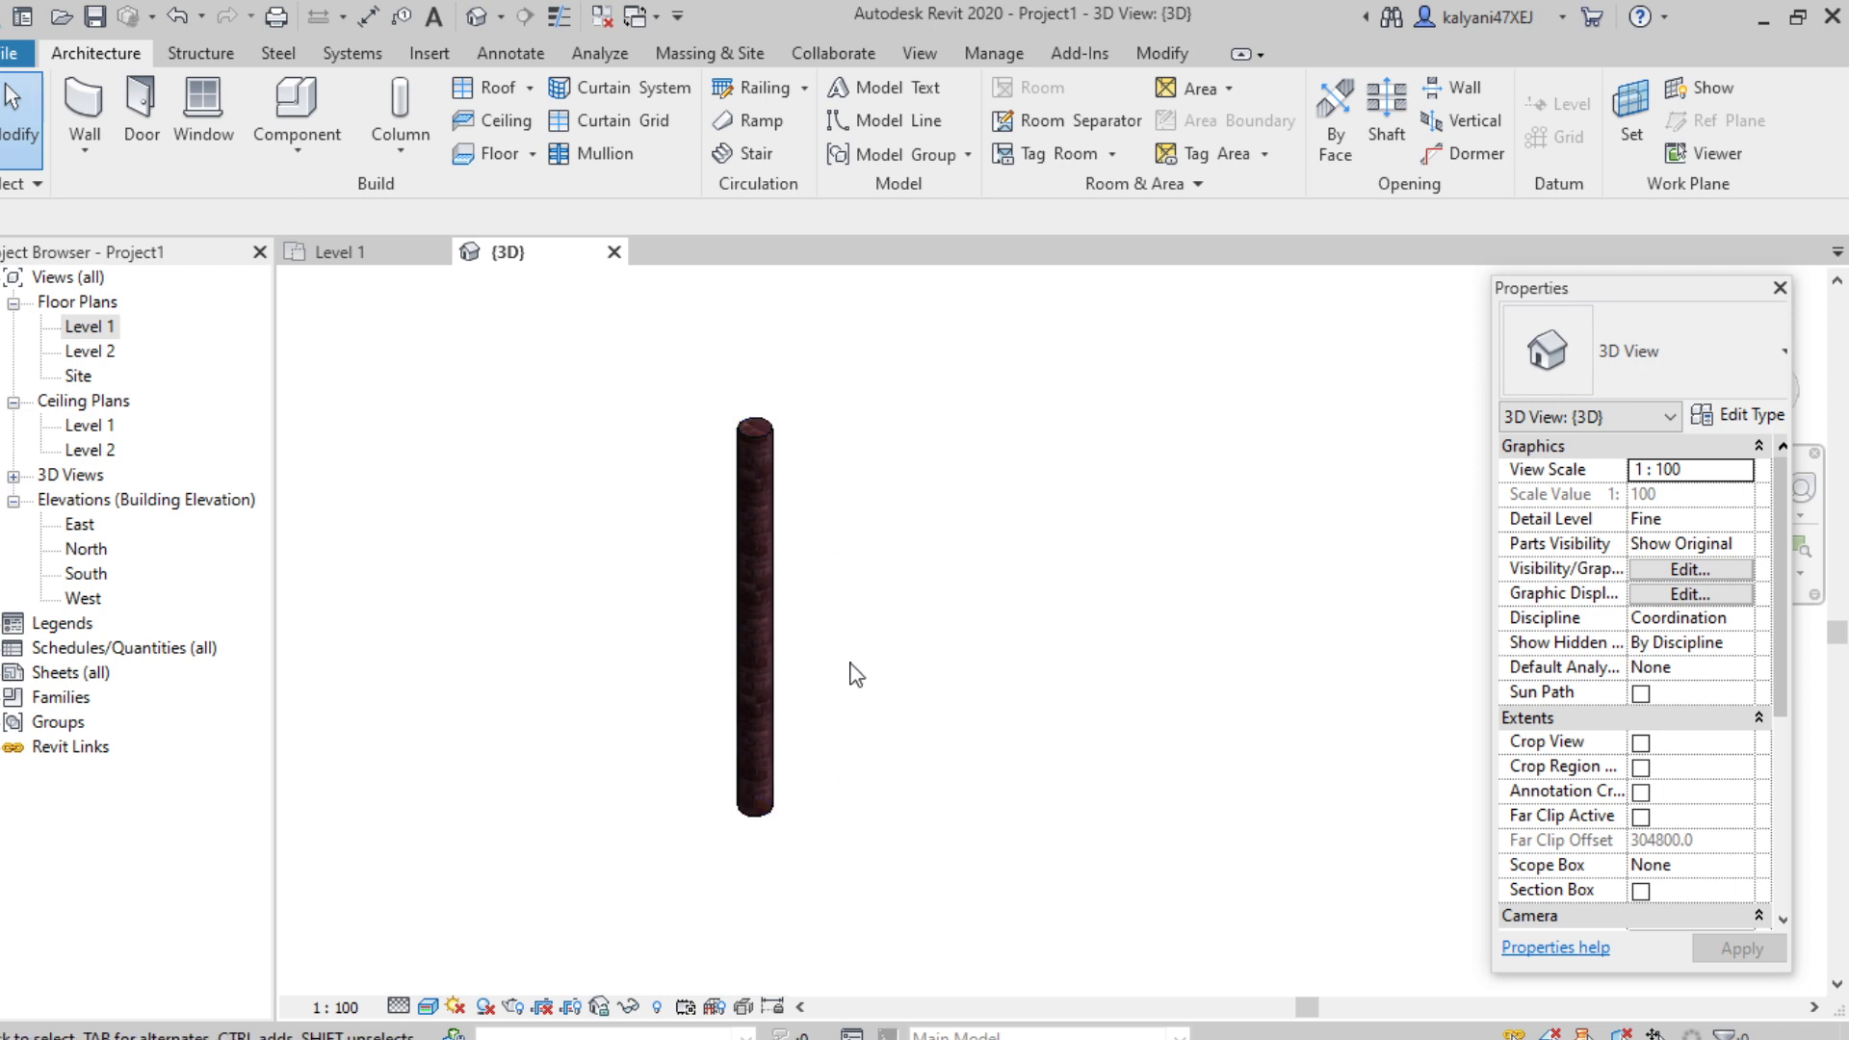
{"action": "scroll", "coordinate": [858, 684], "scroll_direction": "down", "scroll_amount": 5}
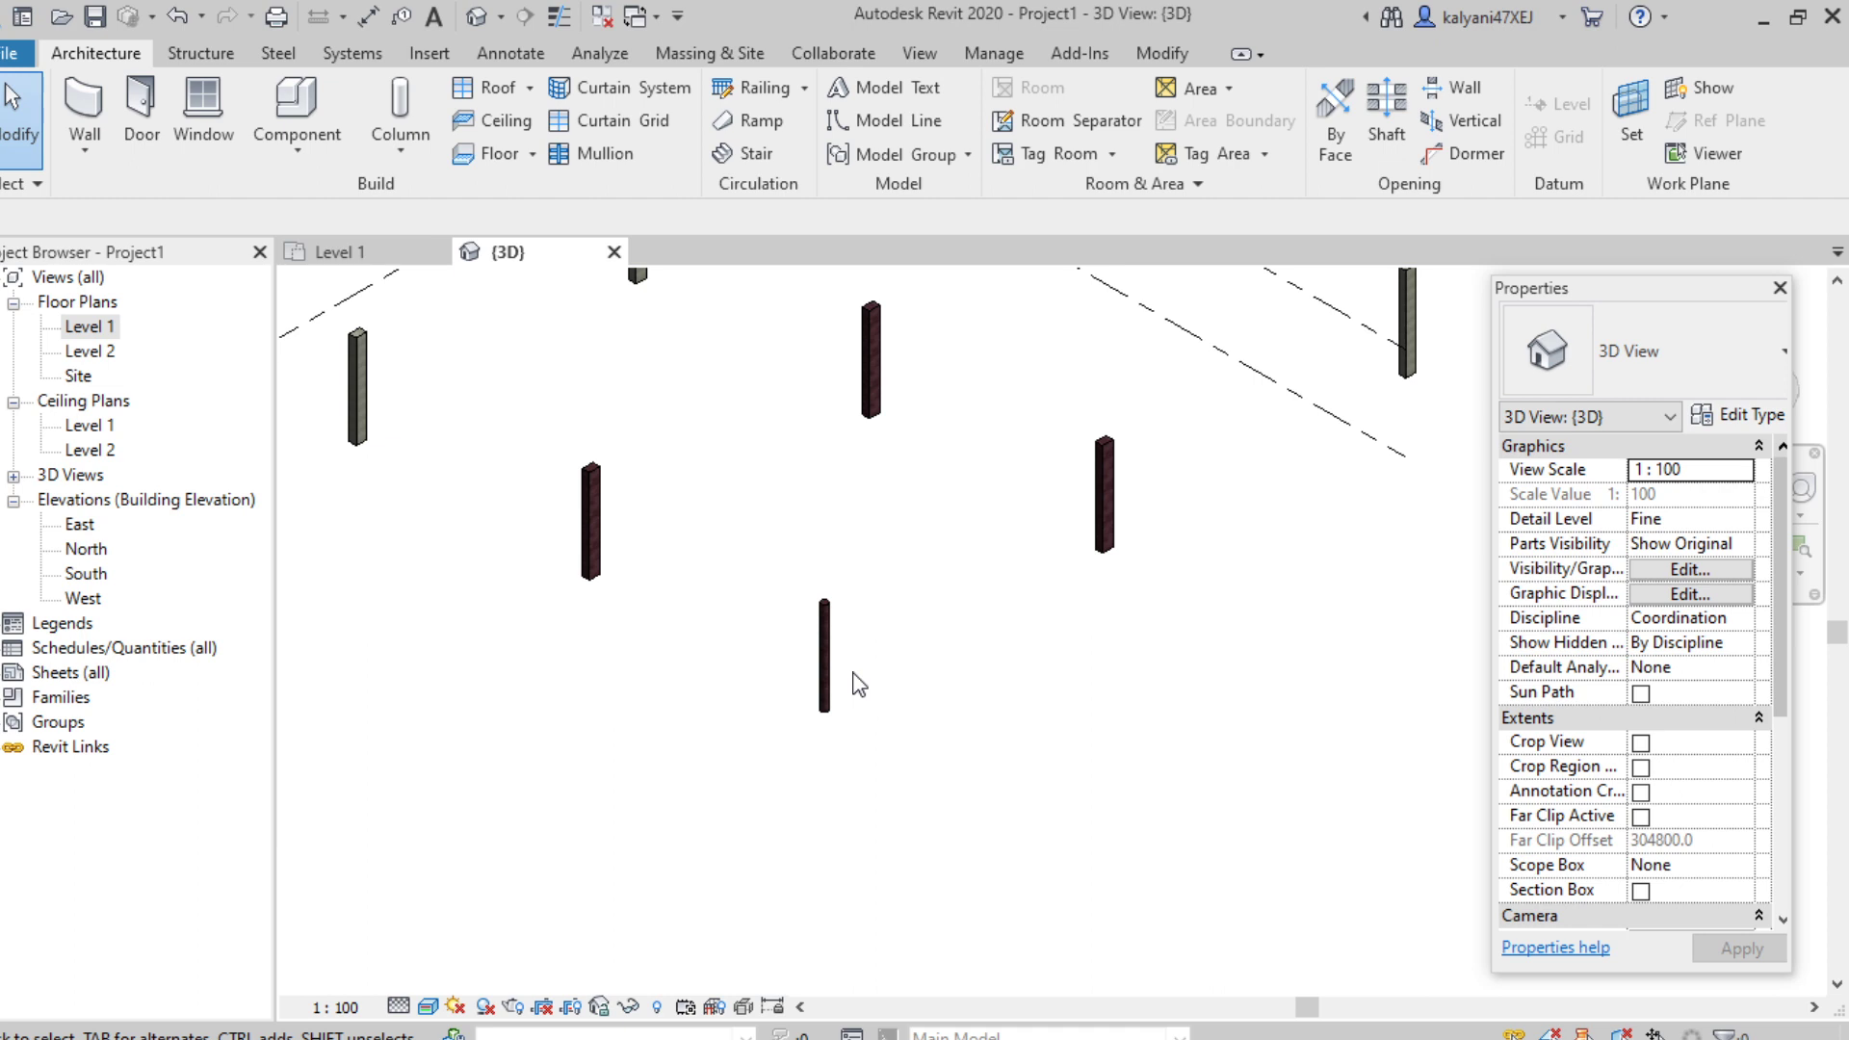
{"action": "scroll", "coordinate": [858, 684], "scroll_direction": "down", "scroll_amount": 5}
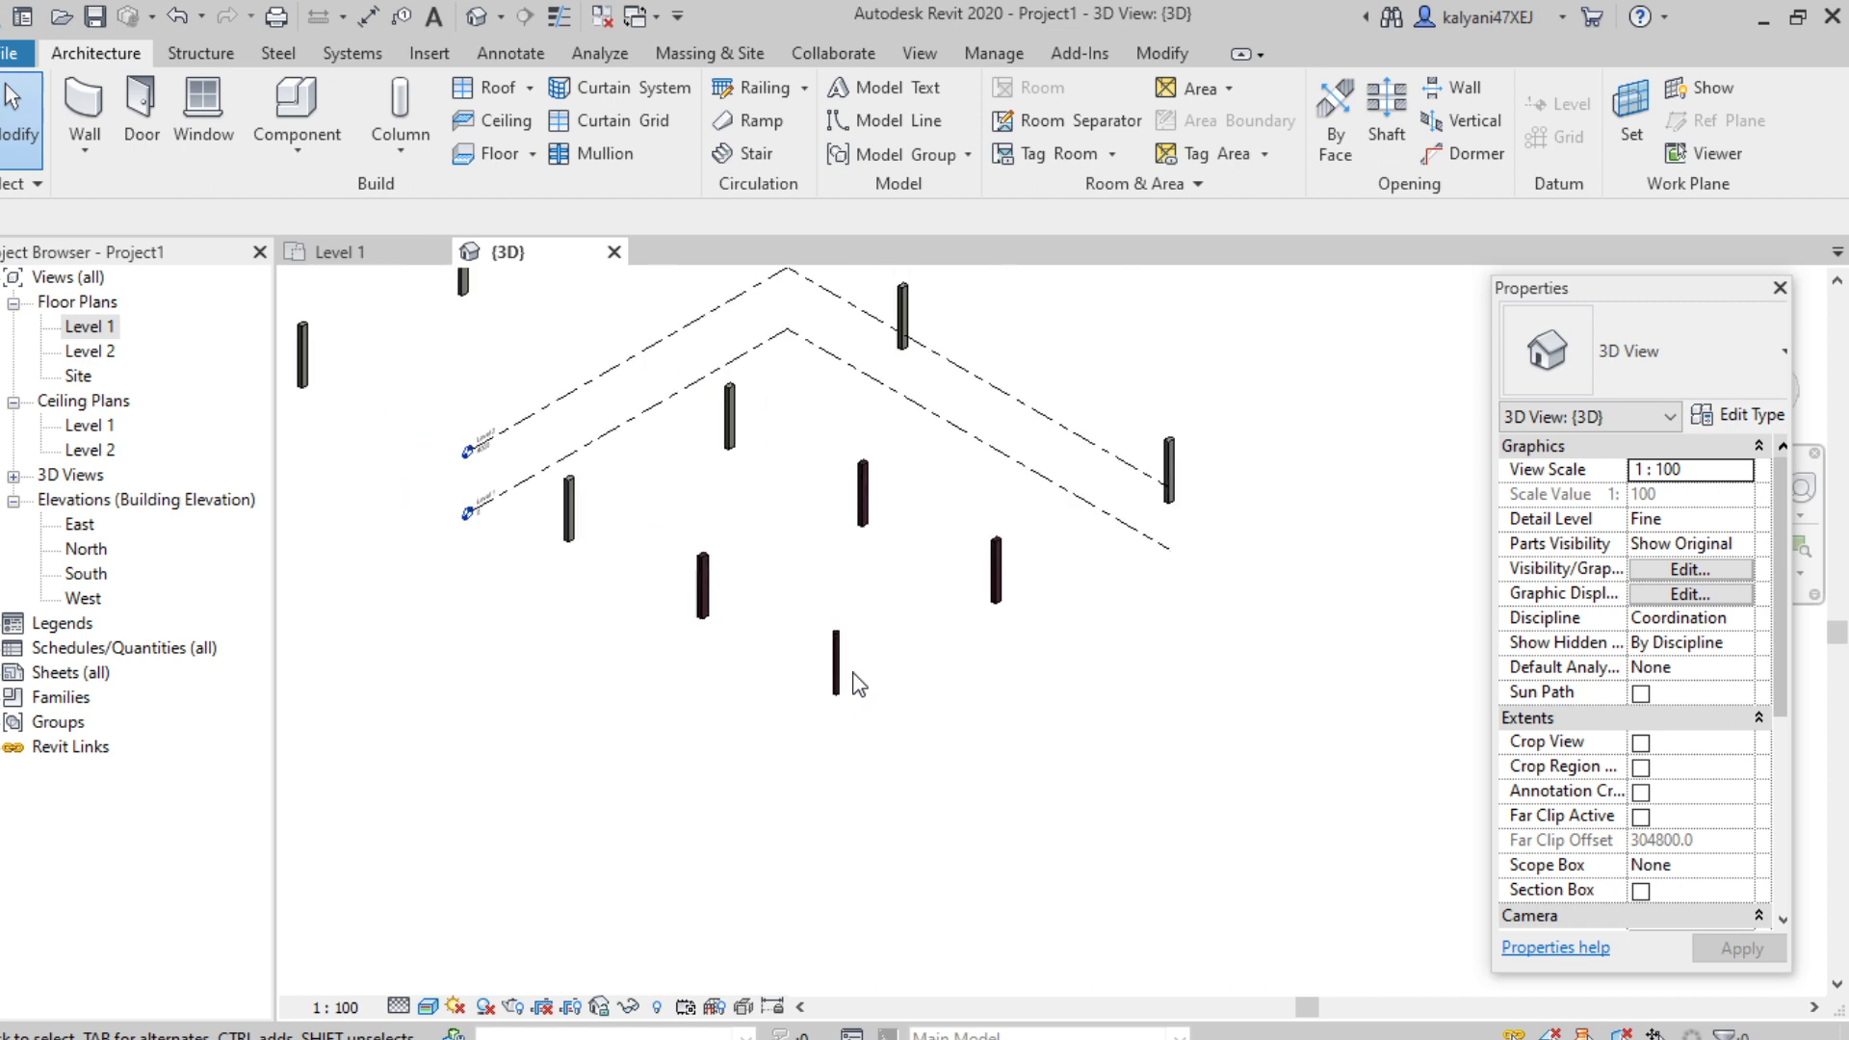